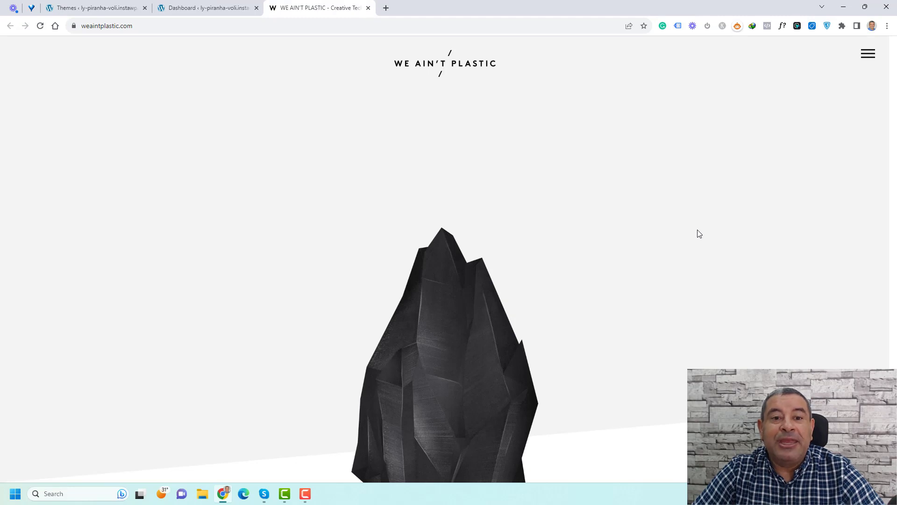
- Look over the opening section of the We Ain't Plastic example site and reveal its navigation menu
scroll(699, 234, "down", 2)
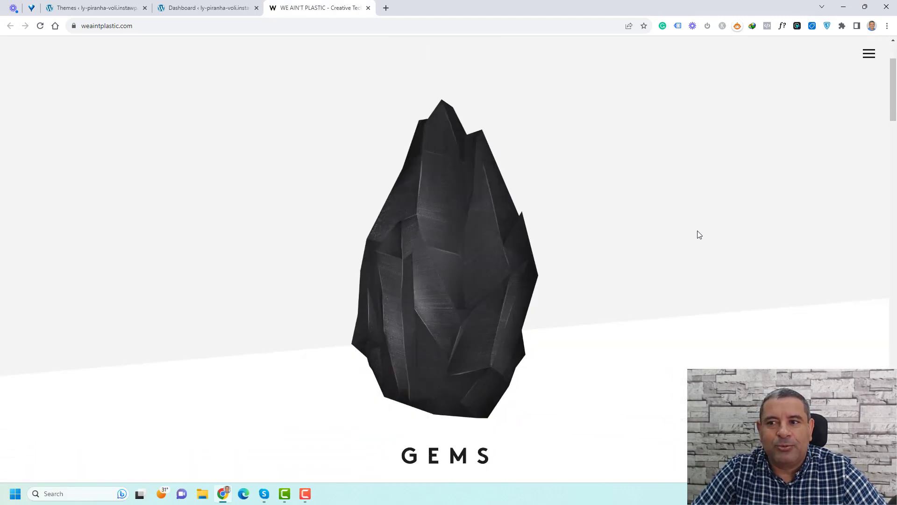
scroll(699, 234, "up", 3)
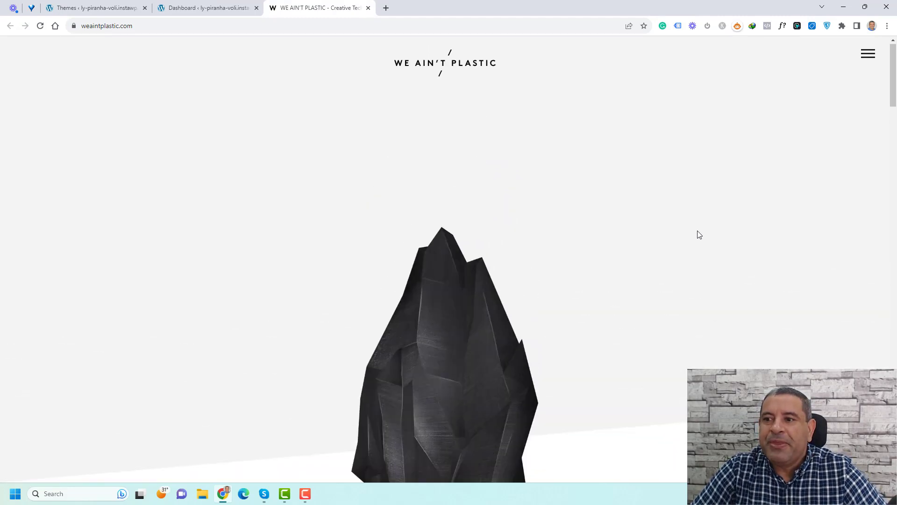
scroll(699, 234, "down", 2)
scroll(699, 235, "up", 2)
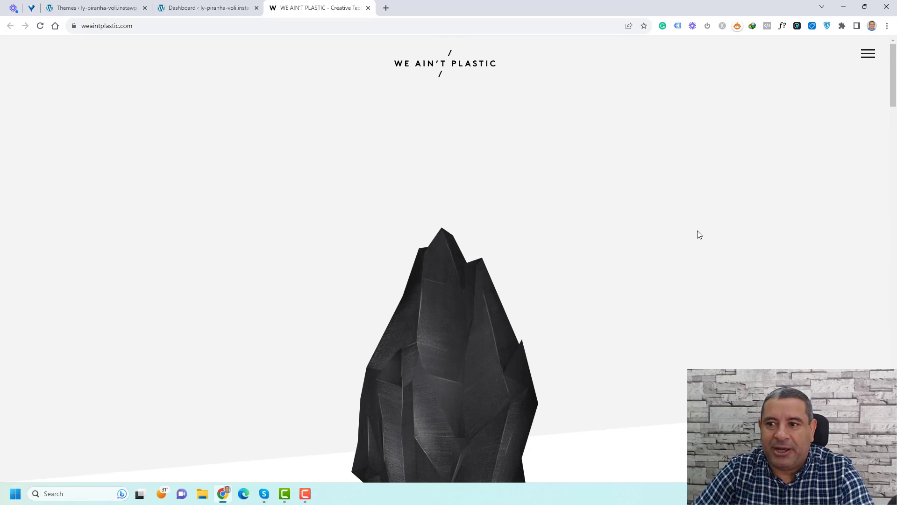
left_click(868, 53)
left_click(868, 54)
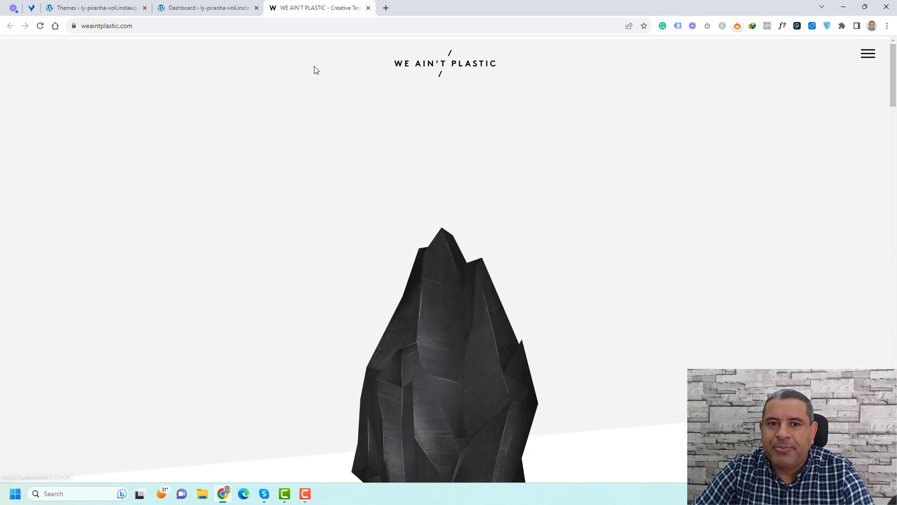
left_click(868, 54)
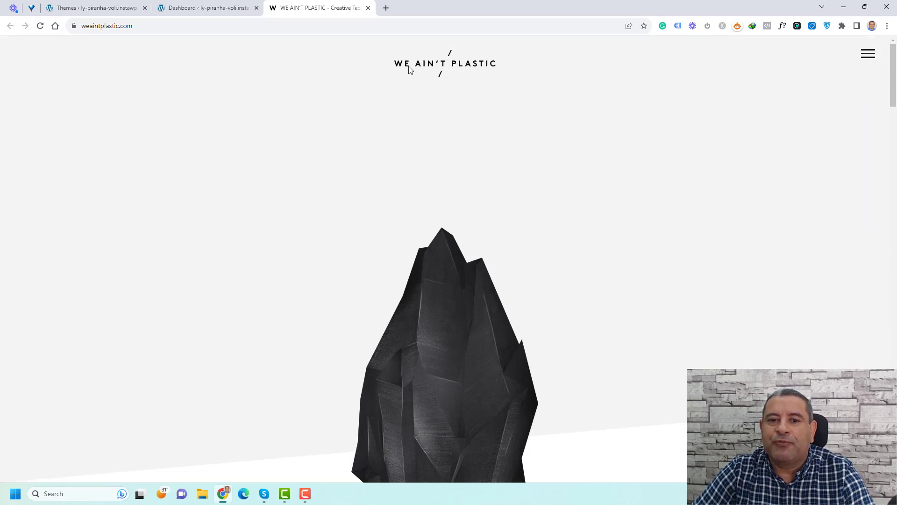
left_click(868, 57)
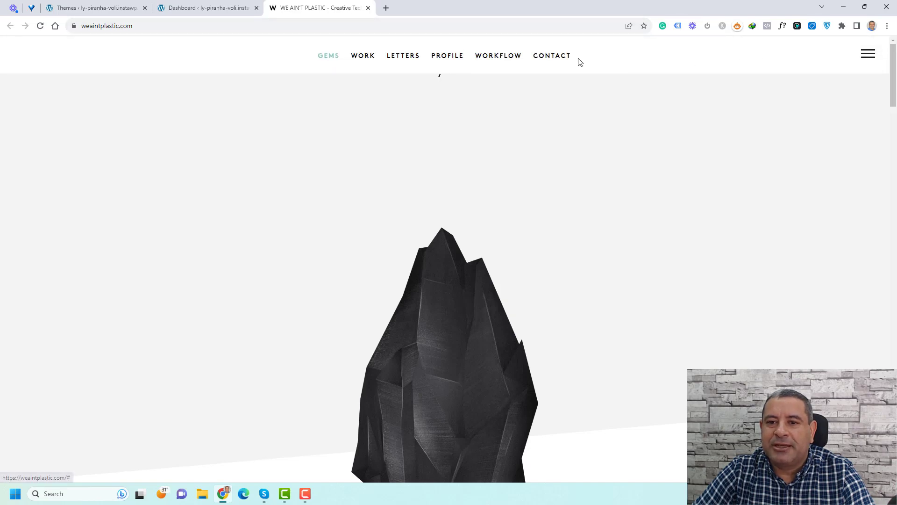
- View the Work, Profile and Contact sections of the one-page example site
left_click(360, 60)
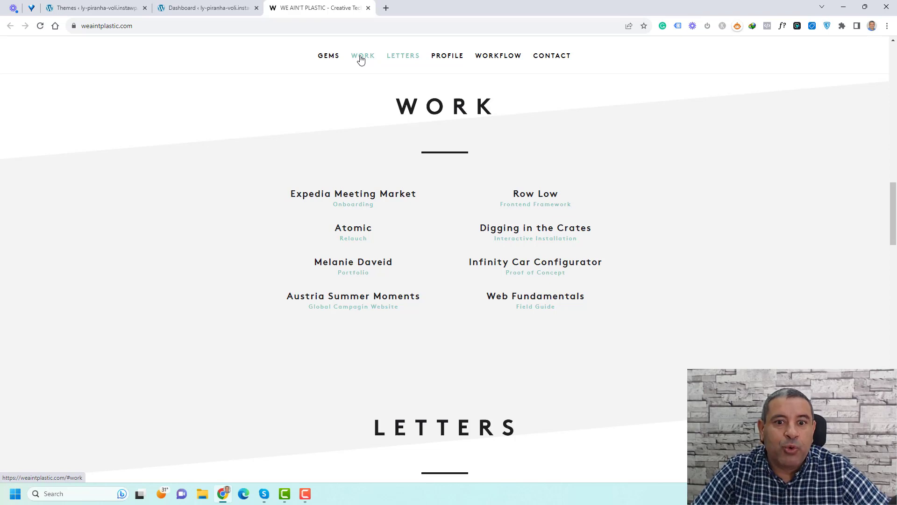
left_click(450, 57)
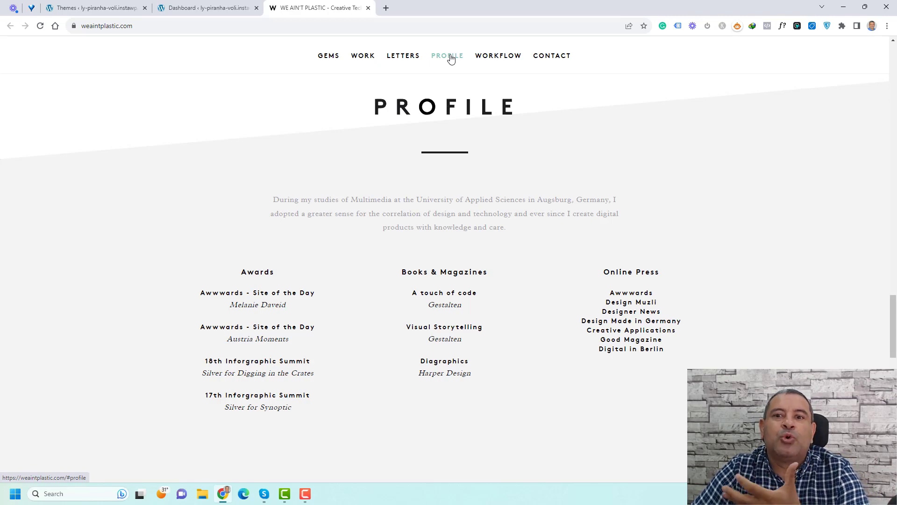
left_click(565, 55)
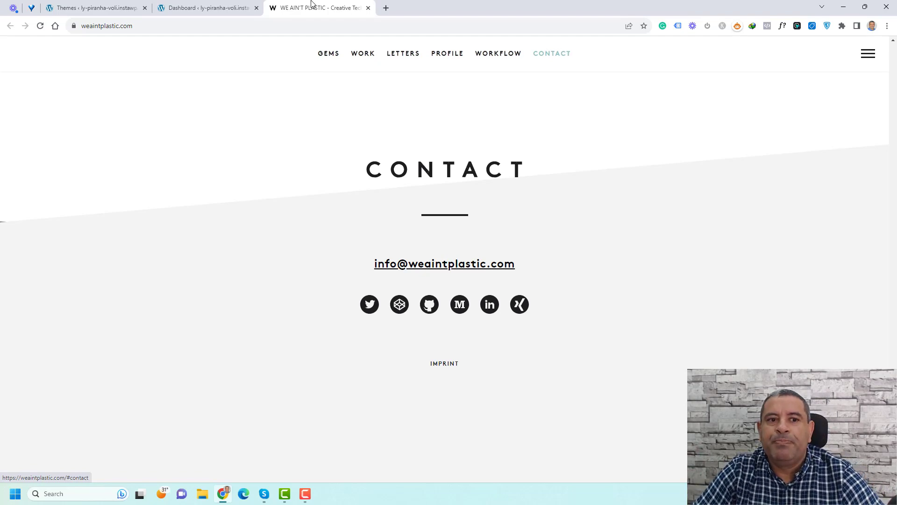
- Switch to the WordPress dashboard and install and activate the Kadence theme from the popular themes
left_click(259, 5)
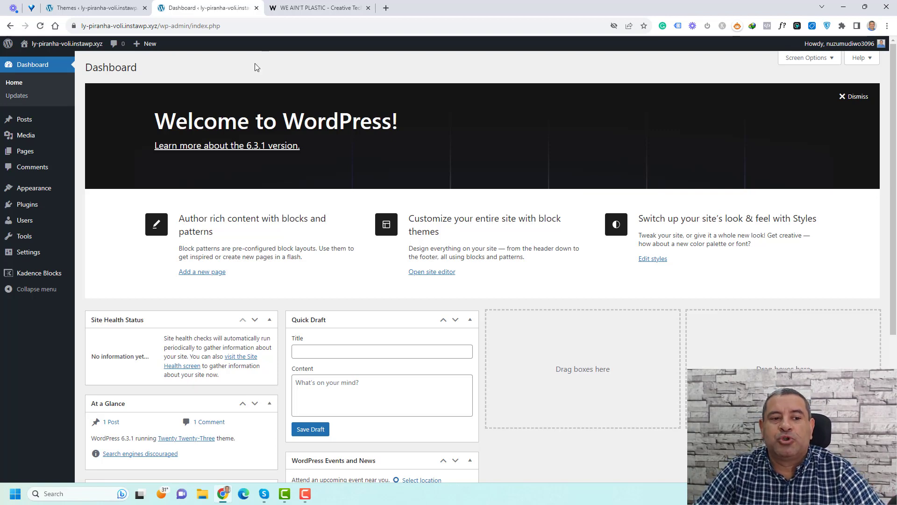
mouse_move(33, 193)
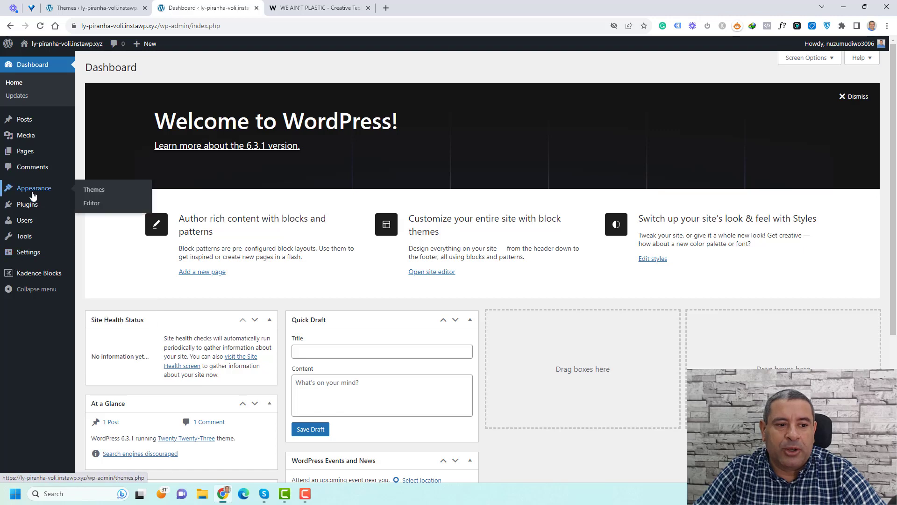
left_click(90, 192)
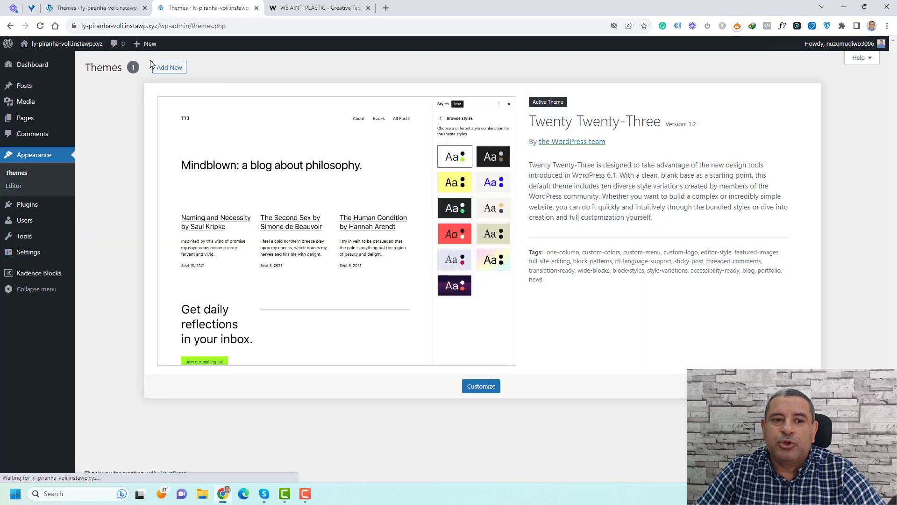
left_click(170, 67)
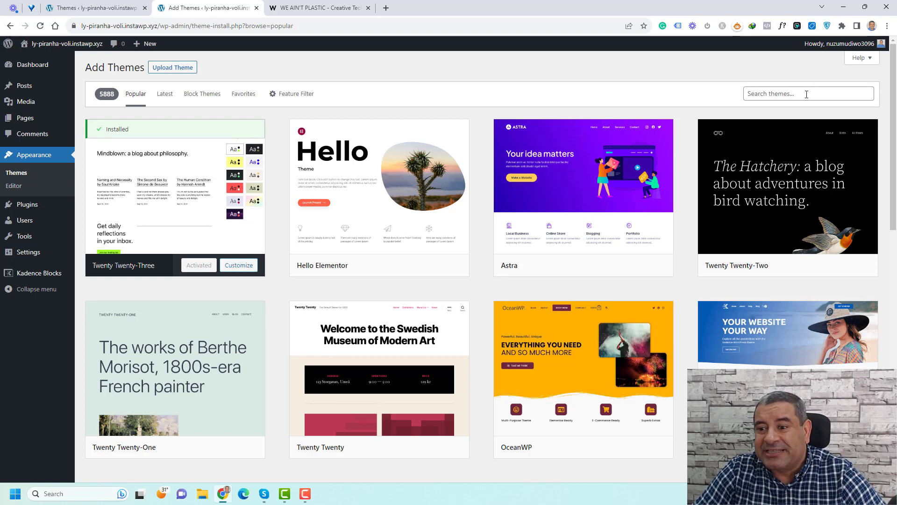
scroll(768, 252, "down", 2)
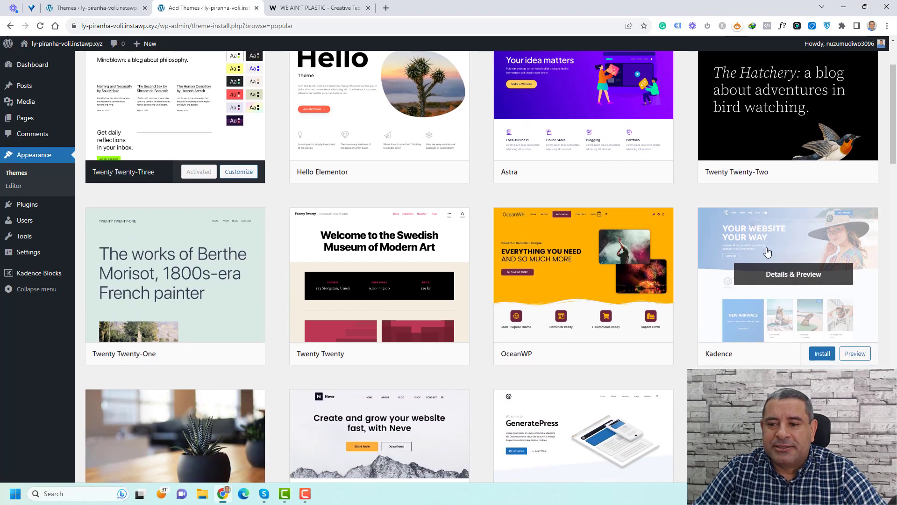
mouse_move(790, 284)
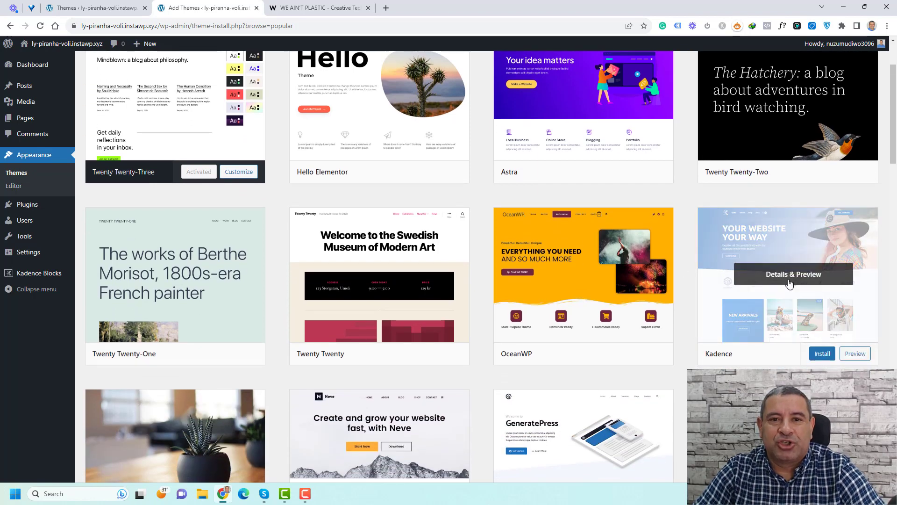
left_click(820, 357)
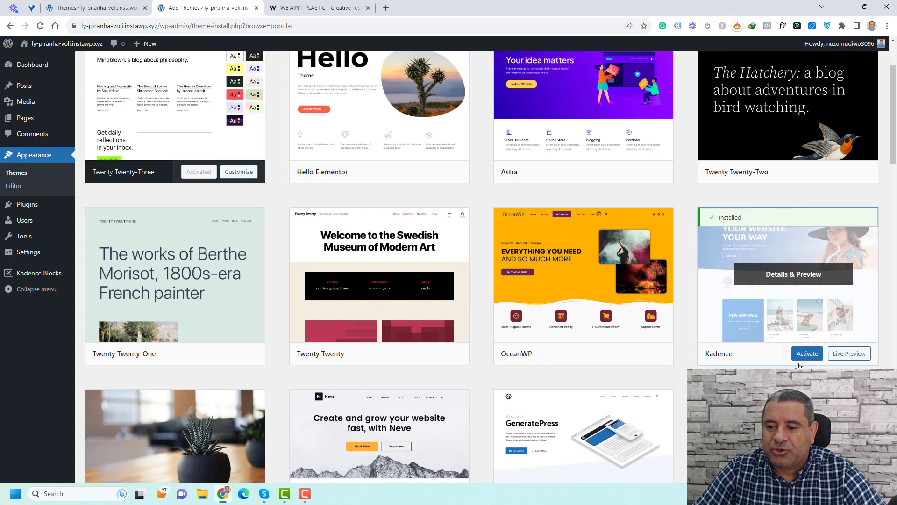
left_click(805, 354)
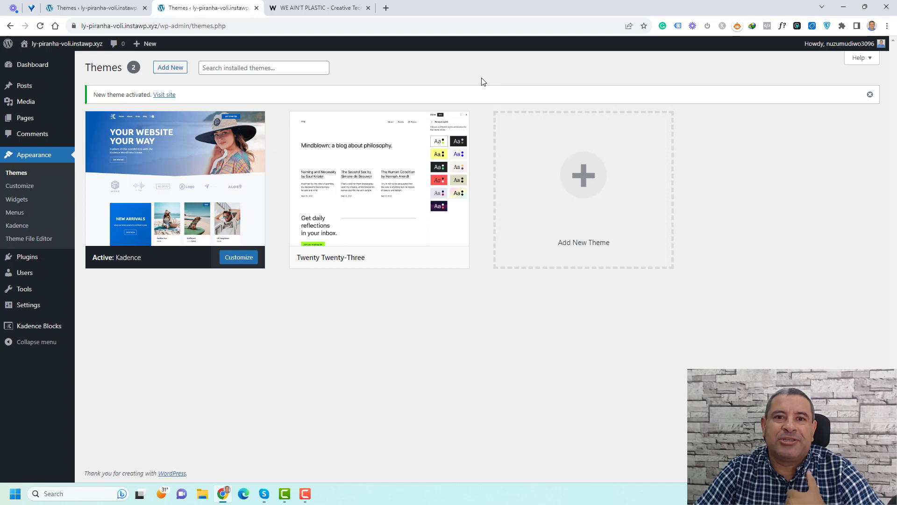
- Open the theme customizer in a separate browser tab and switch to it
right_click(21, 191)
left_click(29, 196)
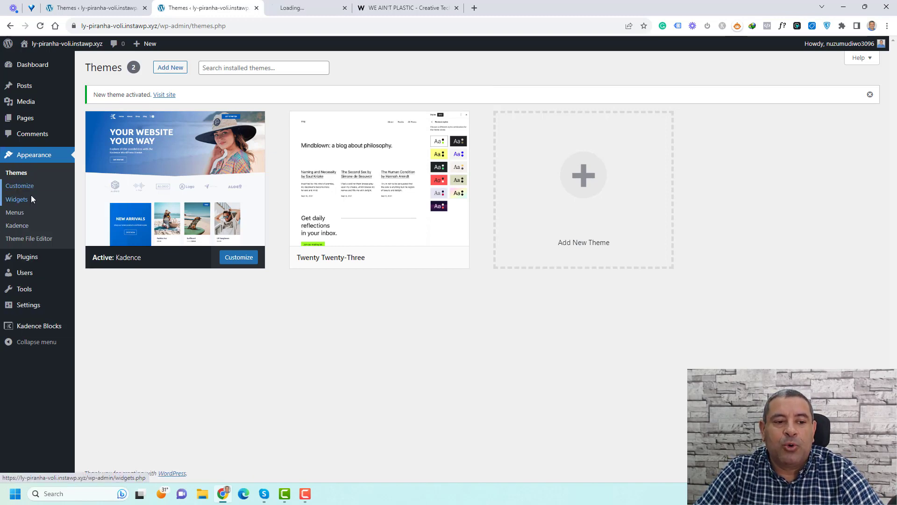
left_click(311, 6)
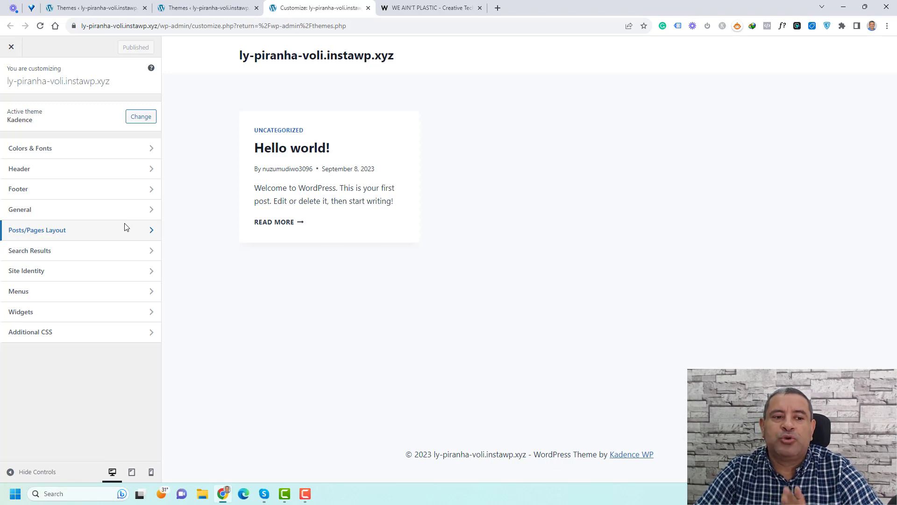
- Review the theme's color settings, including the global palette and the background colors
left_click(77, 153)
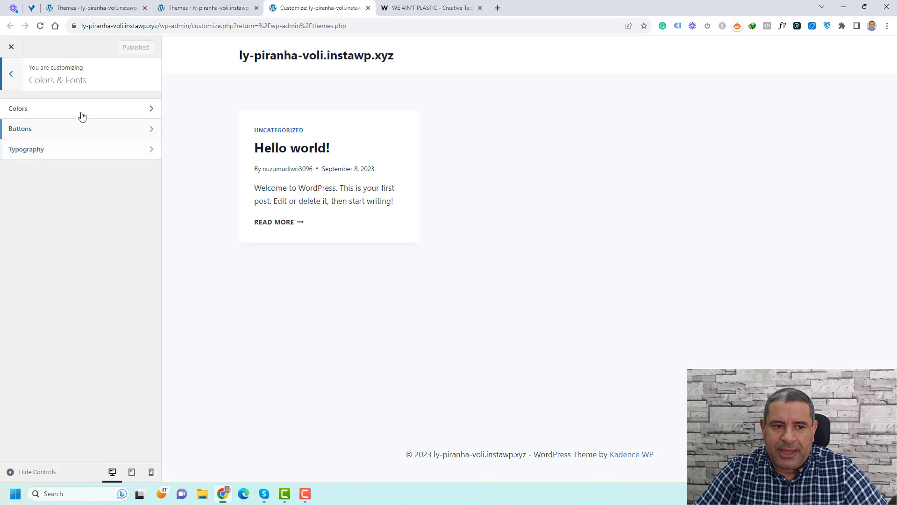
left_click(83, 110)
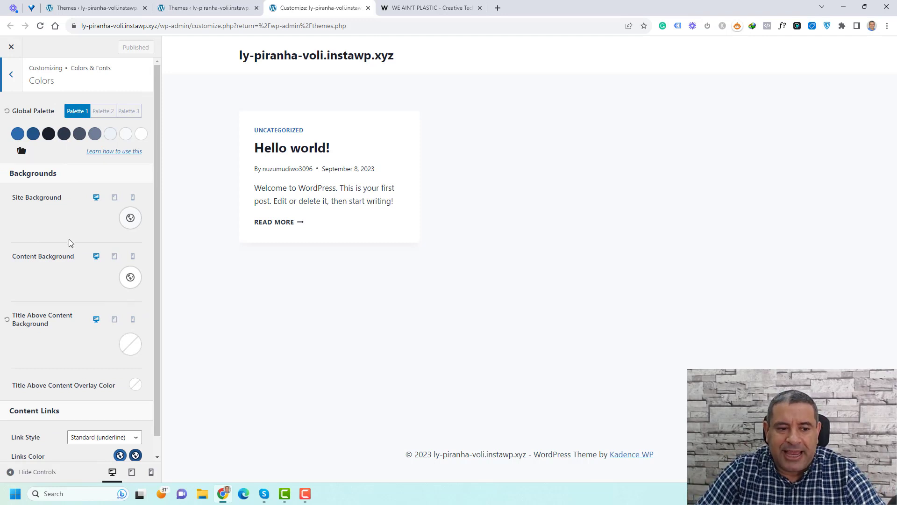
scroll(69, 239, "down", 1)
scroll(68, 240, "up", 1)
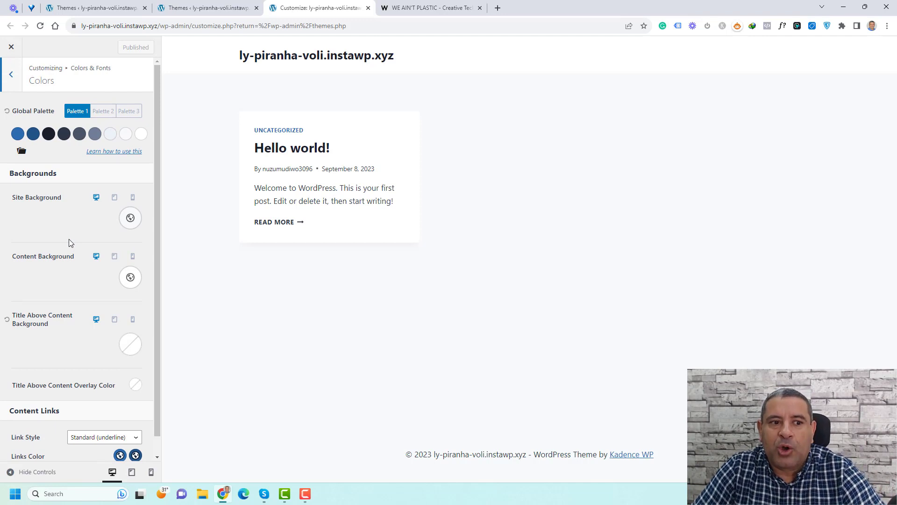
left_click(10, 76)
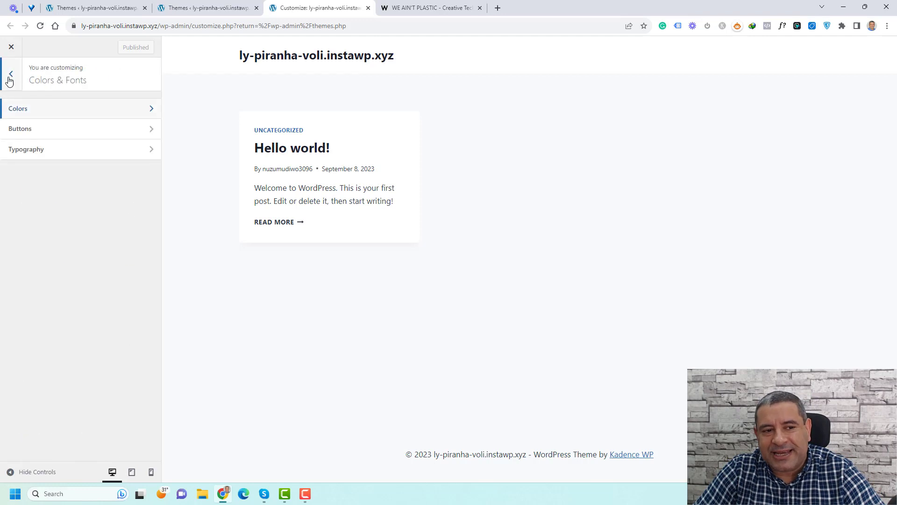
- Set the base font to Helvetica, sans-serif in the theme's typography settings
left_click(58, 149)
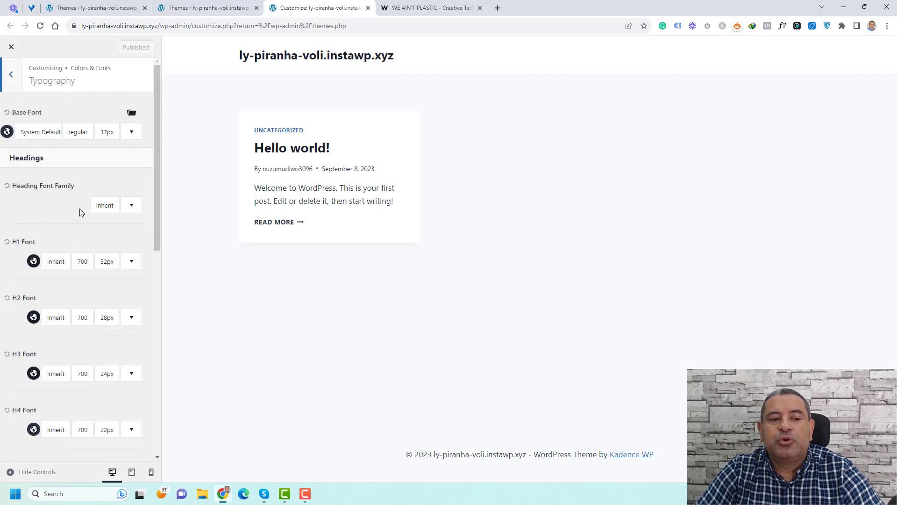
scroll(80, 210, "down", 5)
scroll(80, 210, "up", 3)
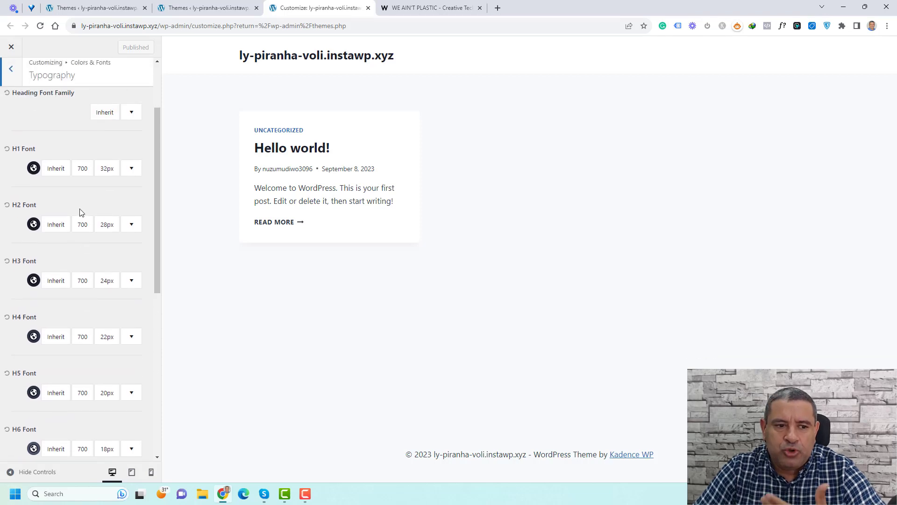
scroll(79, 213, "up", 2)
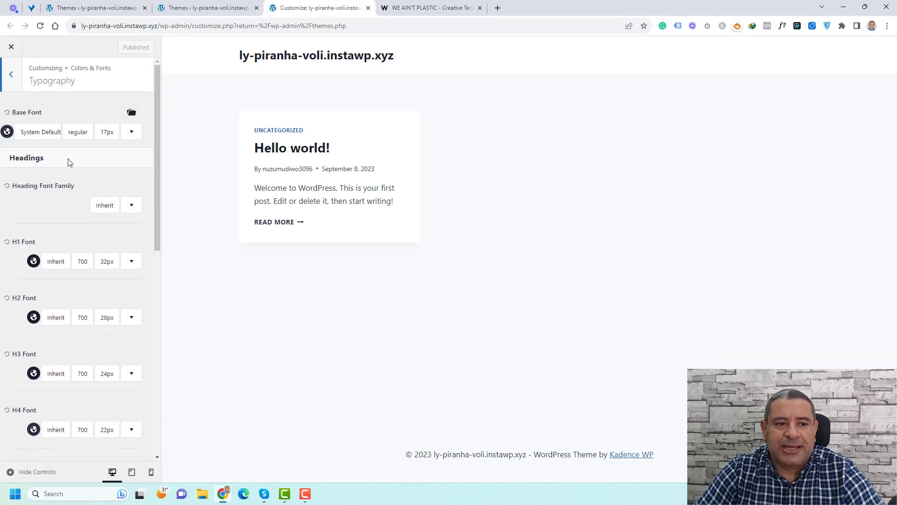
left_click(40, 133)
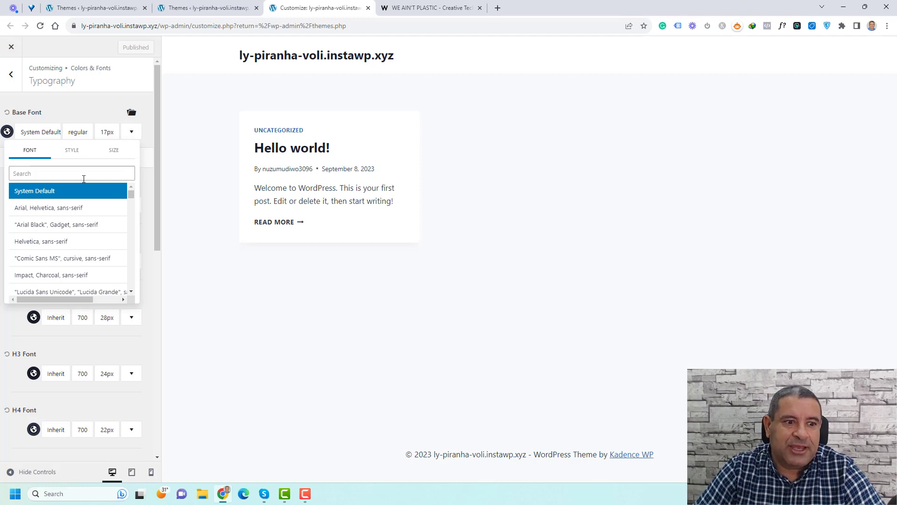
left_click(84, 207)
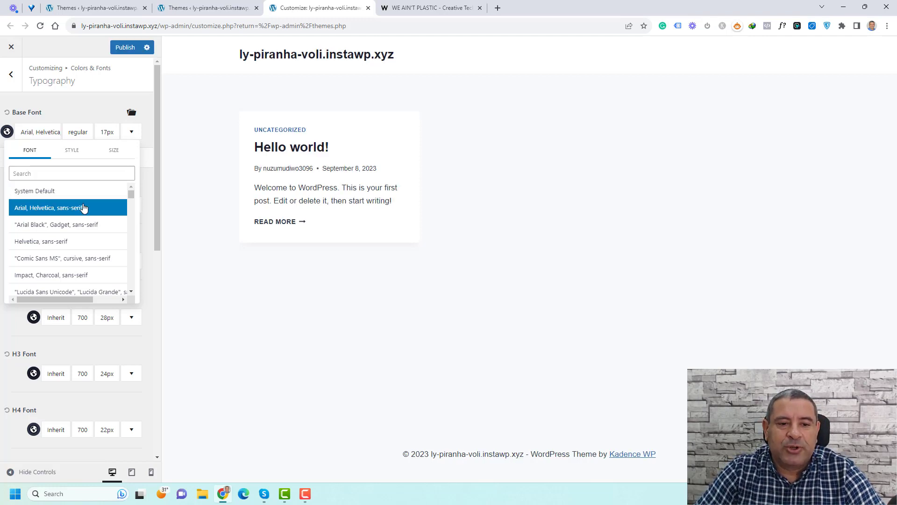
left_click(84, 225)
left_click(84, 241)
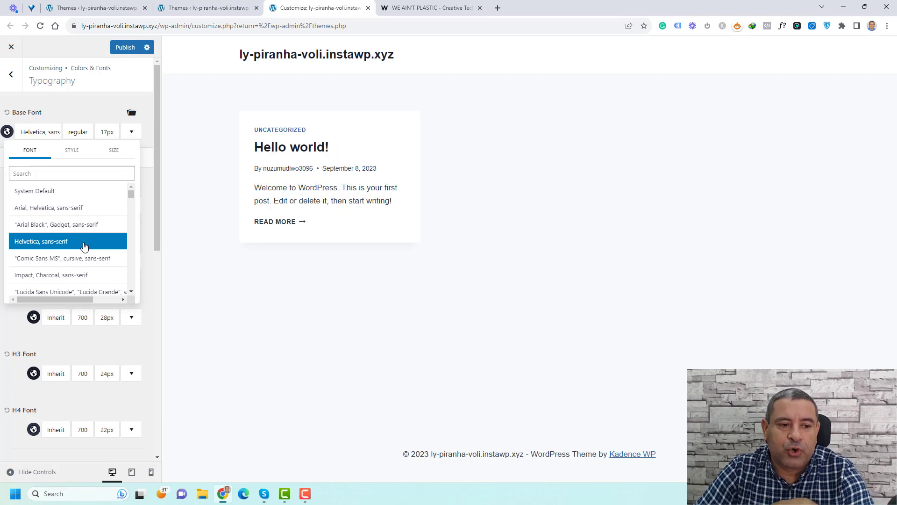
- Review the base font's size options and the heading font settings
scroll(84, 245, "down", 4)
left_click(108, 134)
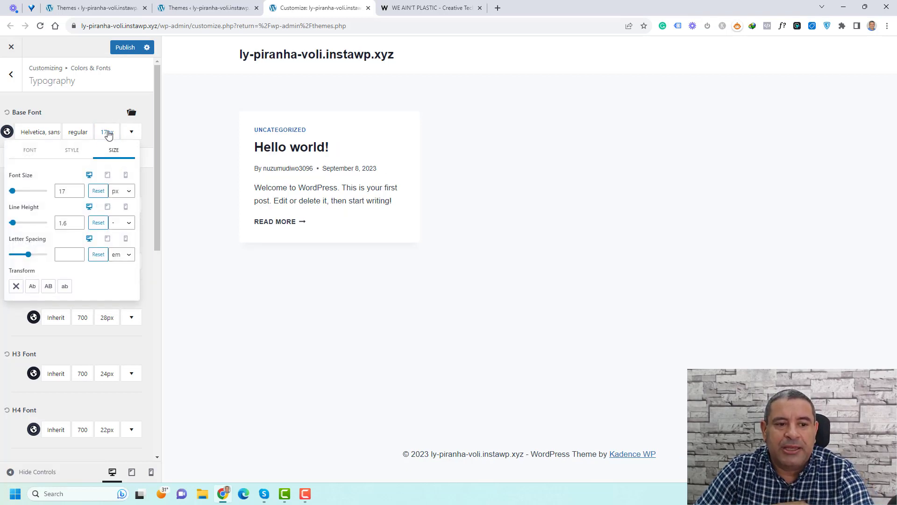
left_click(87, 113)
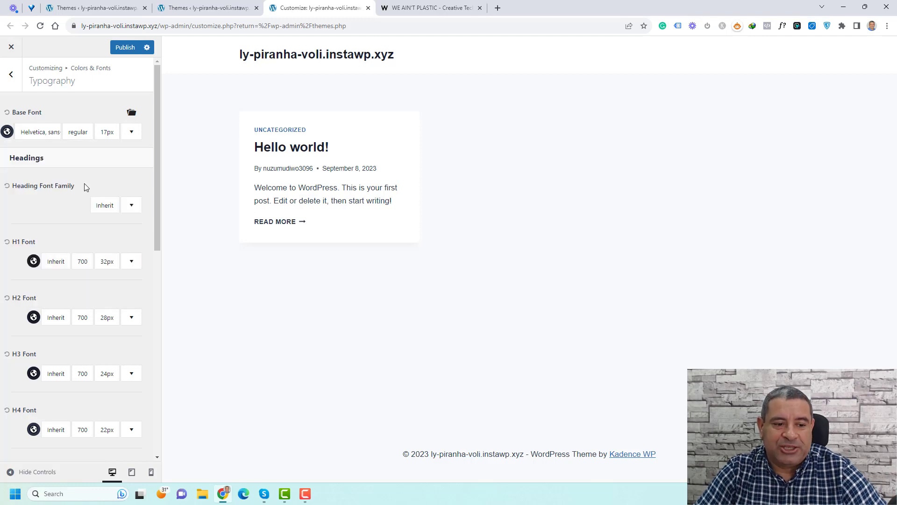
scroll(72, 197, "down", 6)
scroll(73, 200, "up", 6)
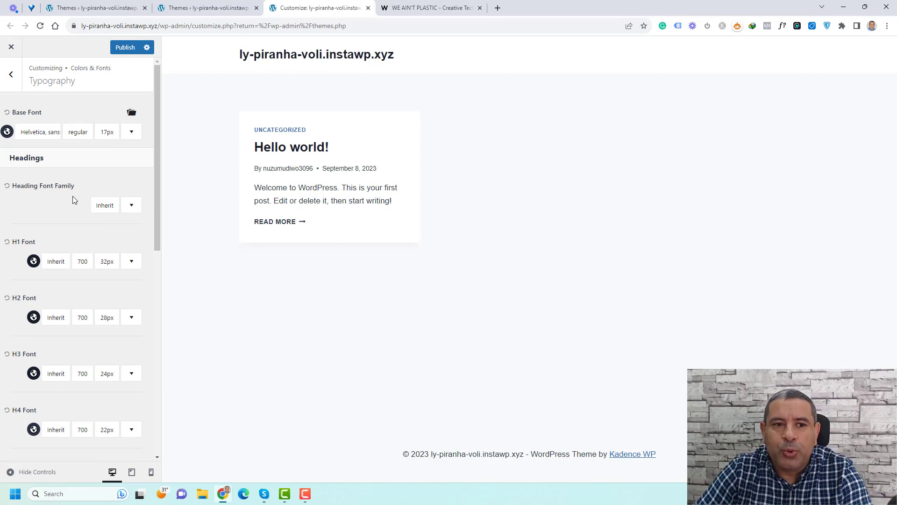
- Publish the customizer changes and close the customizer
left_click(16, 79)
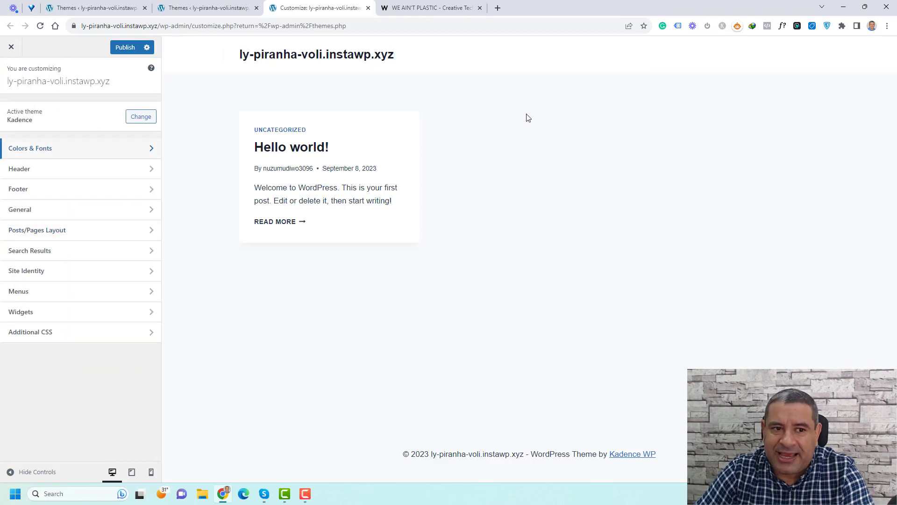
left_click(122, 50)
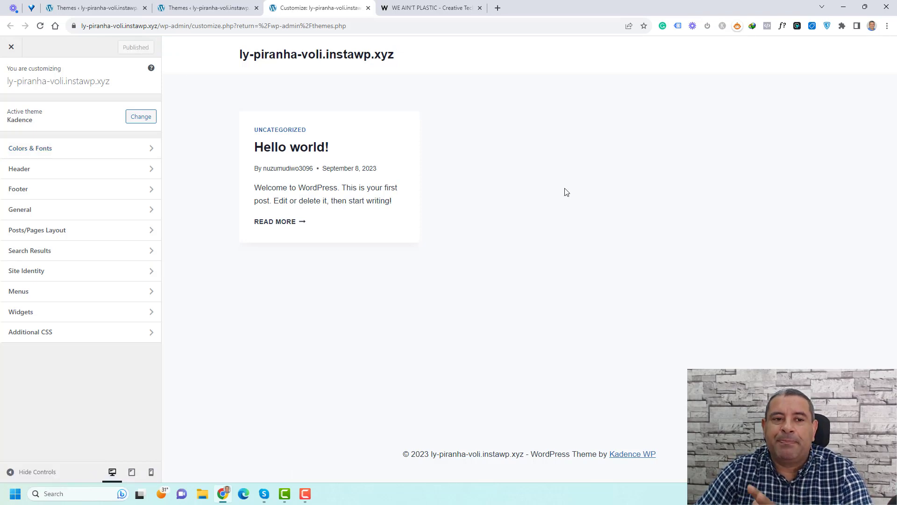
left_click(11, 49)
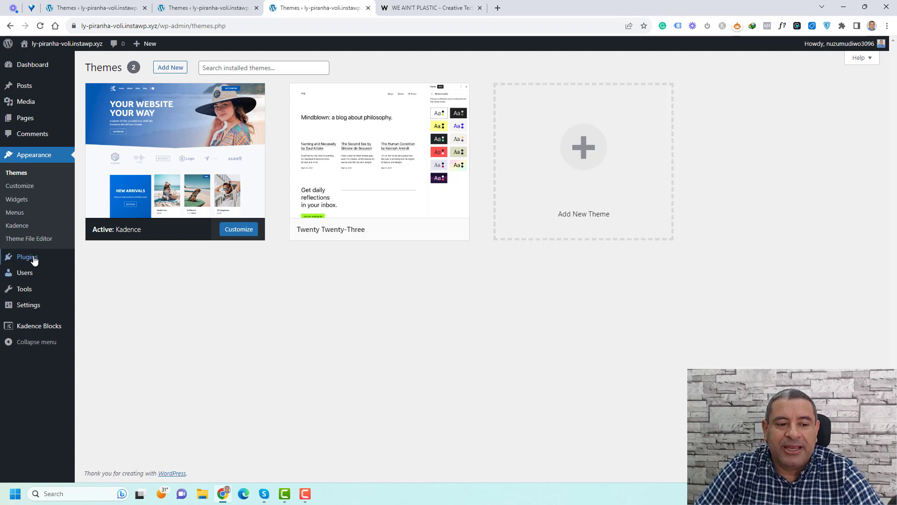
- Search the WordPress plugin directory for Kadence Blocks
mouse_move(33, 258)
left_click(100, 275)
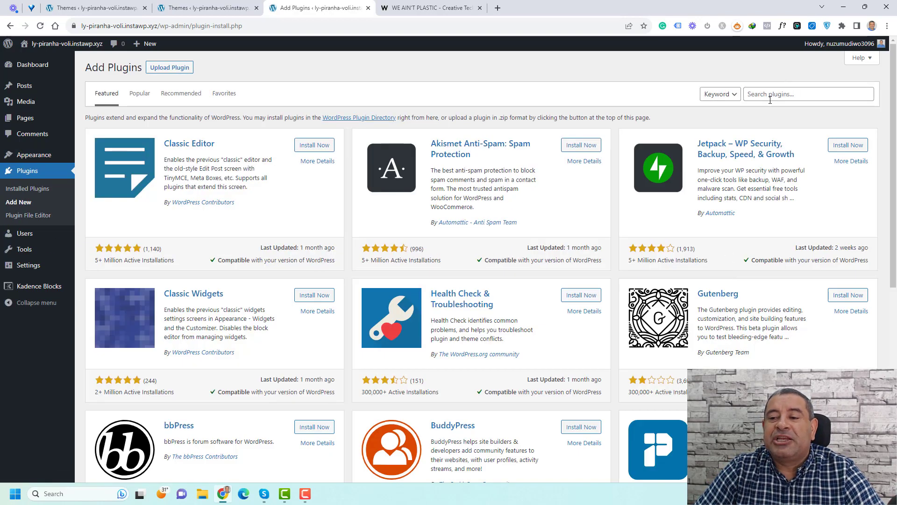
left_click(770, 99)
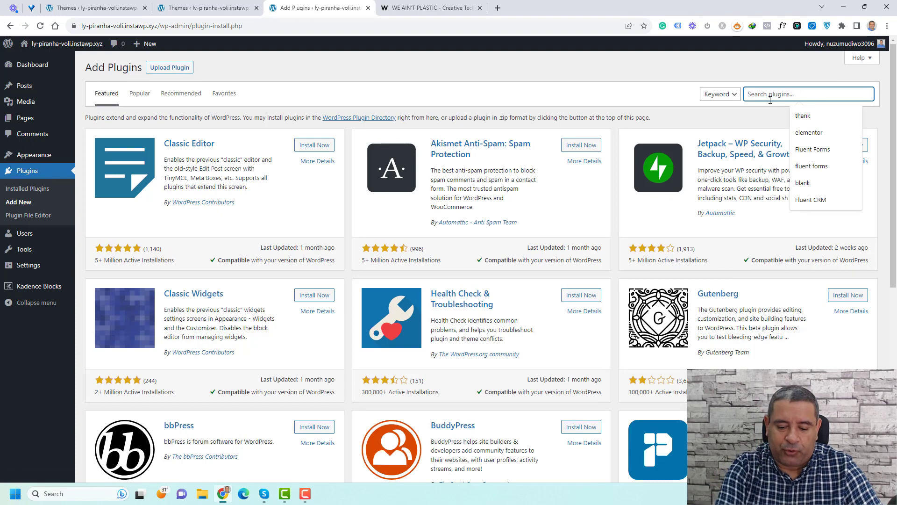
type("Kadence Bl")
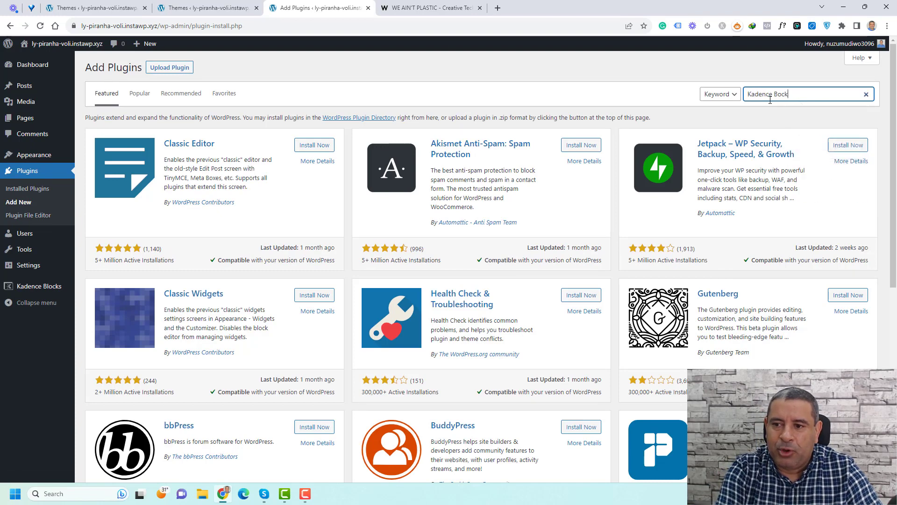
type("ocks")
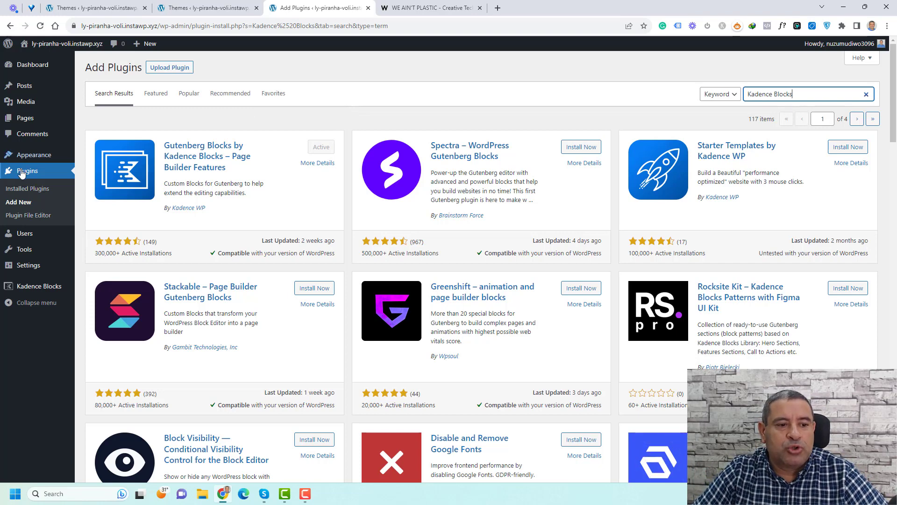
- Review the installed plugins, checking the Kadence Blocks plugin and its PRO extension
left_click(25, 188)
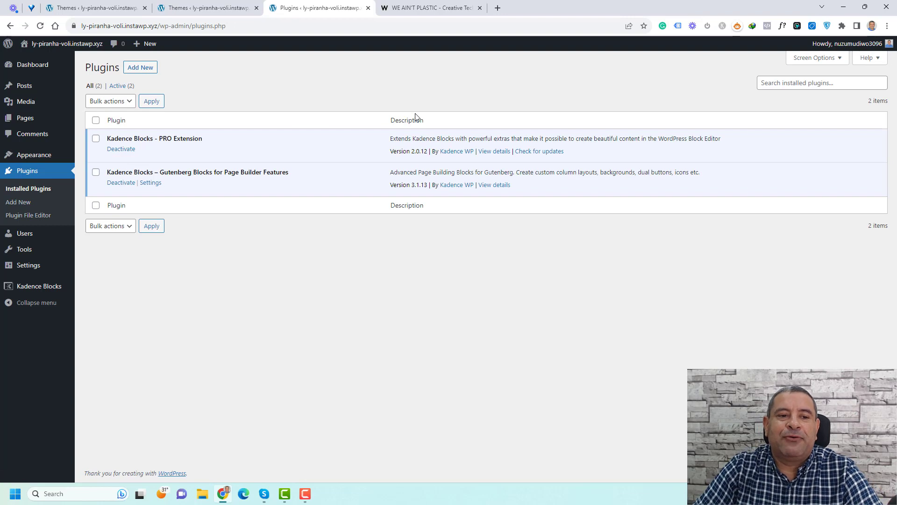
triple_click(169, 174)
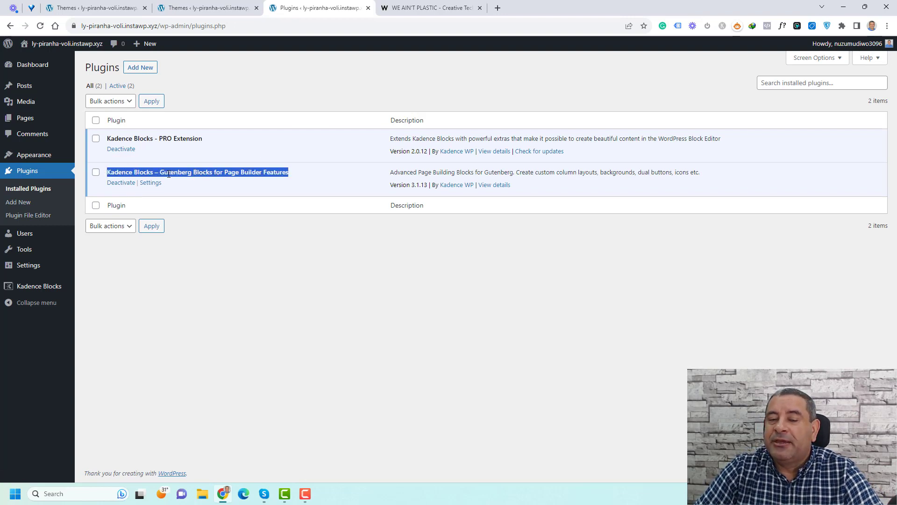
double_click(177, 137)
left_click(176, 137)
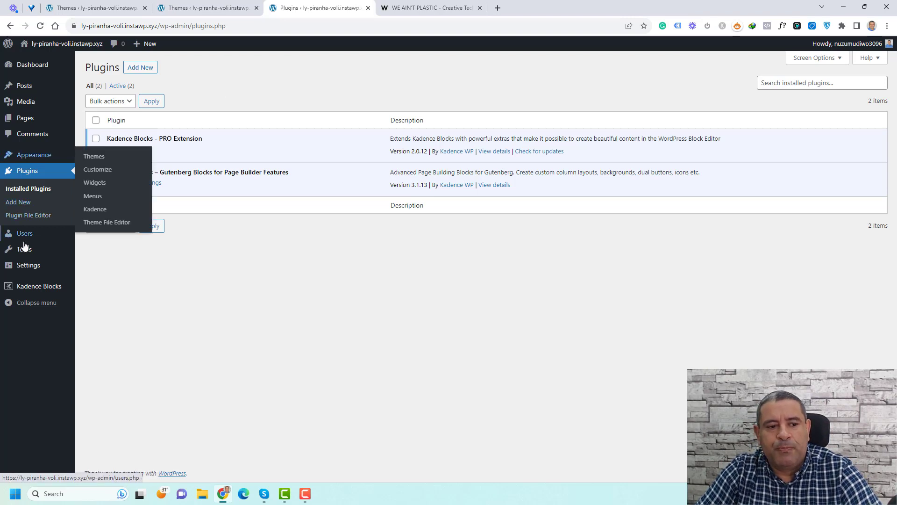
- Create a new page titled Home
mouse_move(41, 117)
left_click(91, 133)
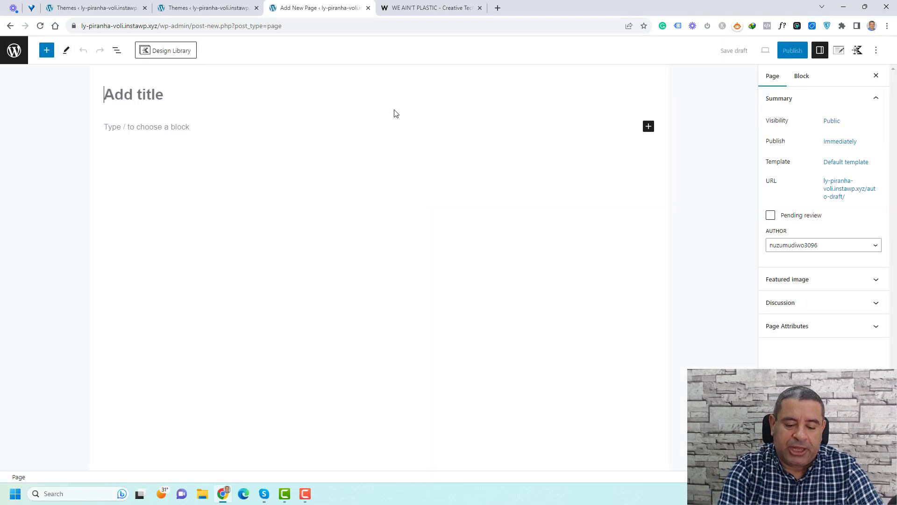
type("Home")
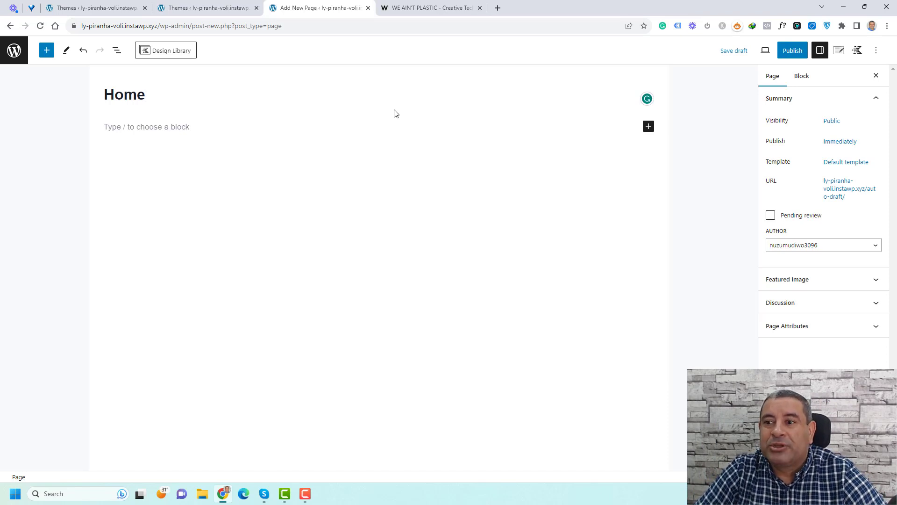
- Disable the page title, set a fullwidth layout with unboxed content style, and disable the content vertical padding in the page settings
left_click(839, 50)
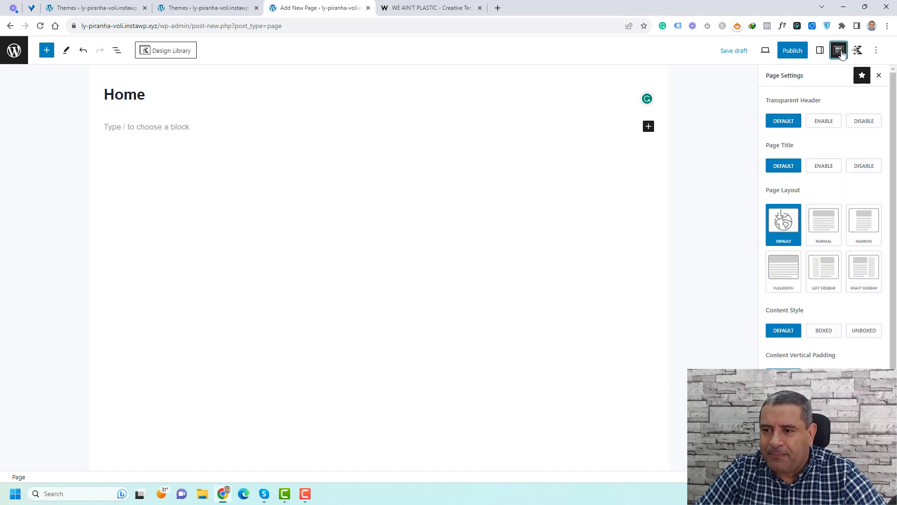
left_click(865, 171)
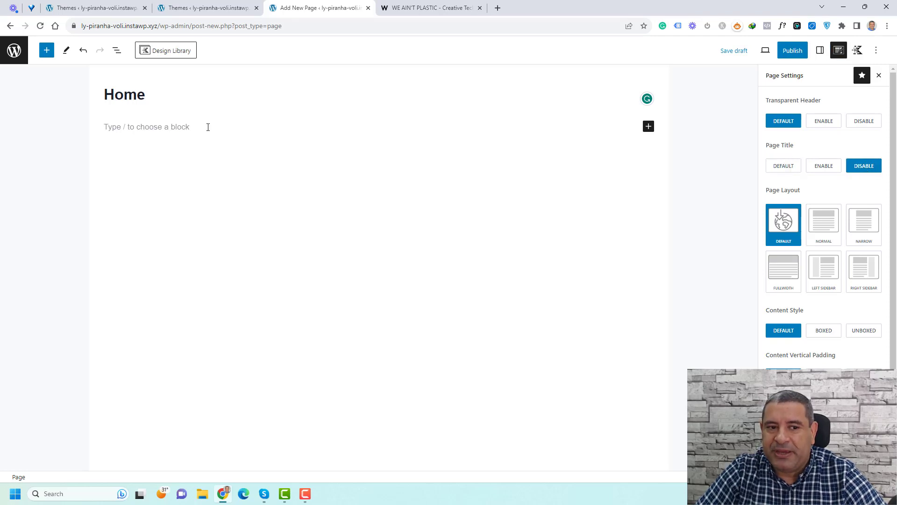
scroll(841, 178, "down", 1)
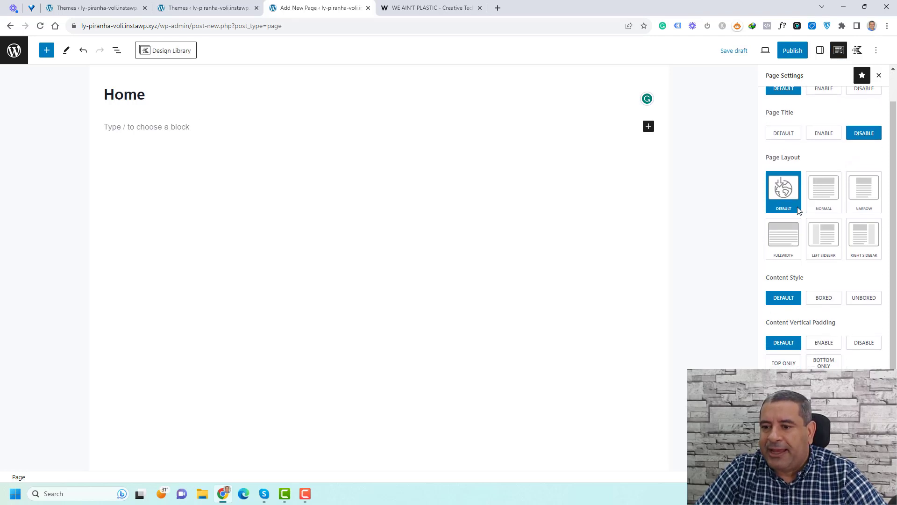
left_click(779, 243)
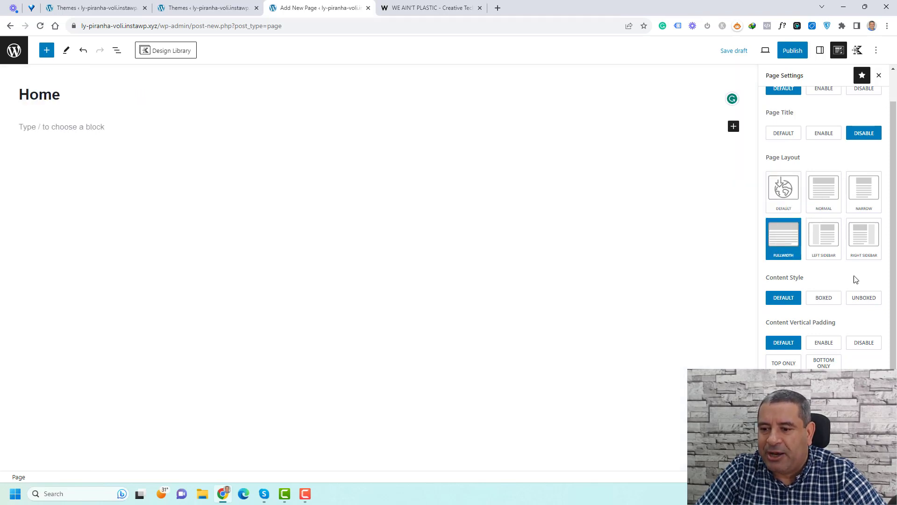
left_click(865, 302)
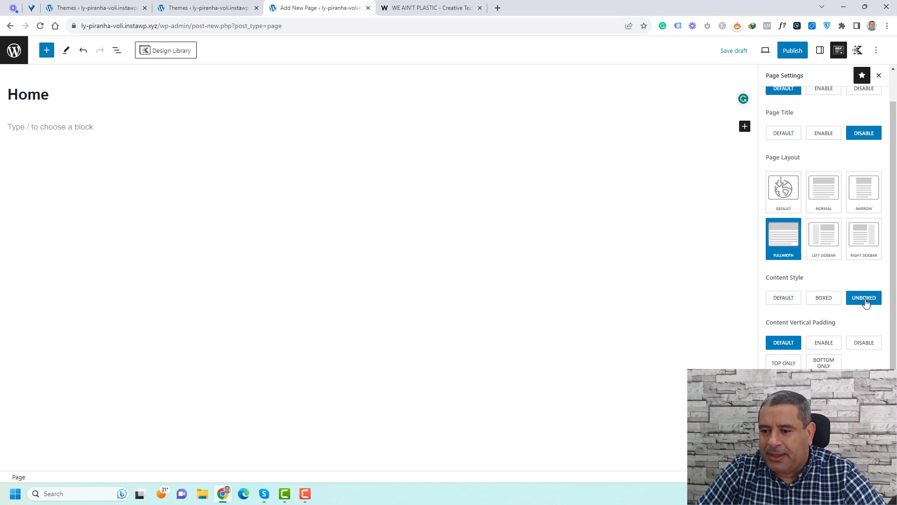
left_click(862, 343)
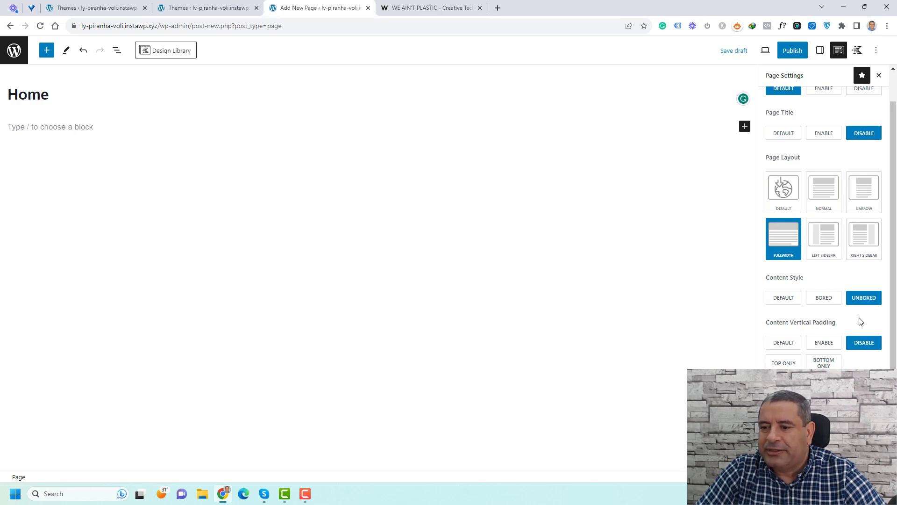
- Publish the Home page, view it live in a new browser tab, and return to the editor
left_click(793, 51)
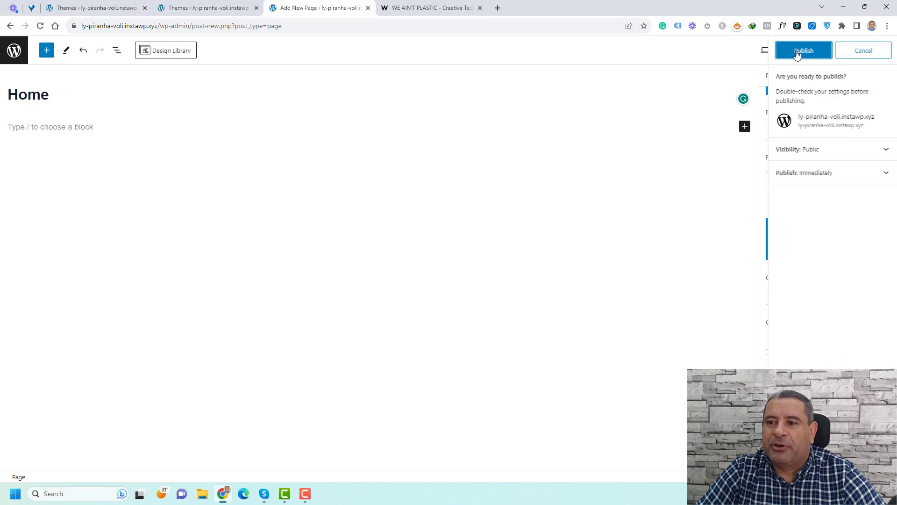
left_click(798, 52)
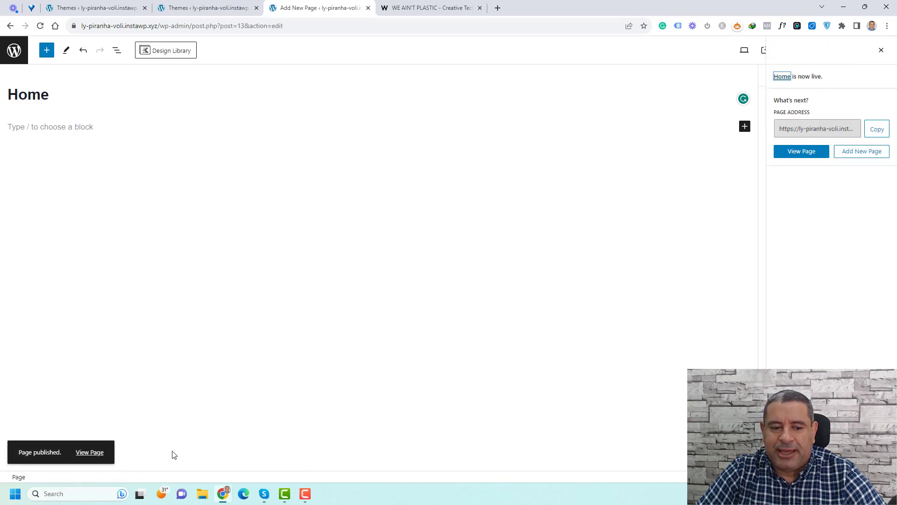
right_click(82, 453)
left_click(141, 321)
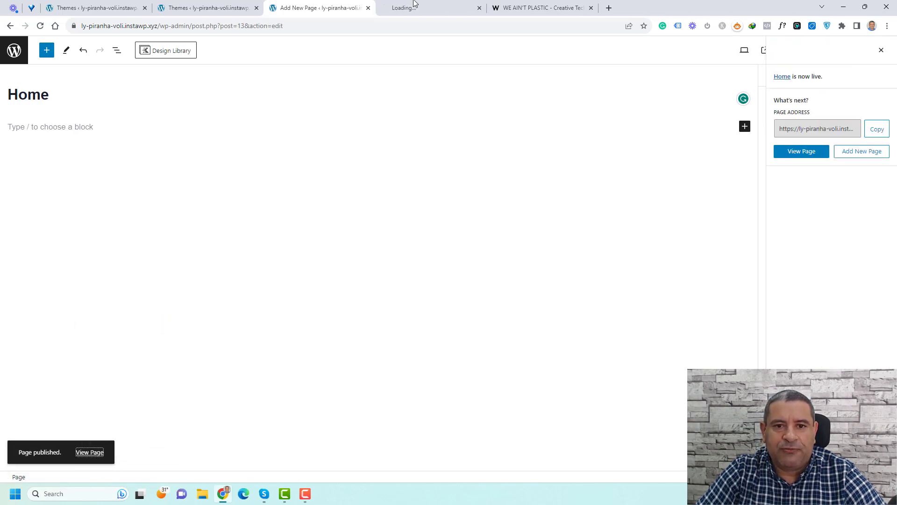
left_click(415, 7)
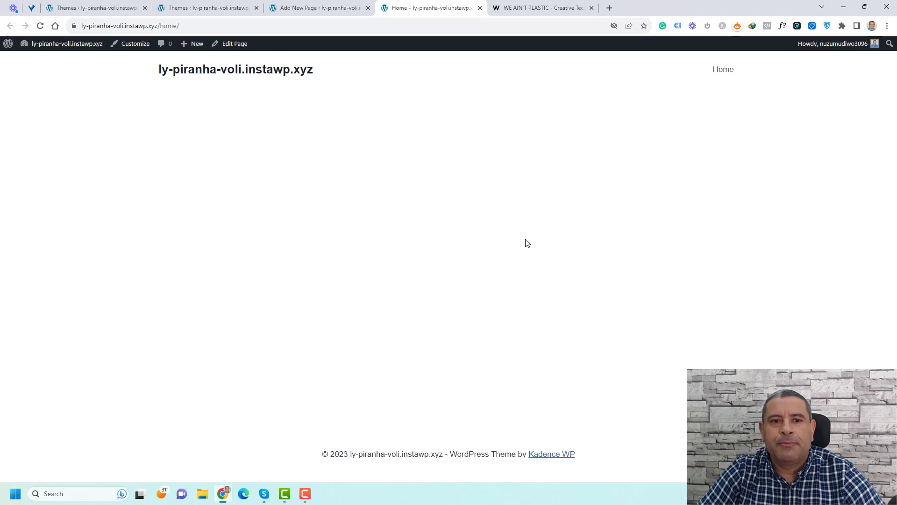
left_click(339, 6)
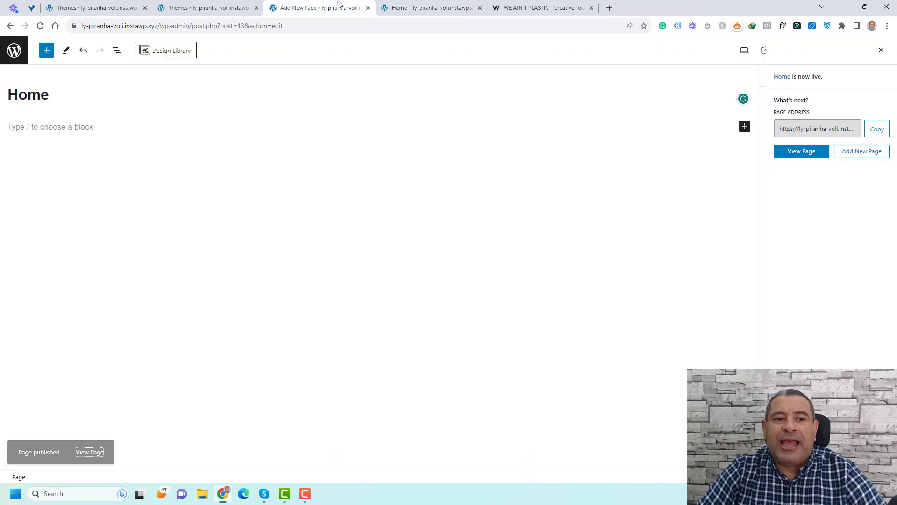
- Insert a Kadence Image (Adv) block into the empty Home page
left_click(56, 123)
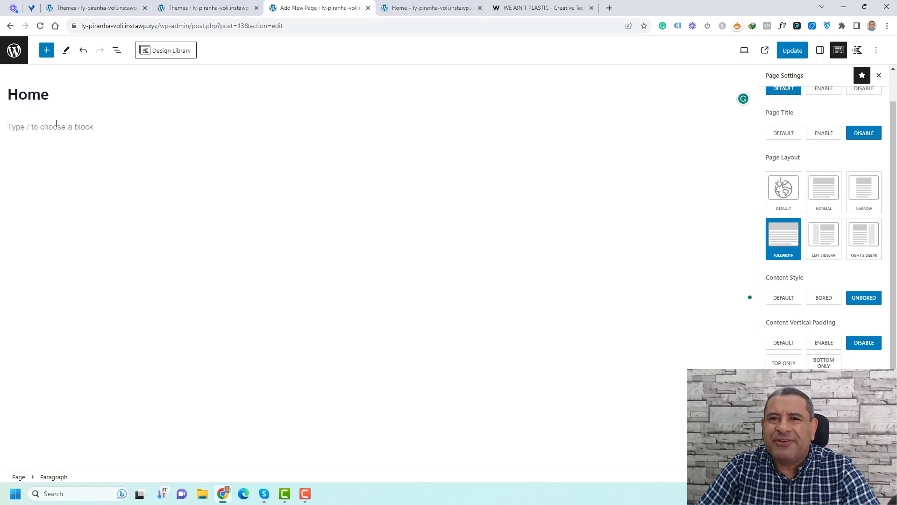
left_click(47, 51)
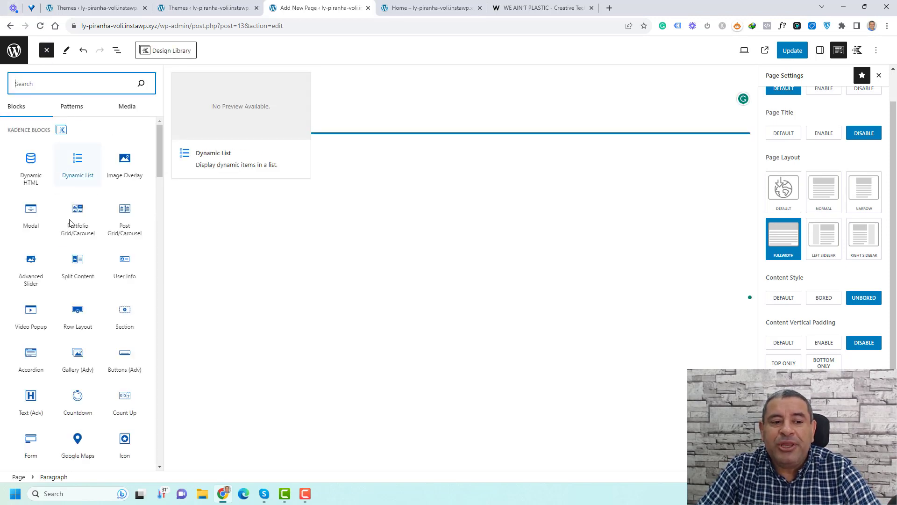
scroll(73, 256, "down", 2)
scroll(73, 255, "up", 2)
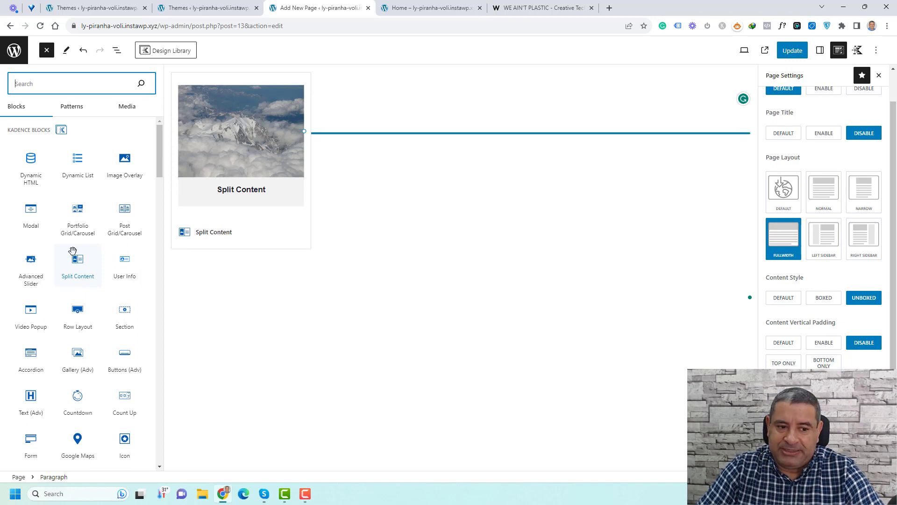
scroll(99, 301, "down", 2)
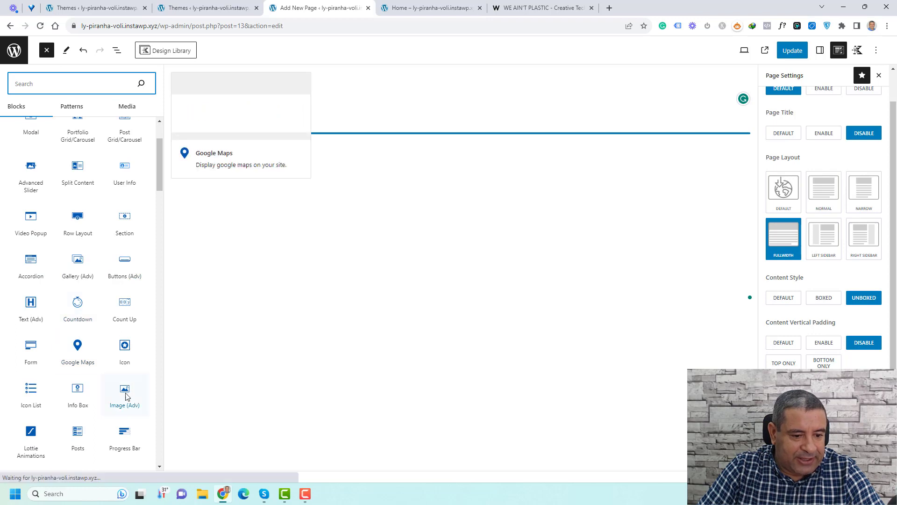
left_click_drag(126, 397, 239, 125)
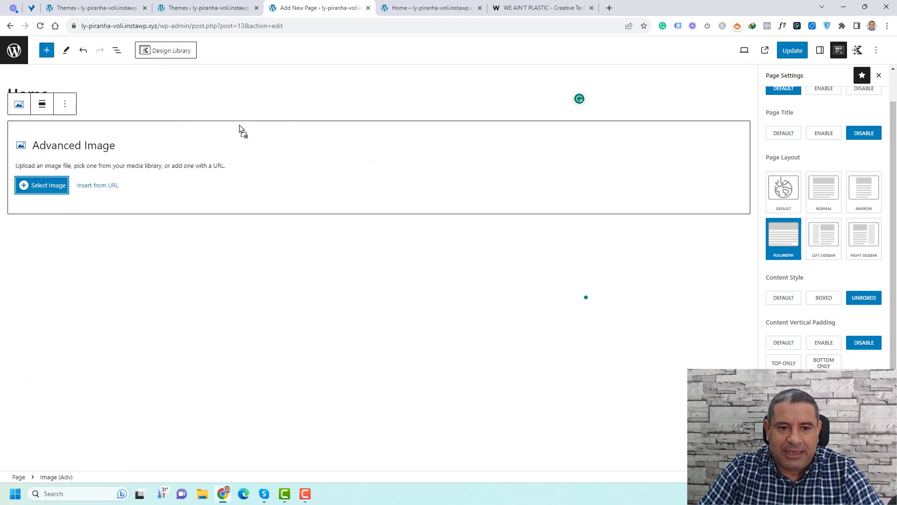
- Upload Certified-Legal-translation-services.jpg from the Desktop's LOGOS folder and place it in the Advanced Image block
left_click(50, 188)
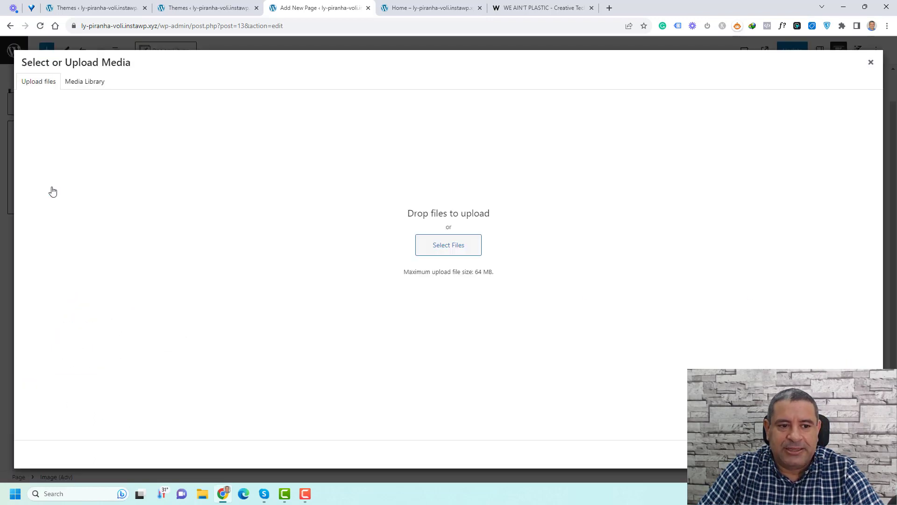
left_click(90, 84)
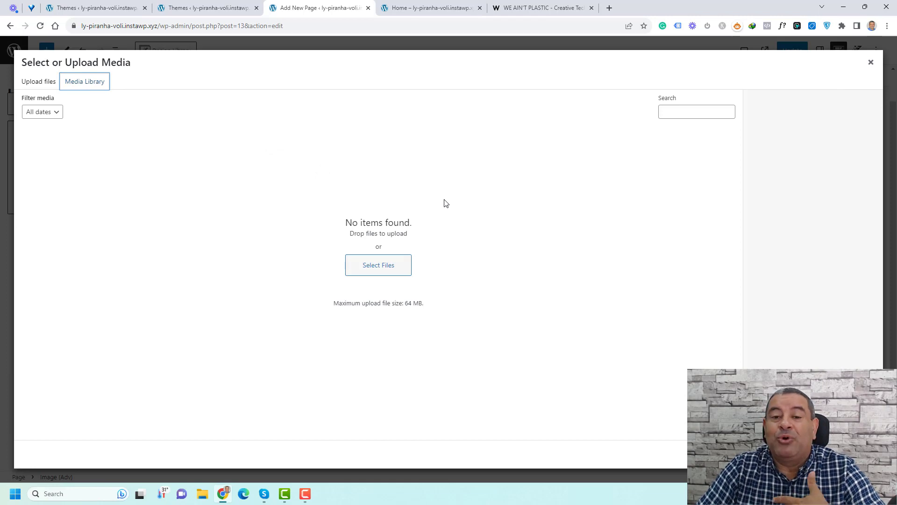
left_click(40, 86)
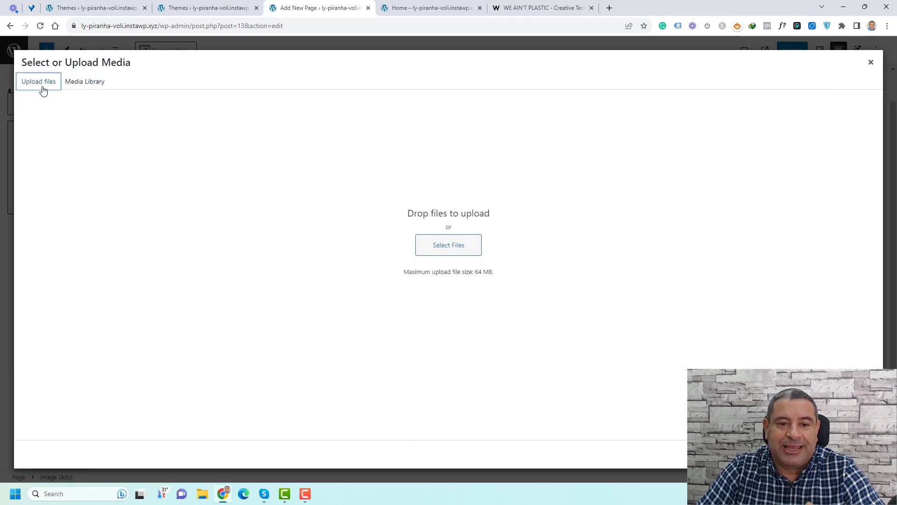
left_click(437, 246)
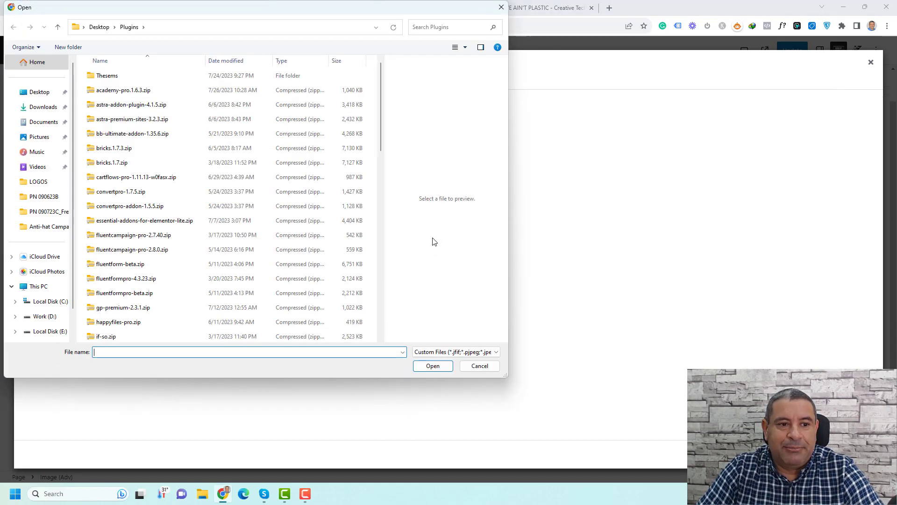
left_click(50, 92)
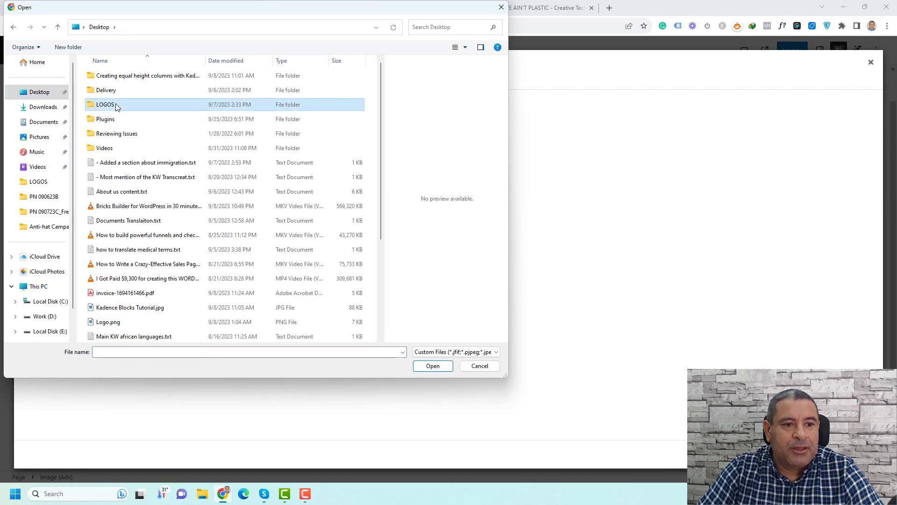
double_click(114, 103)
double_click(211, 97)
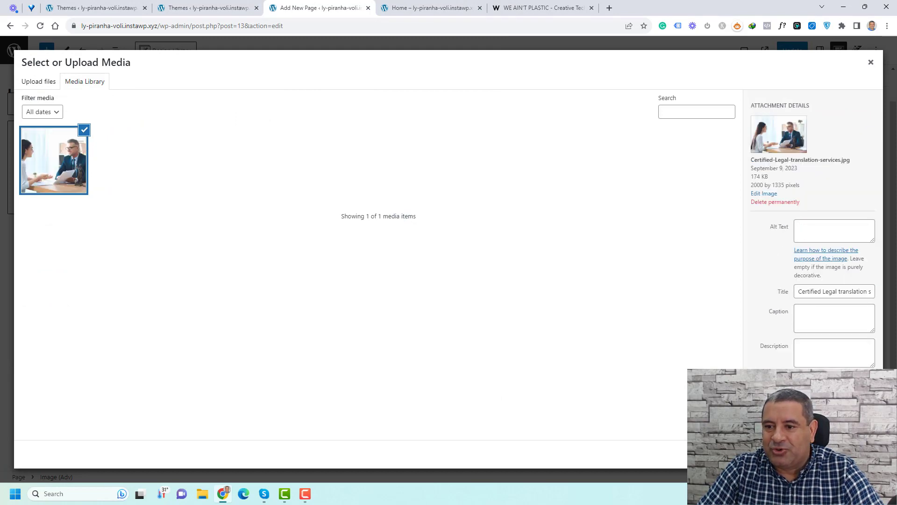
left_click(858, 453)
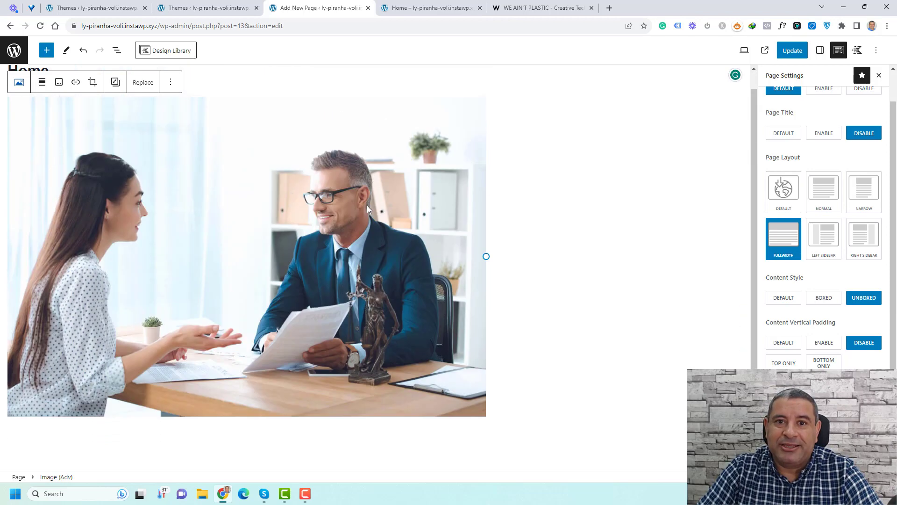
- Delete the Advanced Image block from the page
left_click(171, 105)
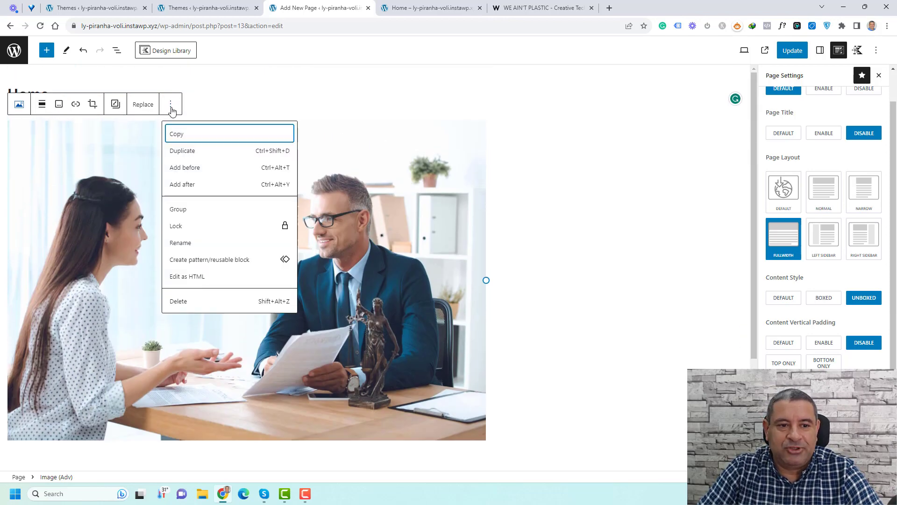
left_click(210, 304)
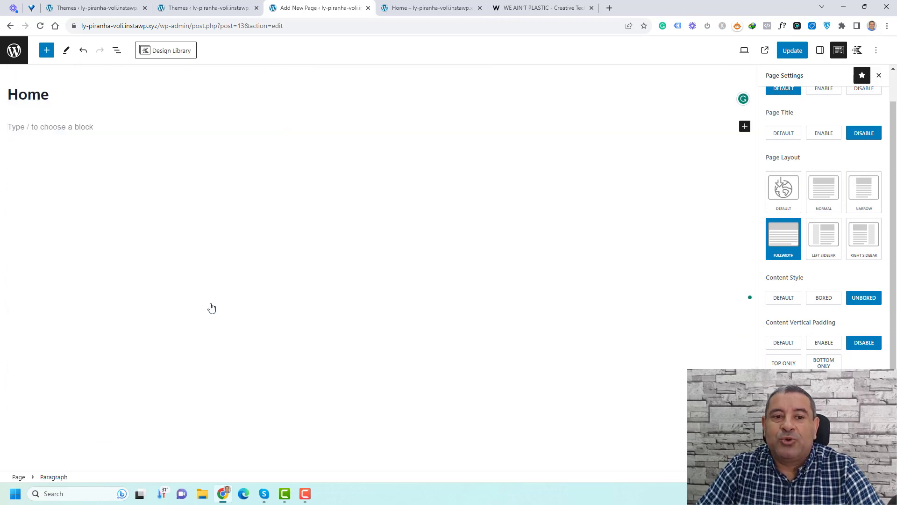
- Insert a Buttons (Adv) block into the empty Home page, label the button "Click here" and open its link field
left_click(47, 50)
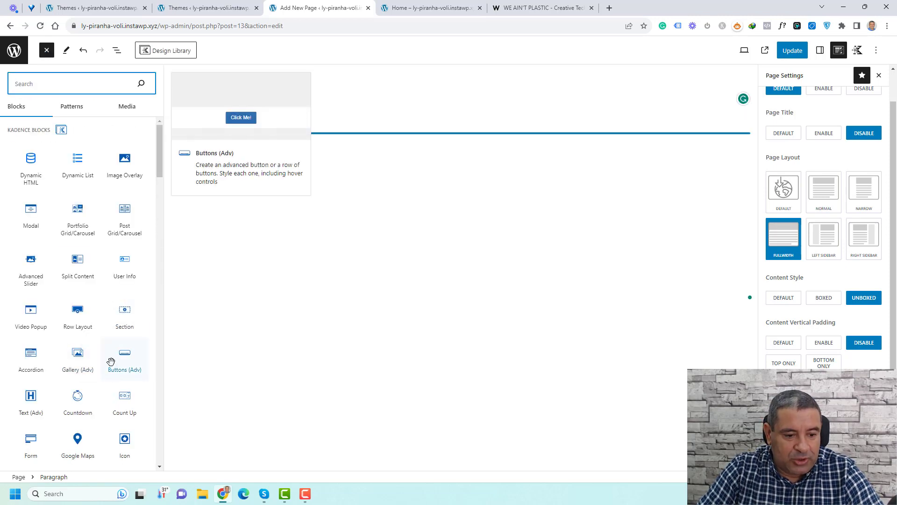
left_click_drag(111, 362, 219, 125)
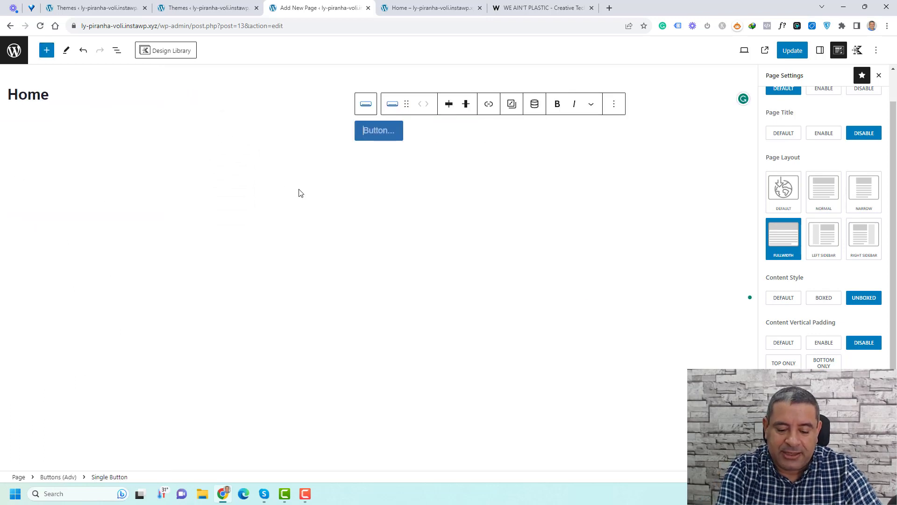
type("Click here")
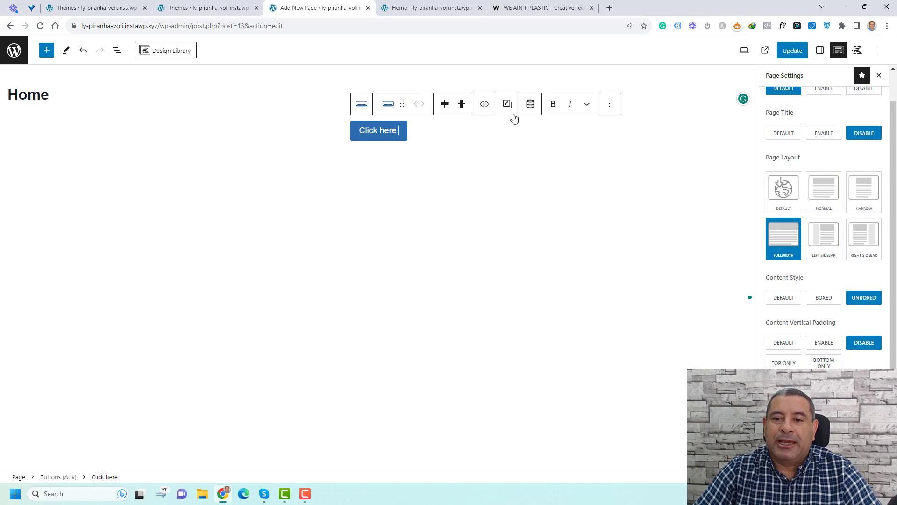
left_click(486, 103)
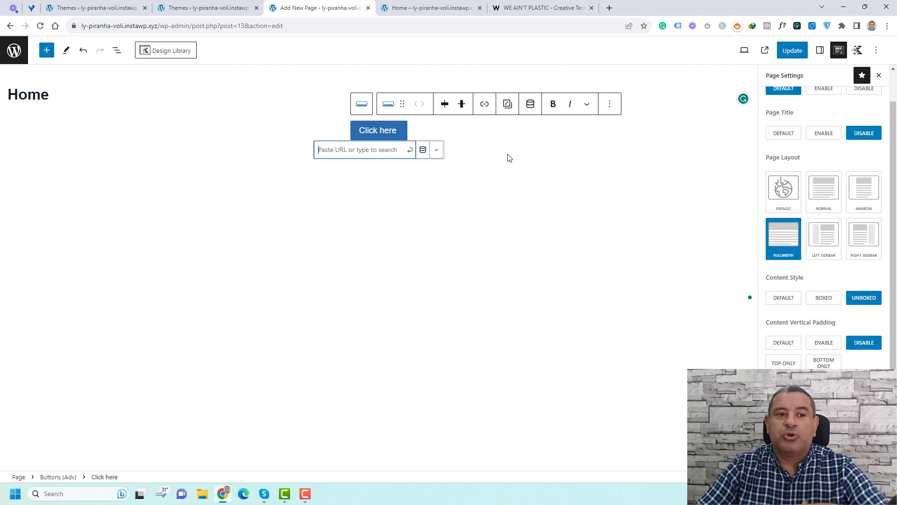
- Delete the "Click here" button from the Home page
left_click(46, 50)
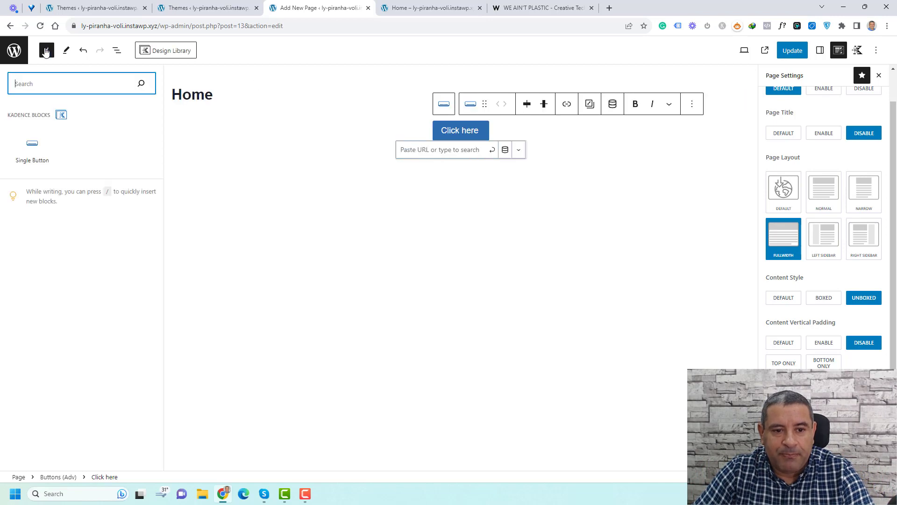
key("Escape")
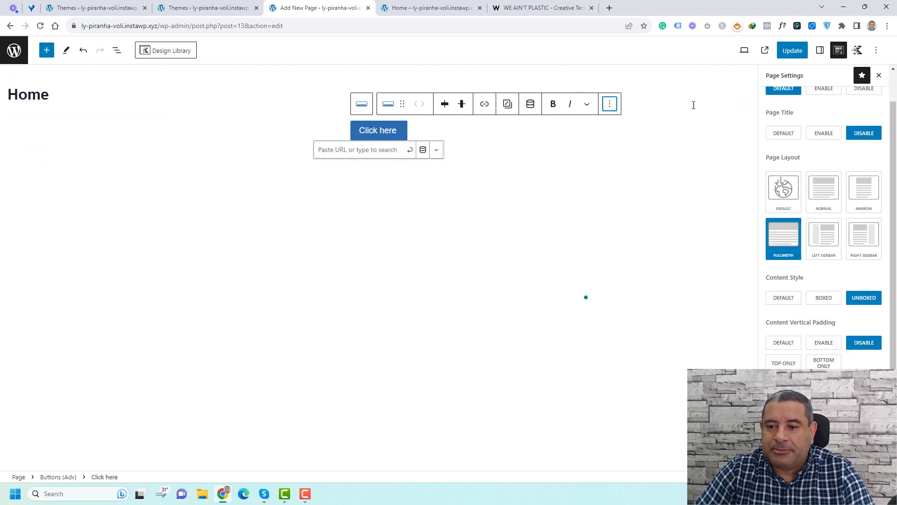
left_click(610, 104)
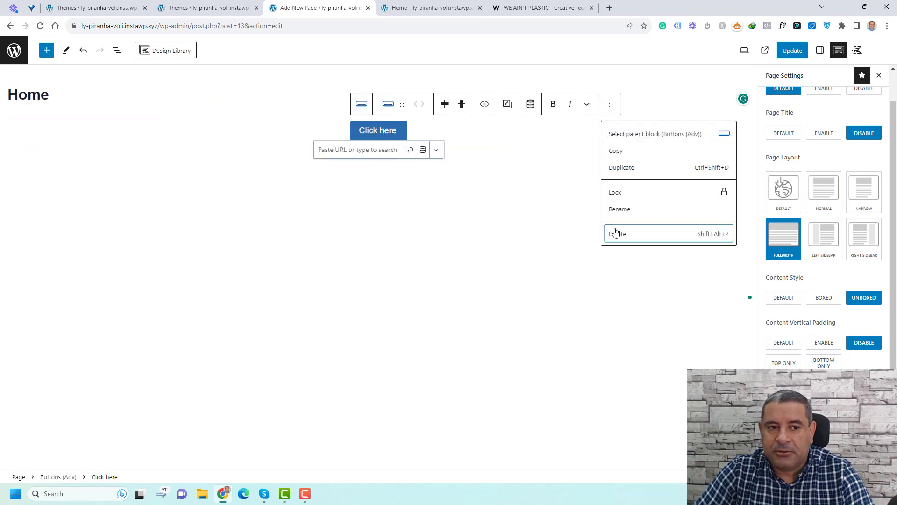
left_click(616, 233)
- Insert a Kadence Row Layout block into the Home page with the single-column Row layout
left_click(47, 50)
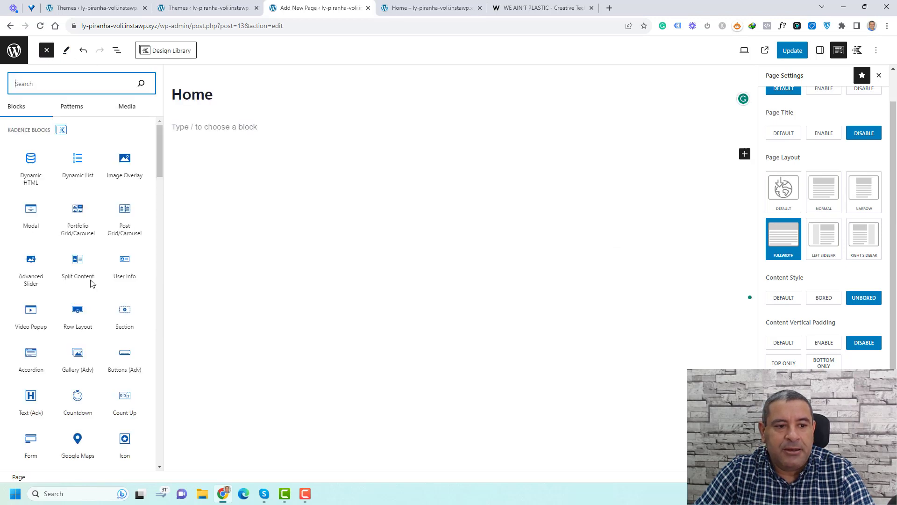
mouse_move(90, 284)
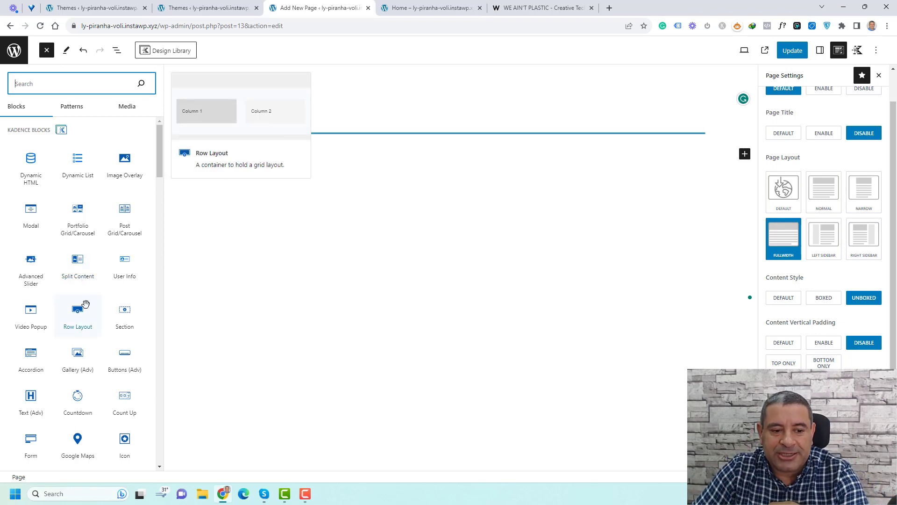
left_click_drag(80, 313, 311, 134)
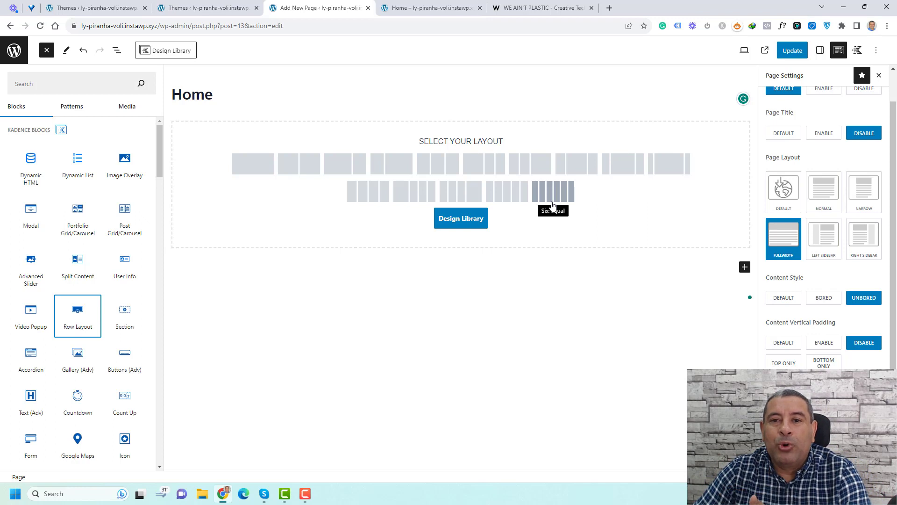
left_click(260, 163)
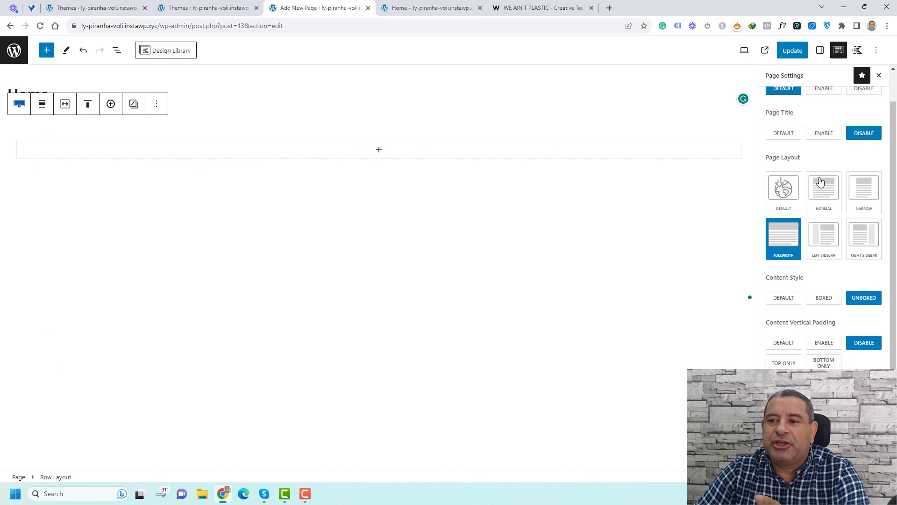
- Show the block settings for the row and its inner section, and select the Row Layout in the page's block list
scroll(821, 182, "up", 1)
left_click(821, 50)
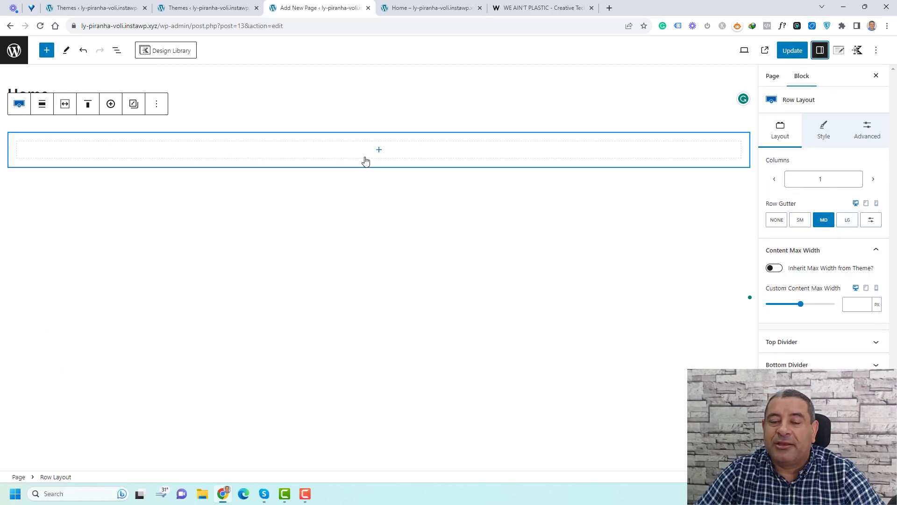
left_click(312, 138)
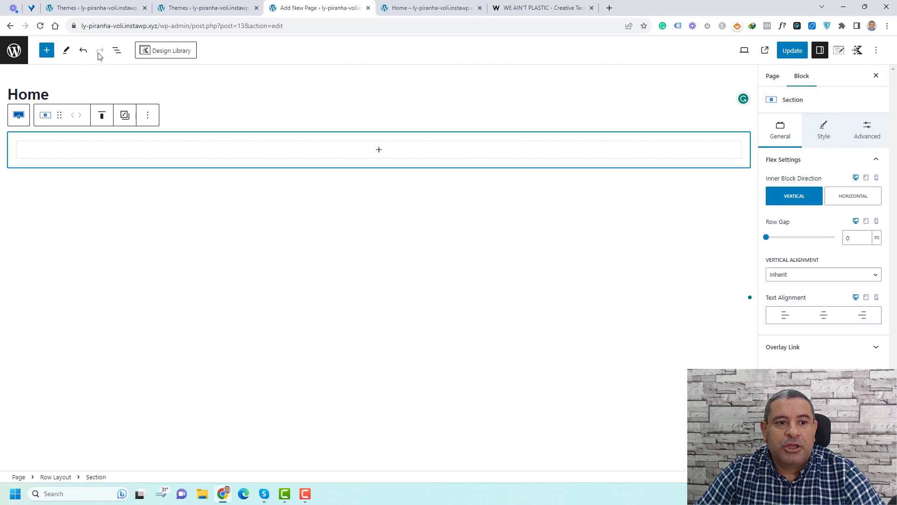
left_click(116, 50)
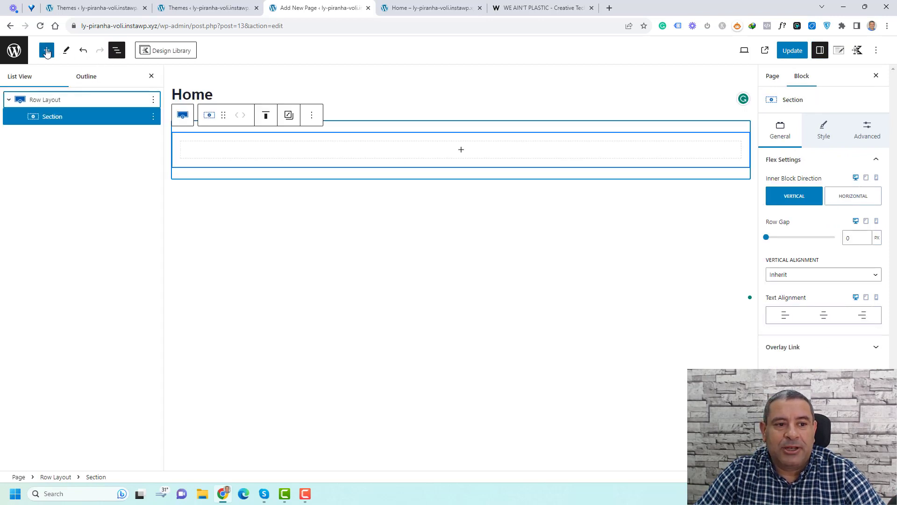
left_click(55, 105)
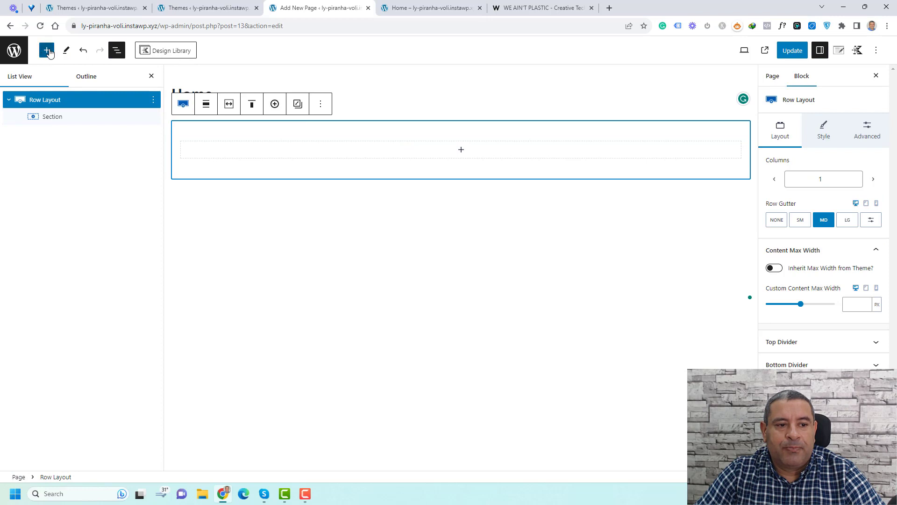
- Try to place a second Row Layout block below the existing row
left_click(47, 51)
left_click_drag(81, 329, 353, 200)
left_click(332, 89)
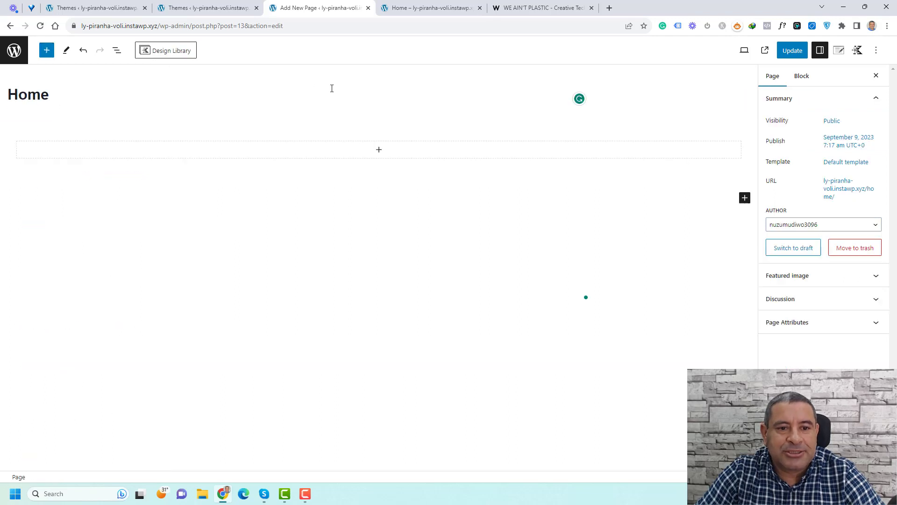
- Add an empty block after the first Row Layout and insert a second Row Layout block there
left_click(348, 136)
left_click(151, 121)
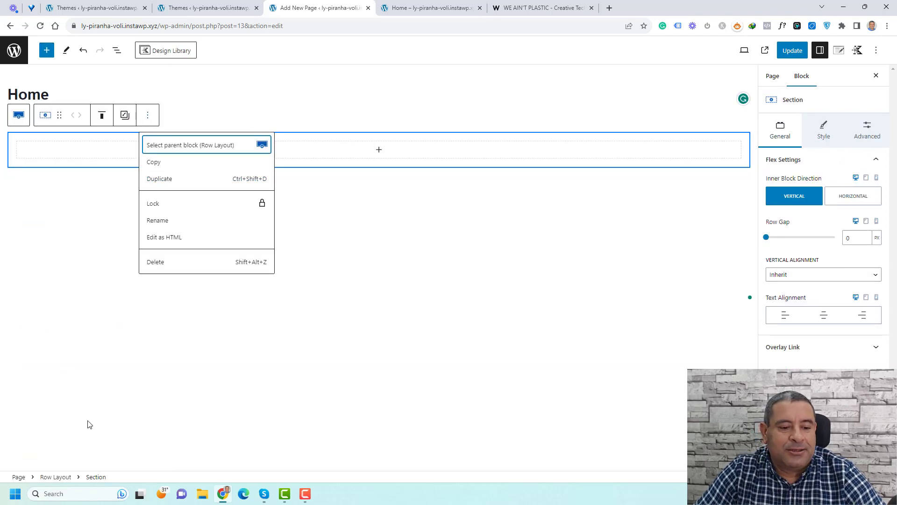
left_click(62, 480)
left_click(157, 104)
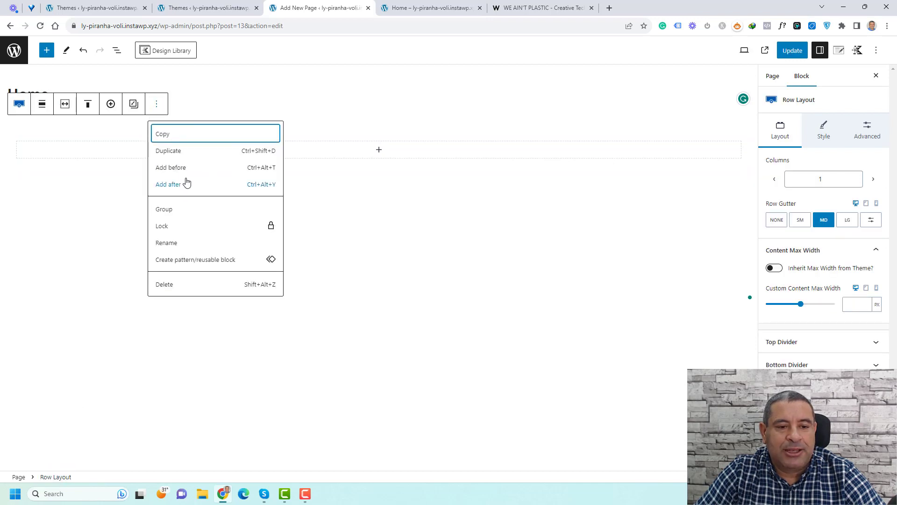
left_click(186, 188)
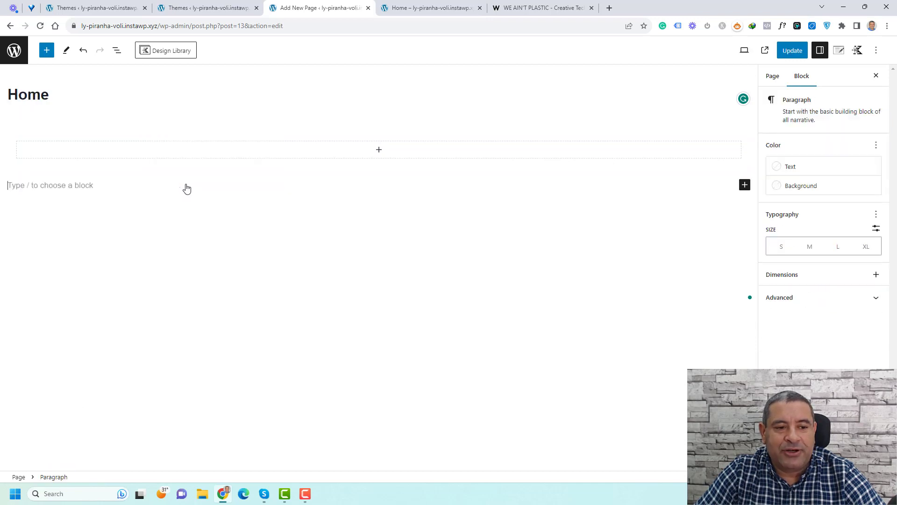
left_click(46, 50)
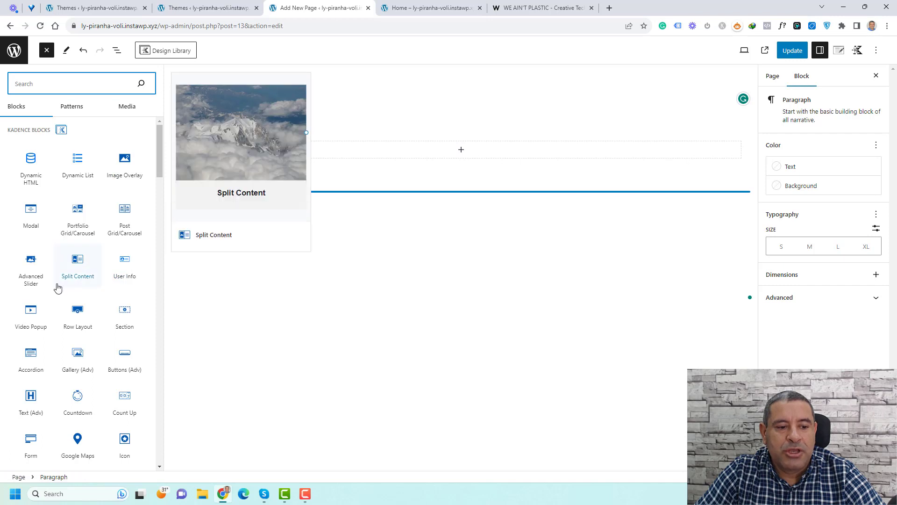
left_click_drag(77, 313, 273, 241)
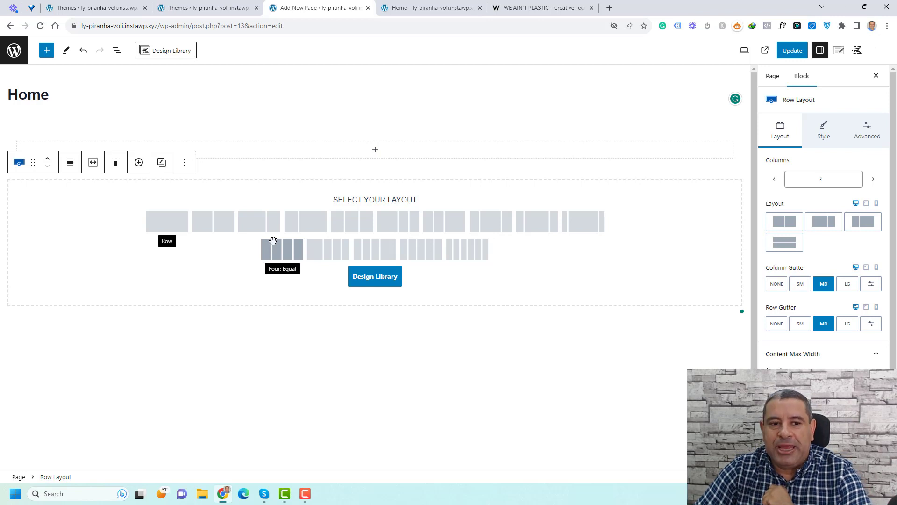
- Delete both Row Layout blocks from the Home page
left_click(105, 142)
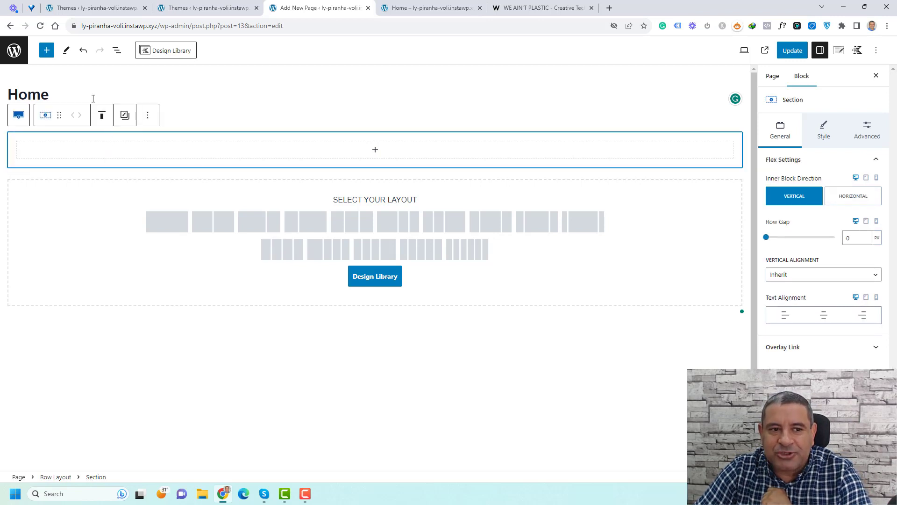
left_click(116, 50)
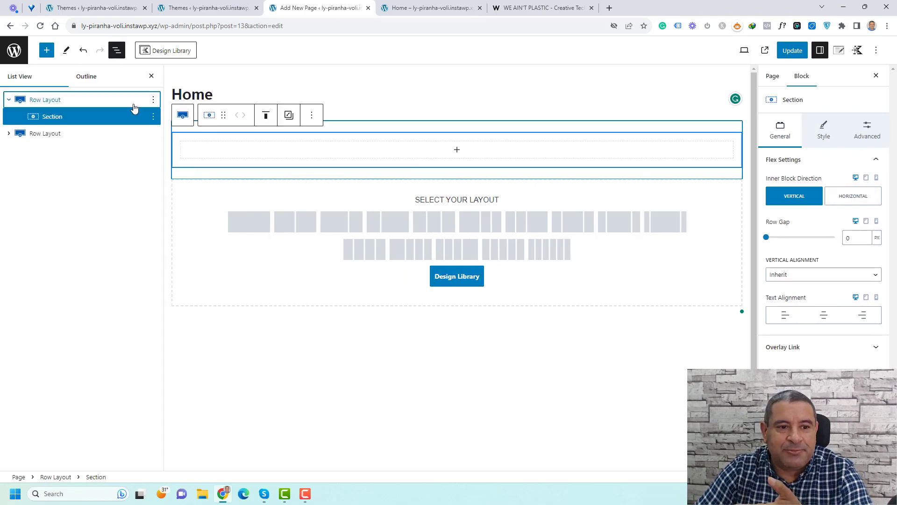
left_click(154, 100)
left_click(166, 276)
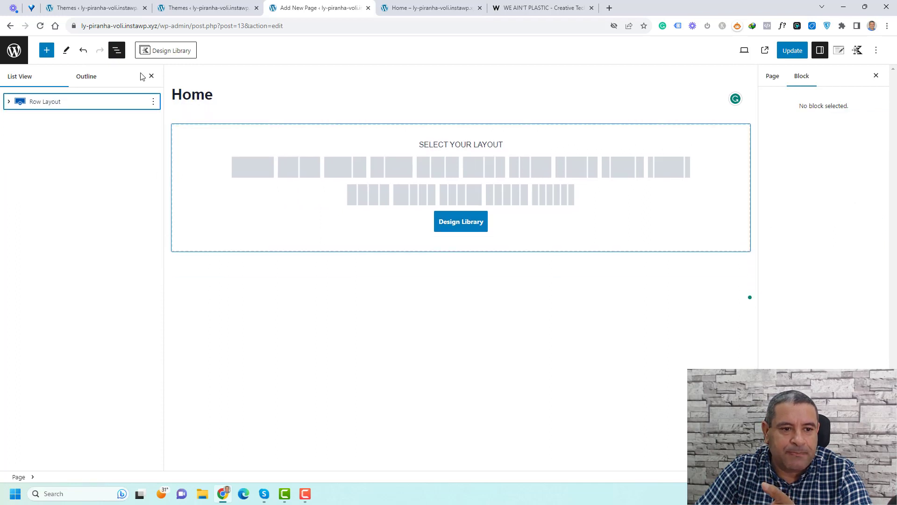
left_click(154, 101)
left_click(162, 257)
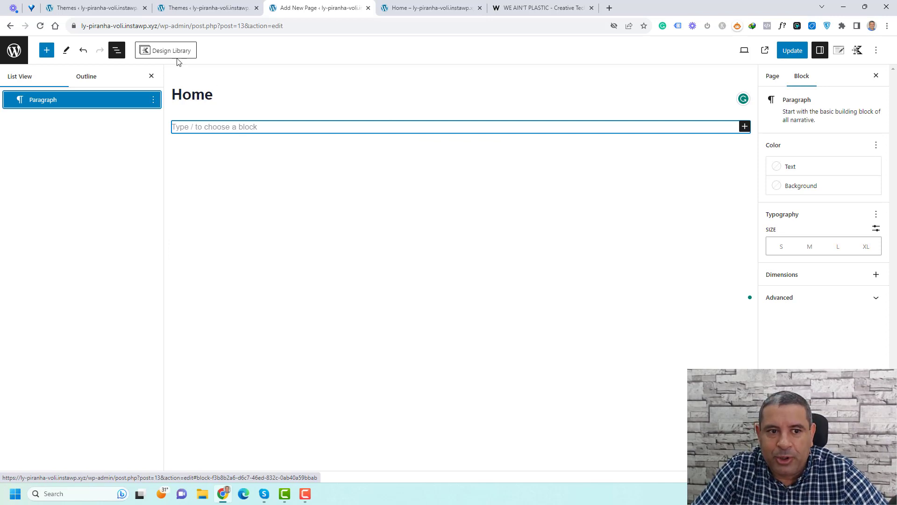
- Insert the Hero 12 pattern from the Kadence Design Library's Hero category into the Home page and save the page
left_click(164, 50)
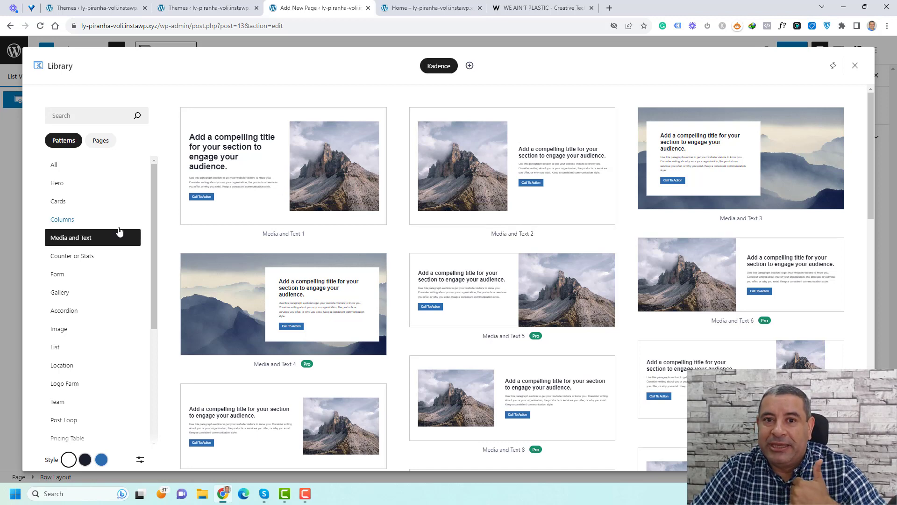
left_click(92, 184)
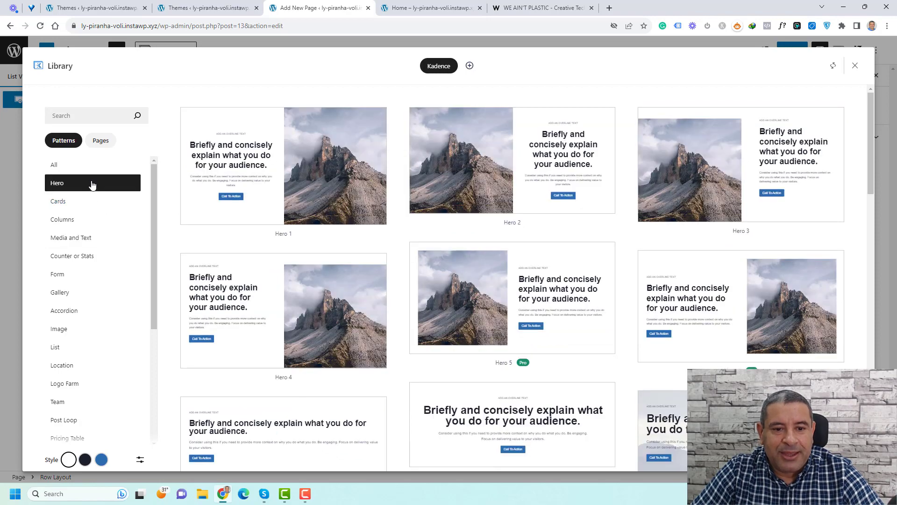
scroll(616, 230, "down", 4)
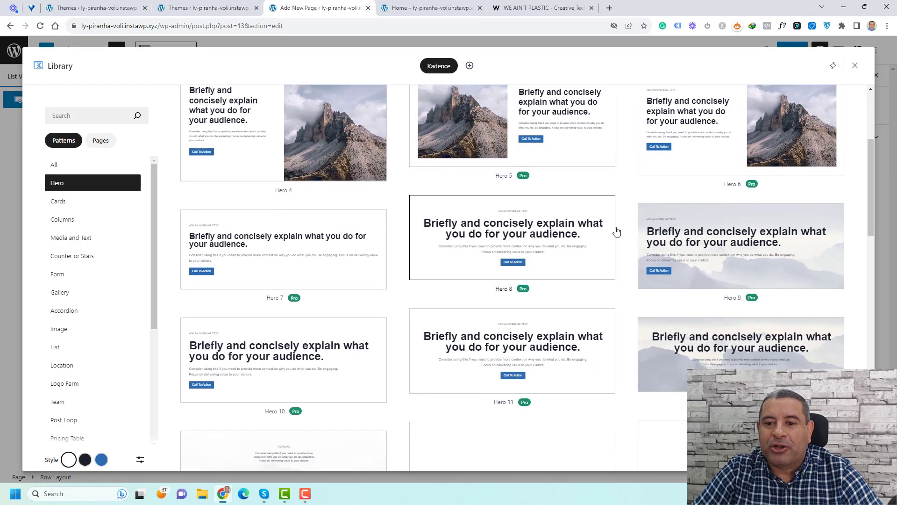
scroll(616, 231, "down", 4)
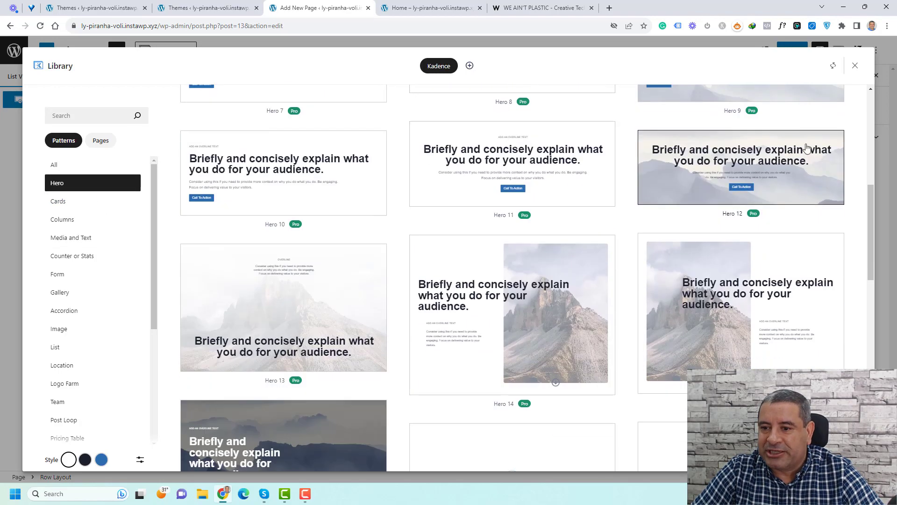
scroll(787, 167, "down", 2)
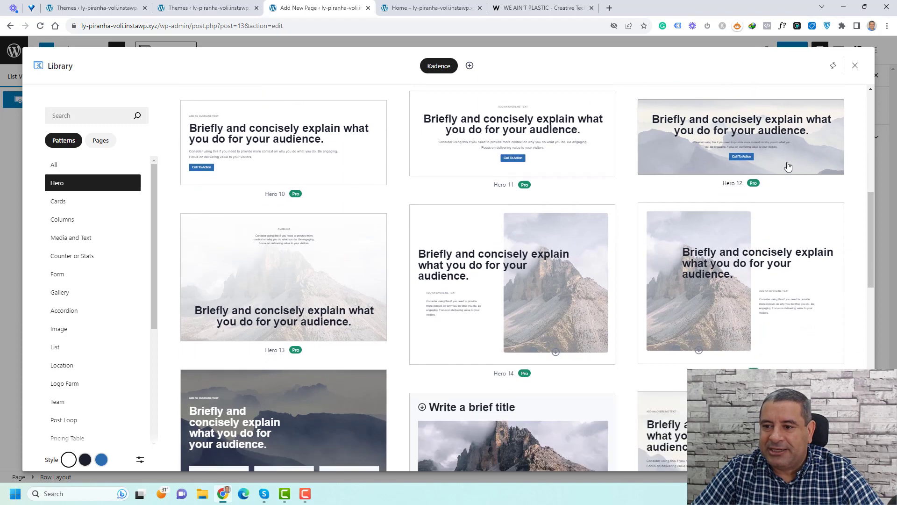
left_click(781, 134)
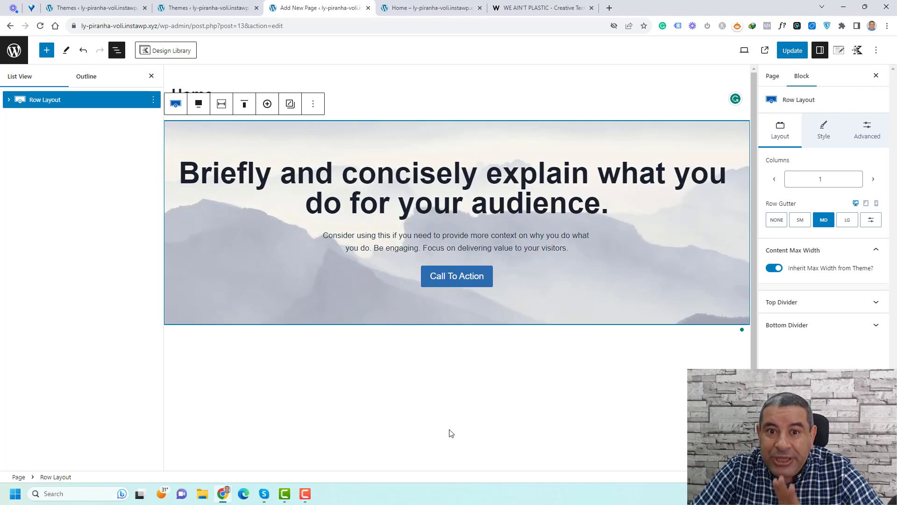
key("ctrl+s")
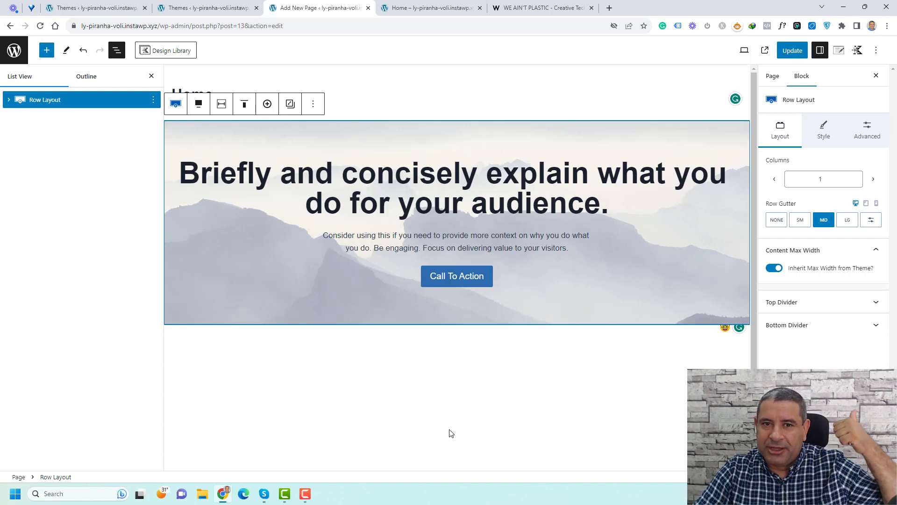
- Add an empty block directly after the hero's Row Layout
mouse_move(292, 145)
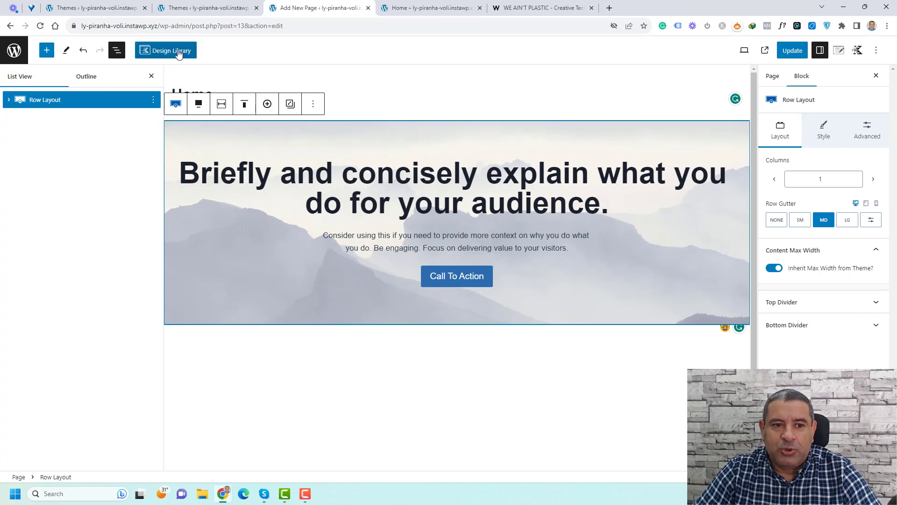
left_click(153, 100)
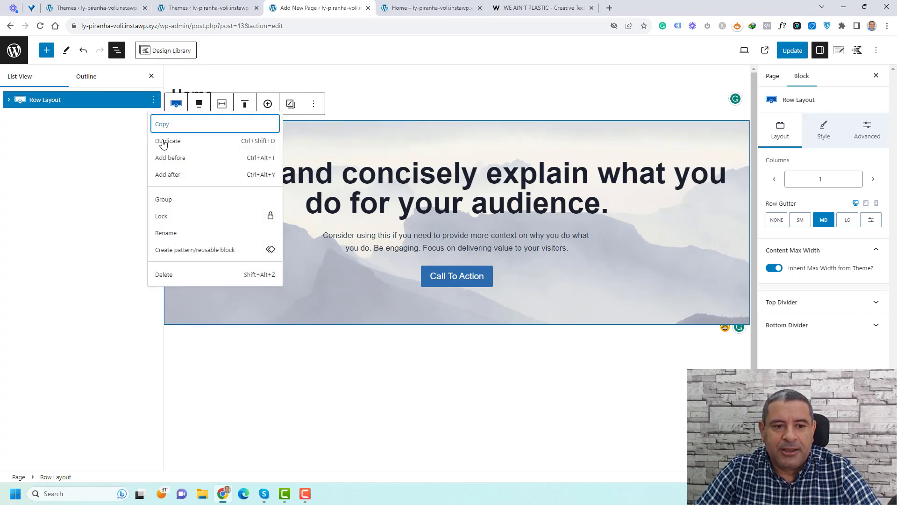
left_click(173, 176)
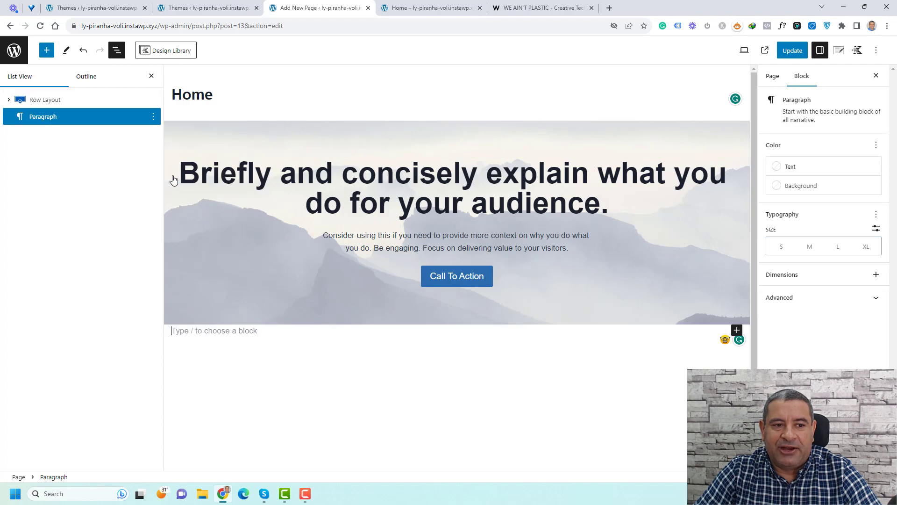
- Insert the Text 10 pattern from the Design Library's Text category into the empty block below the hero section
left_click(175, 55)
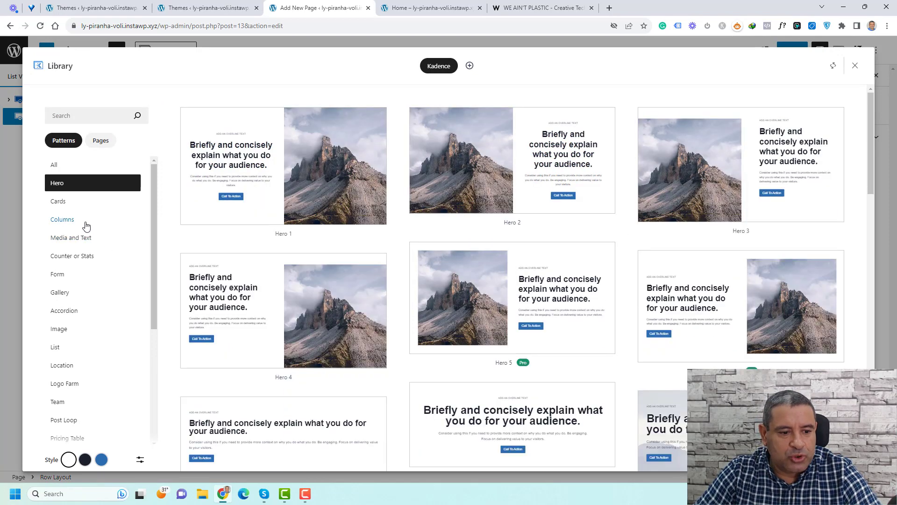
scroll(83, 376, "down", 3)
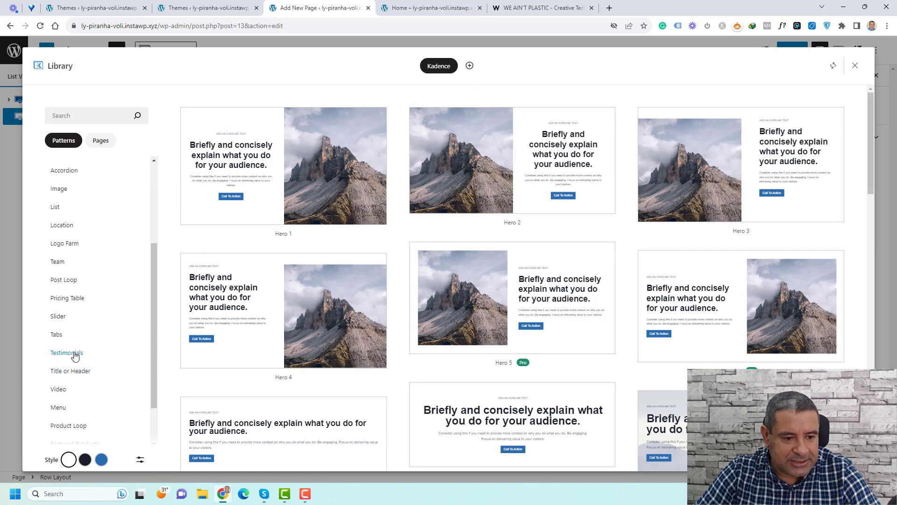
scroll(86, 403, "down", 1)
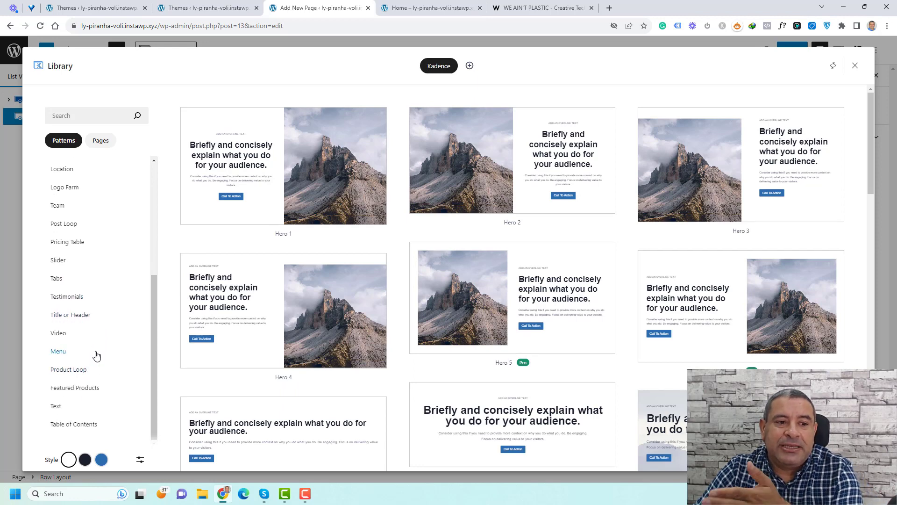
scroll(96, 356, "up", 4)
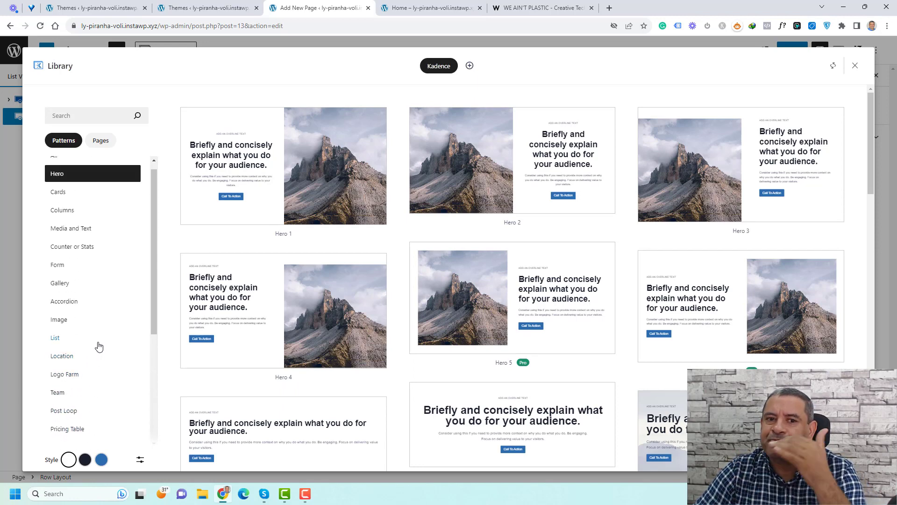
scroll(99, 346, "down", 4)
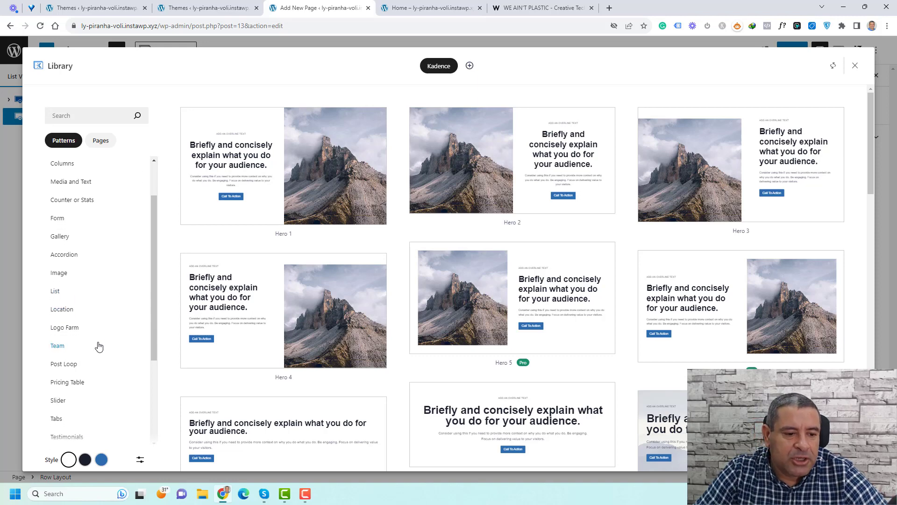
left_click(70, 411)
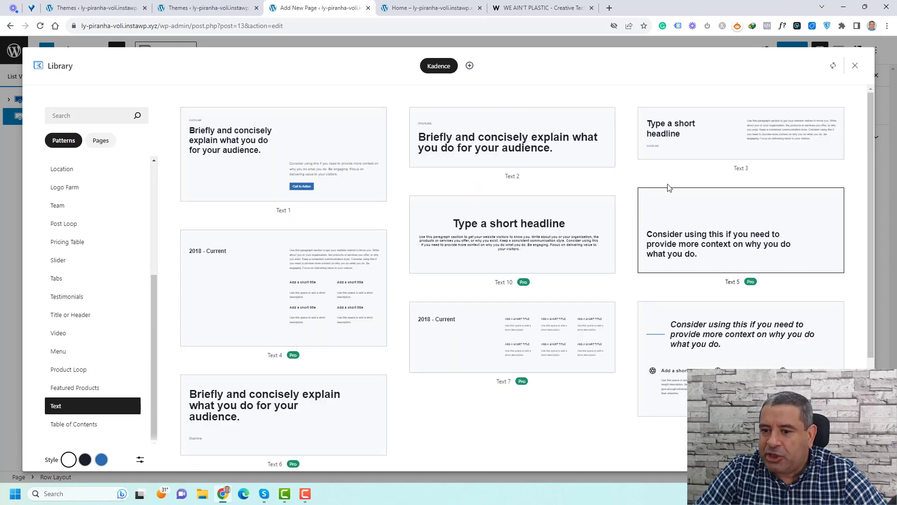
scroll(561, 204, "down", 2)
scroll(421, 301, "down", 2)
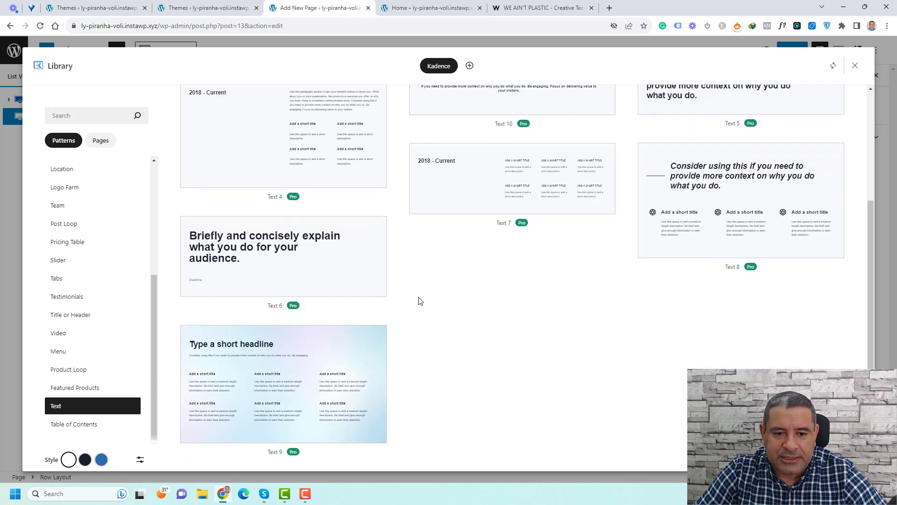
scroll(421, 301, "up", 4)
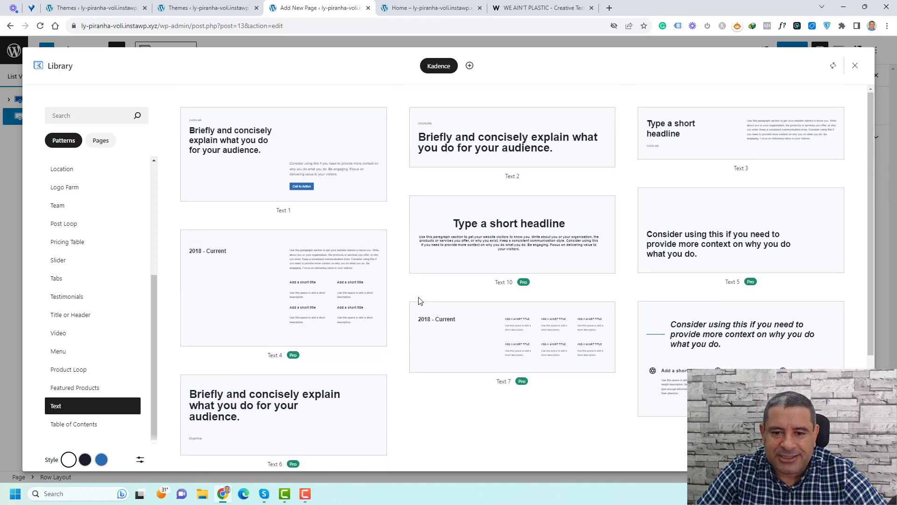
left_click(585, 220)
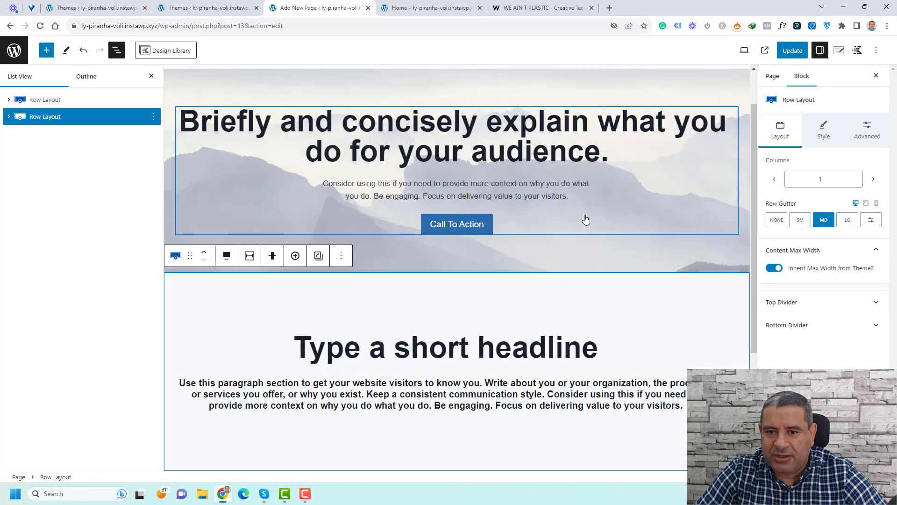
scroll(585, 217, "down", 2)
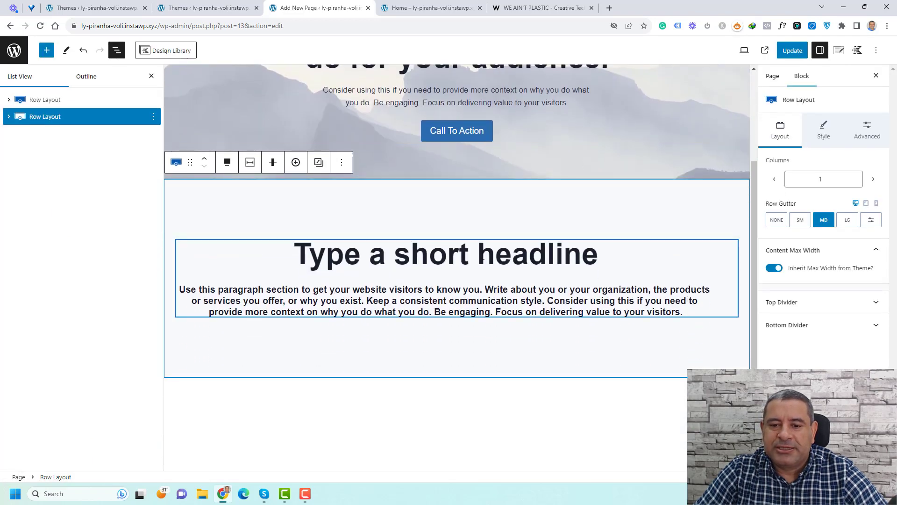
triple_click(482, 255)
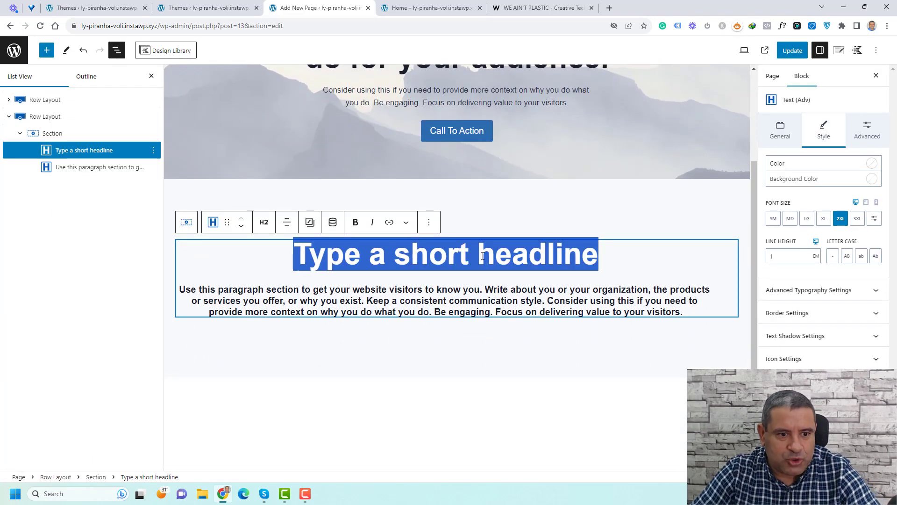
- Add an empty block after the headline text's Row Layout and insert the Cards 2 pattern from the Design Library's Cards category there
left_click(11, 118)
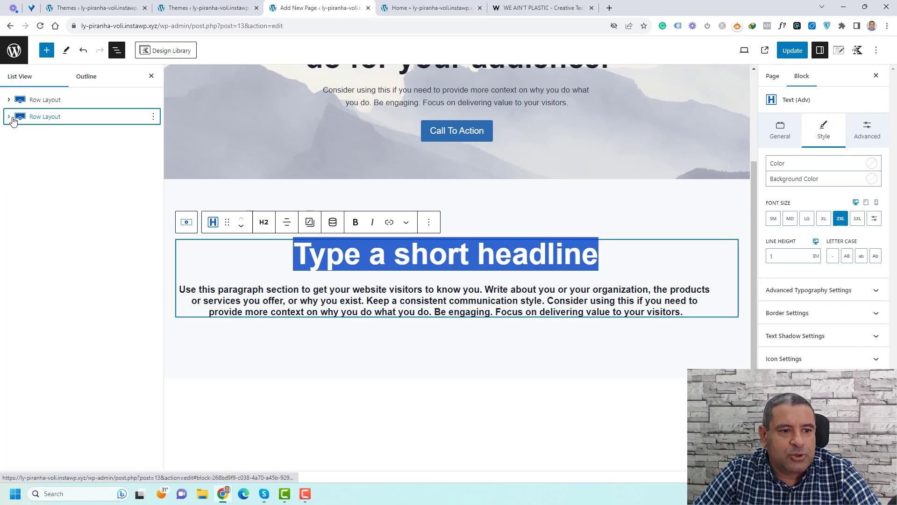
left_click(153, 117)
left_click(176, 193)
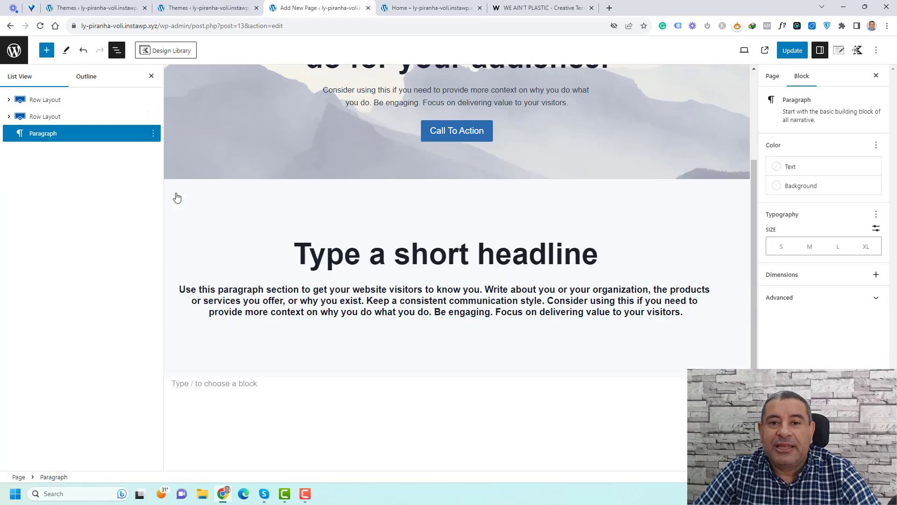
left_click(170, 56)
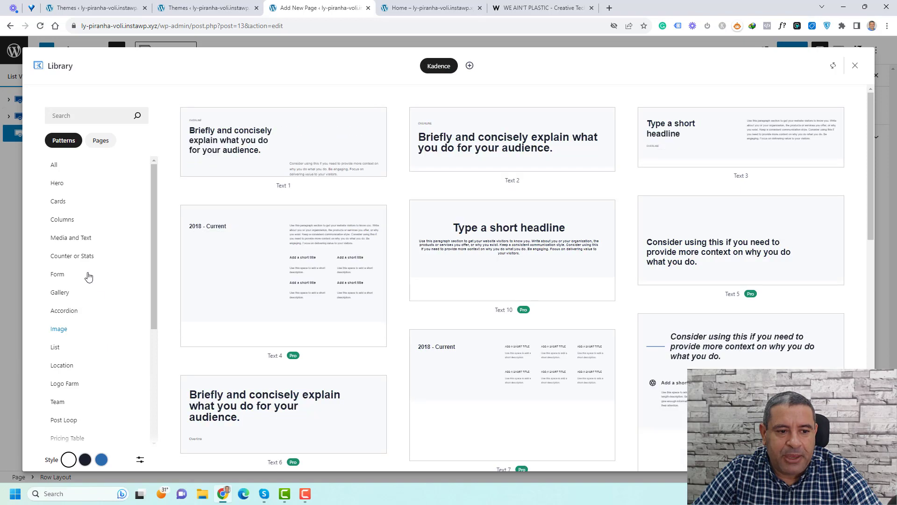
left_click(74, 222)
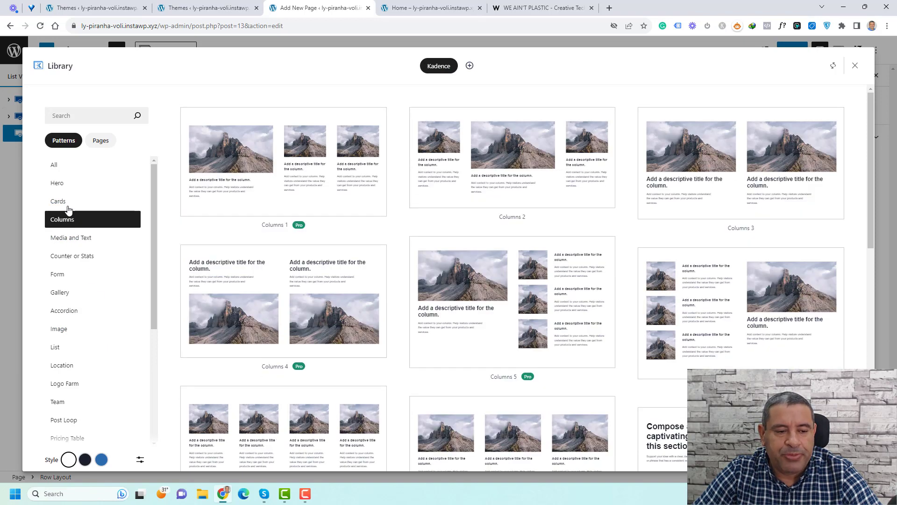
left_click(65, 202)
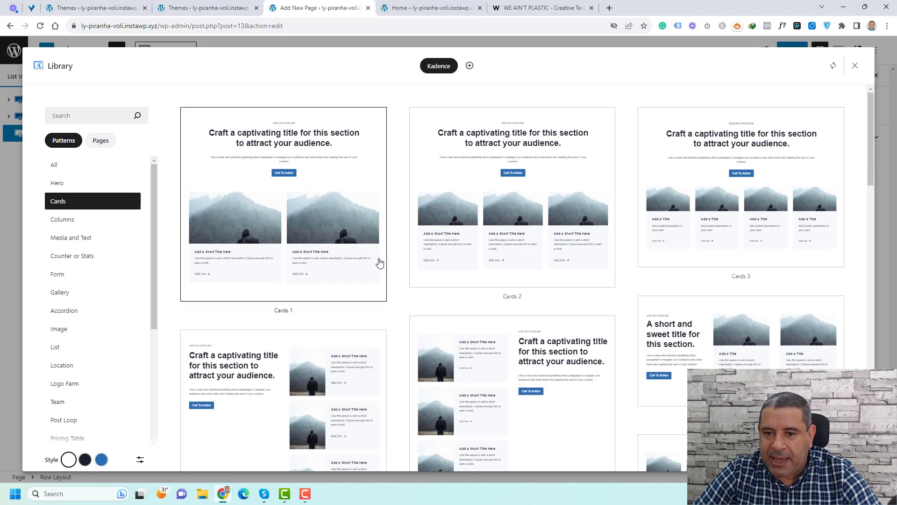
left_click(552, 146)
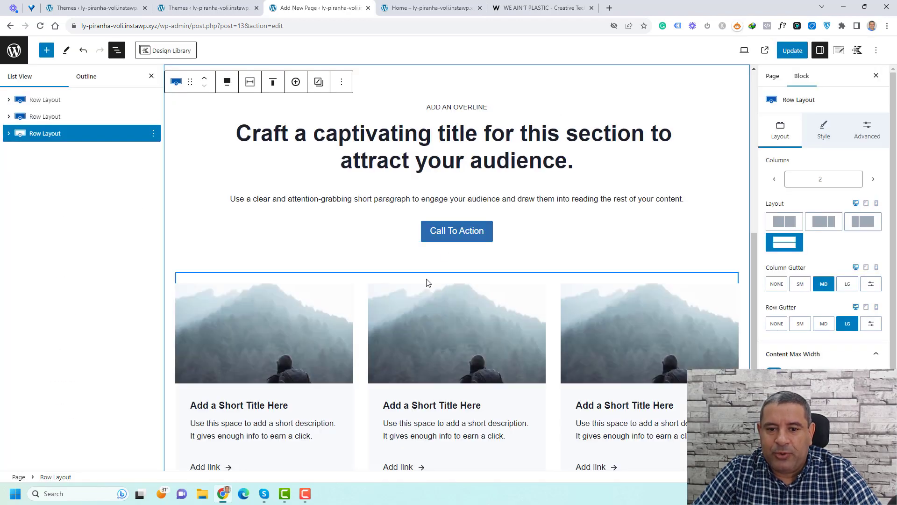
scroll(427, 282, "down", 5)
scroll(427, 282, "up", 10)
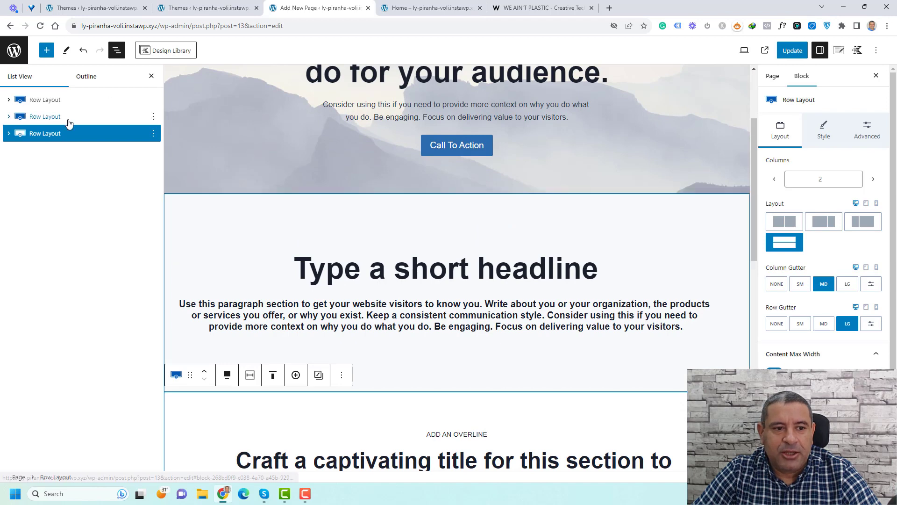
- Add an empty block after the cards' Row Layout and insert the Testimonials 15 pattern from the Design Library there
left_click(154, 135)
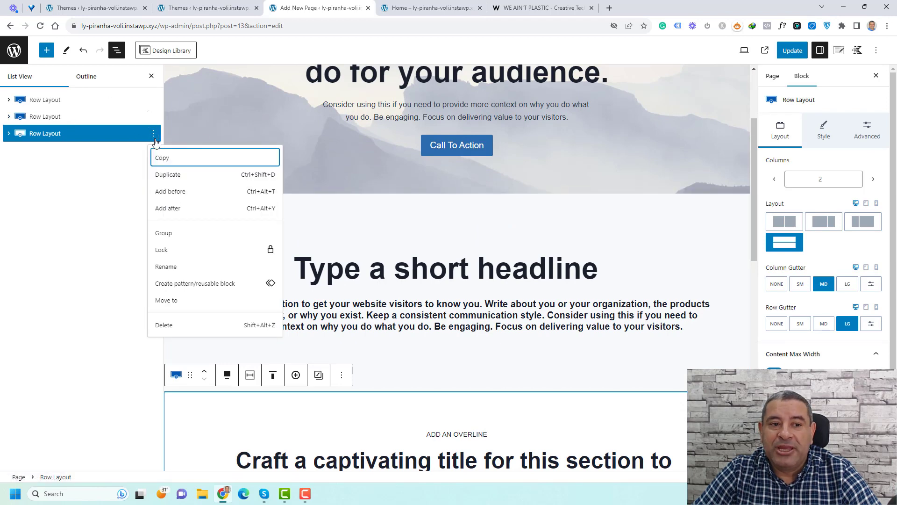
left_click(174, 209)
left_click(161, 51)
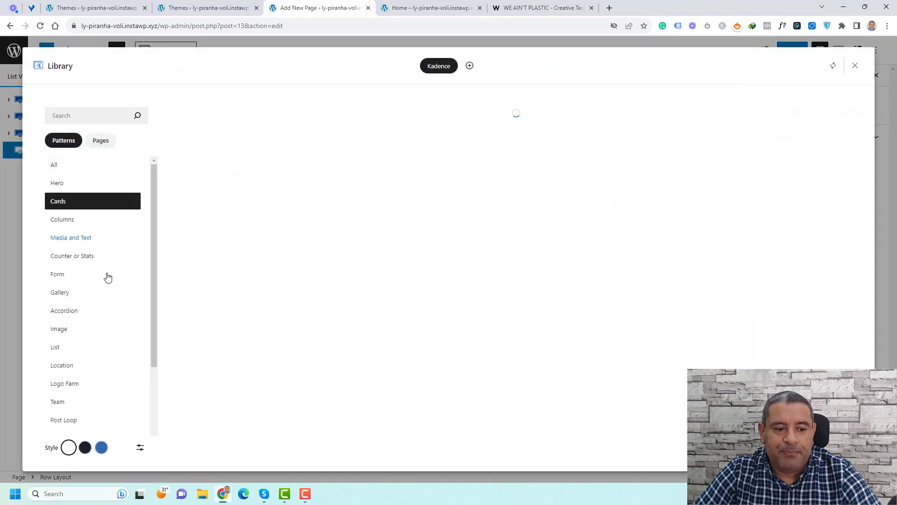
scroll(108, 278, "down", 3)
scroll(108, 278, "down", 1)
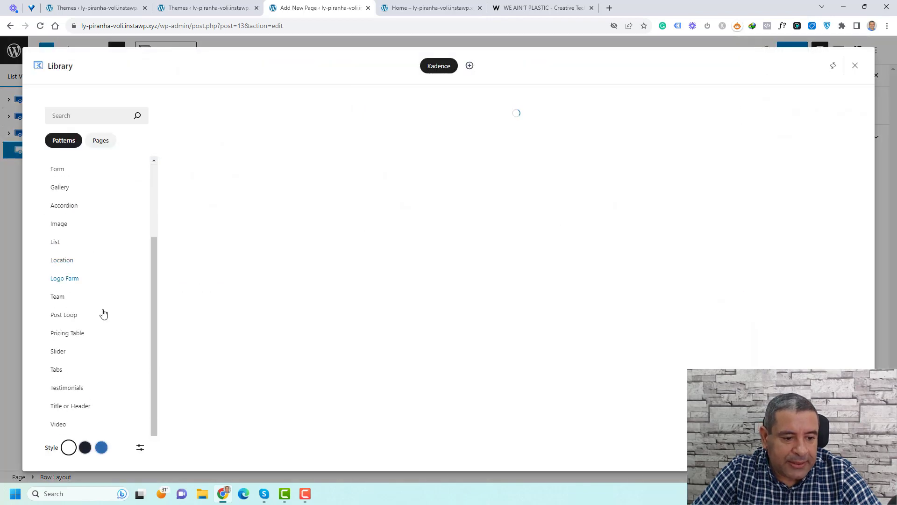
left_click(77, 394)
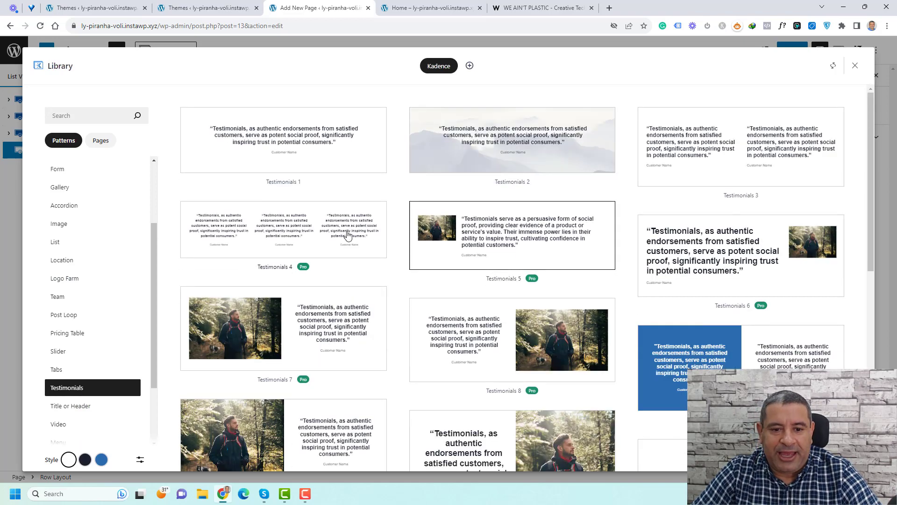
scroll(613, 245, "down", 8)
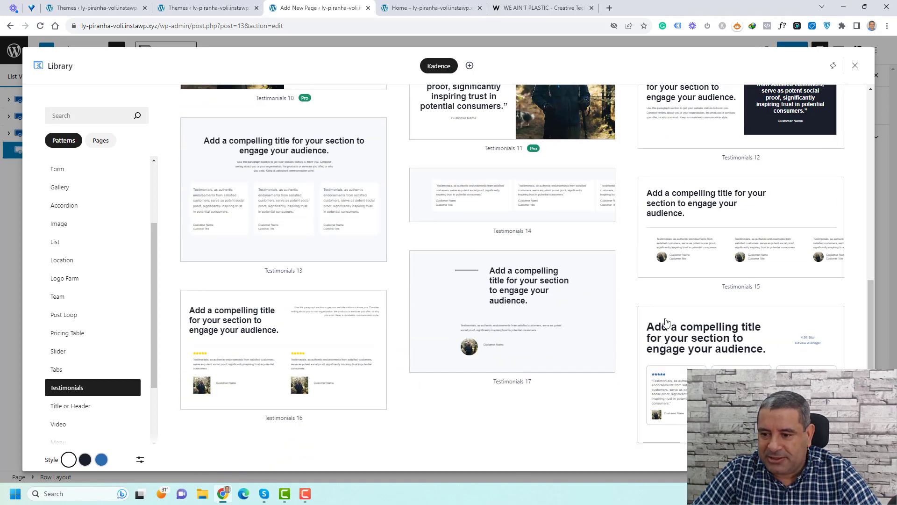
left_click(677, 209)
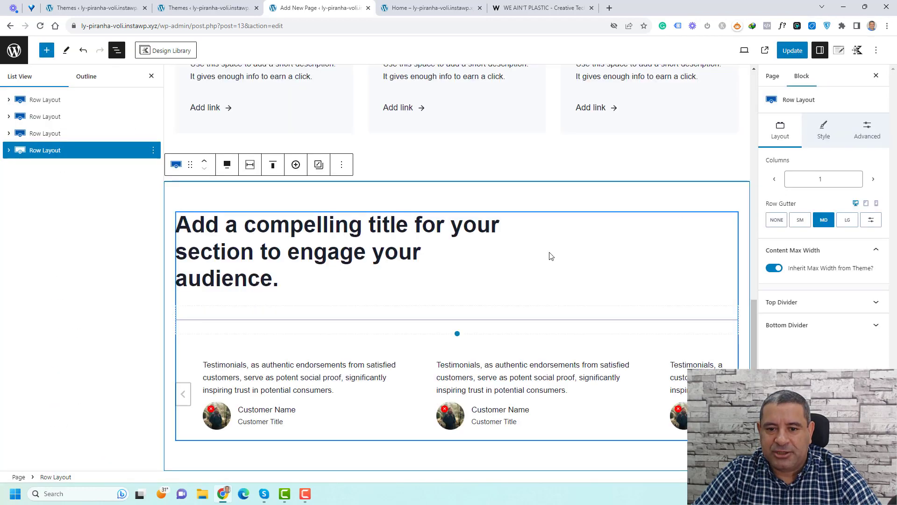
- Add an empty block after the testimonials' Row Layout and insert the Form 12 contact pattern with a map from the Form category
left_click(153, 154)
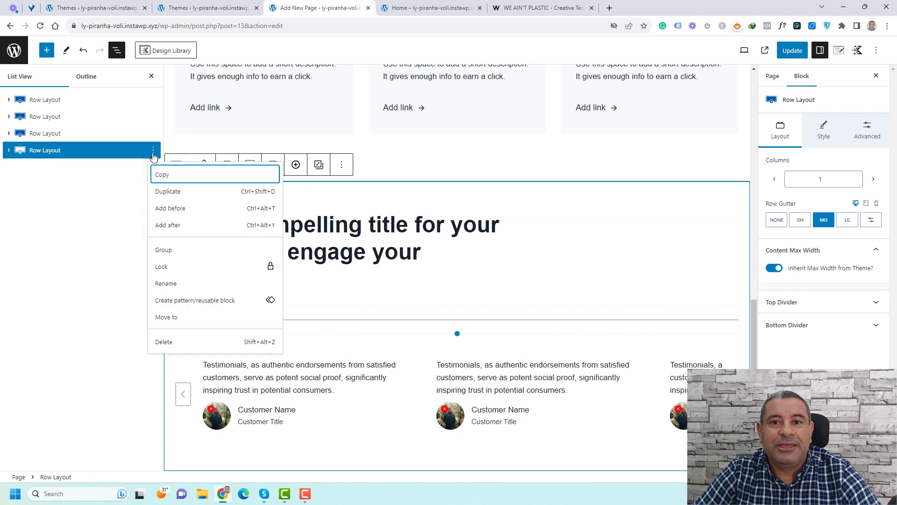
left_click(168, 225)
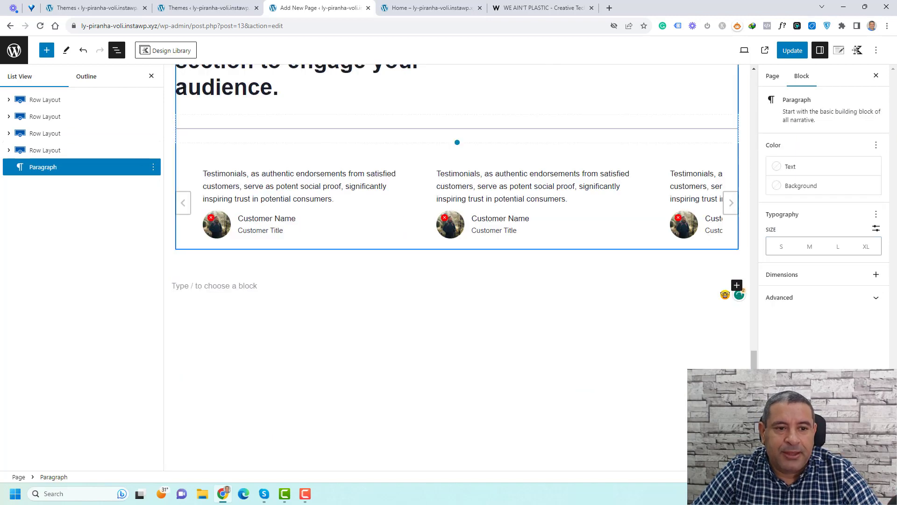
left_click(174, 51)
scroll(103, 328, "down", 3)
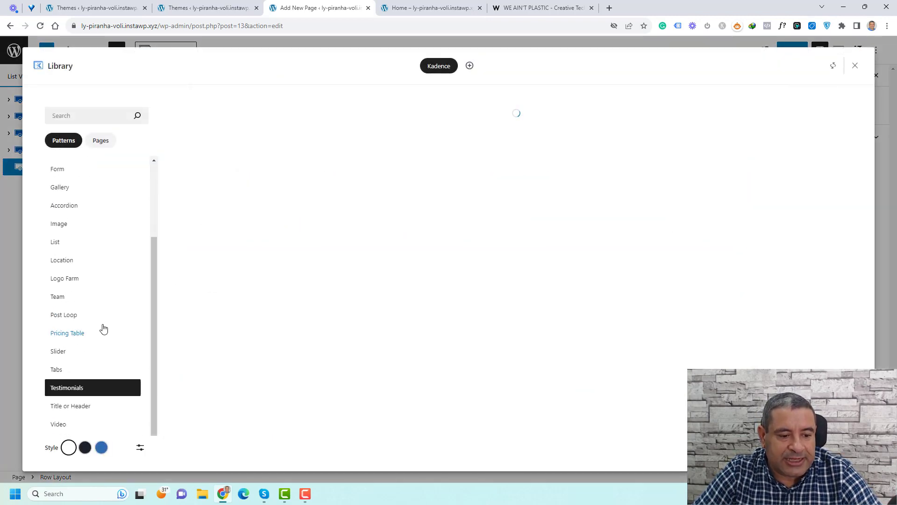
scroll(103, 328, "up", 3)
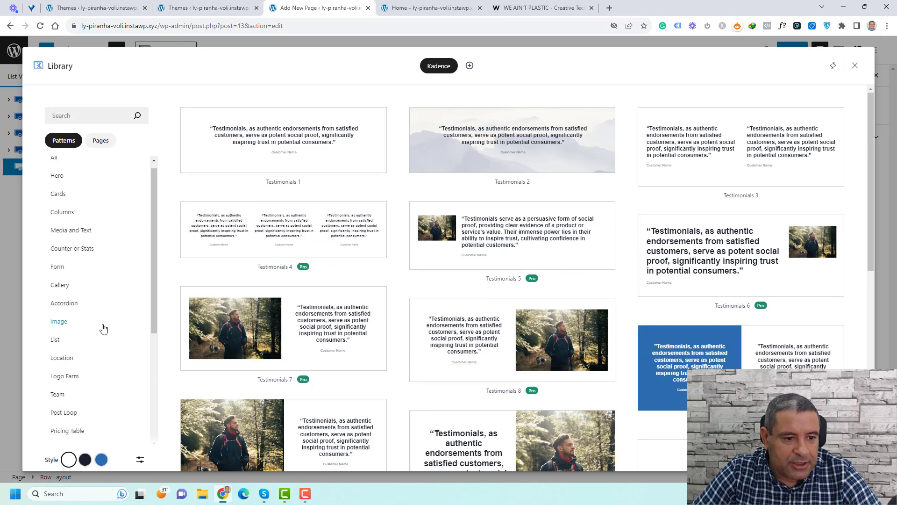
scroll(102, 290, "down", 5)
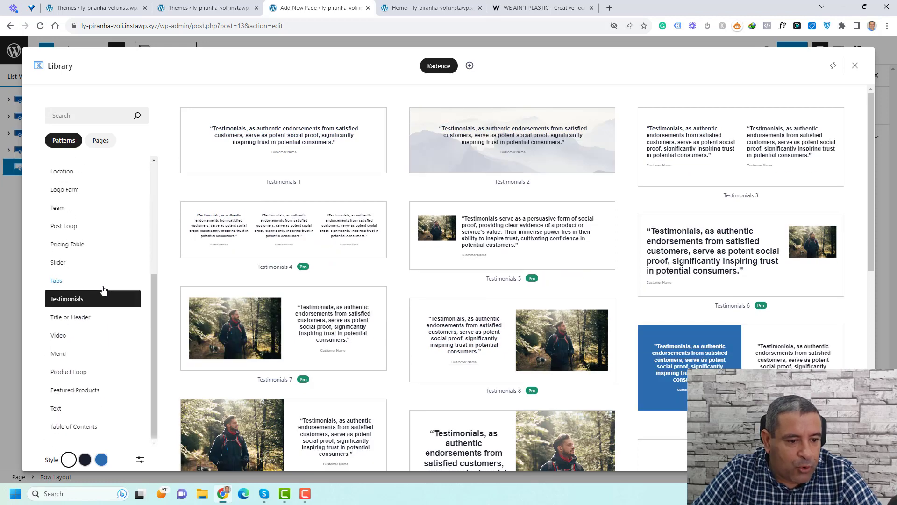
scroll(101, 290, "up", 5)
left_click(58, 274)
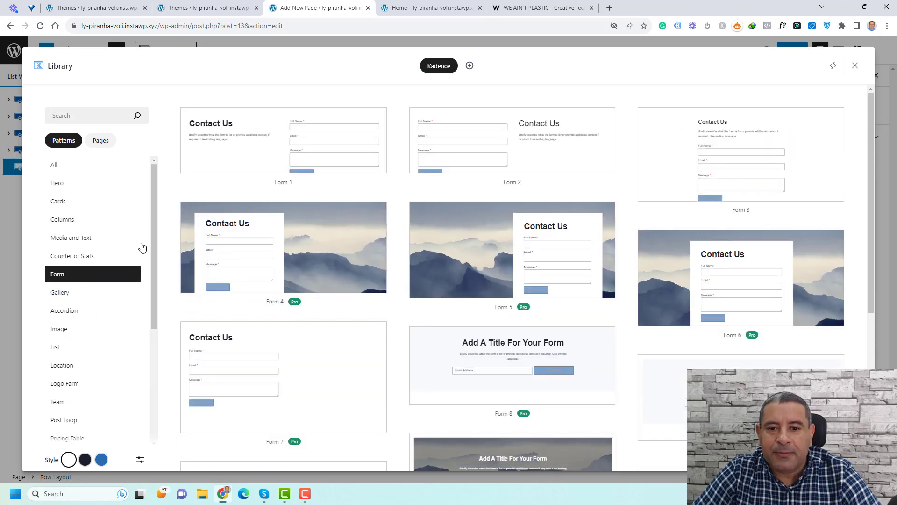
scroll(621, 220, "down", 6)
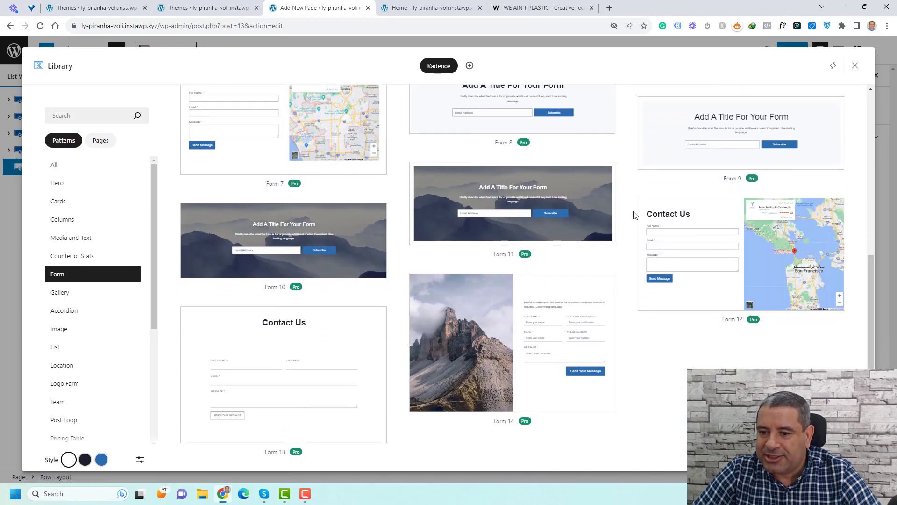
left_click(707, 214)
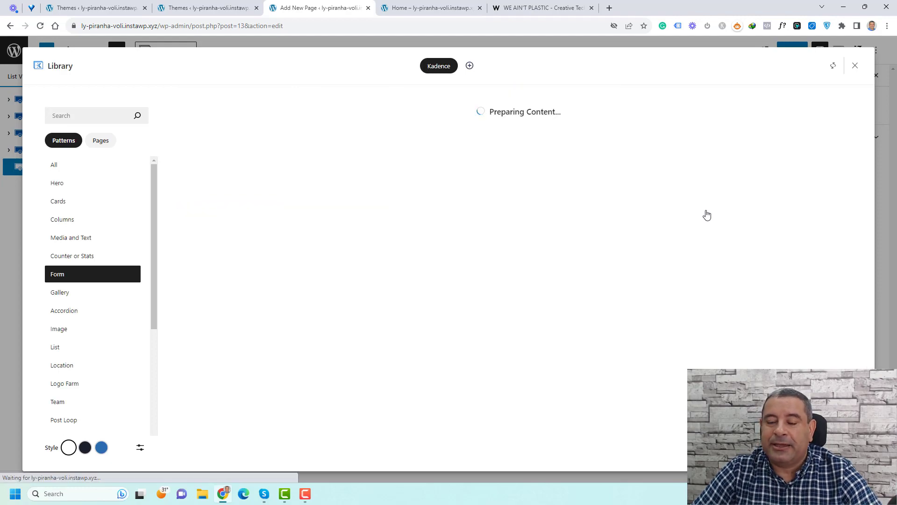
- Select the hero section's Row Layout block at the start of the Home page
scroll(578, 252, "up", 20)
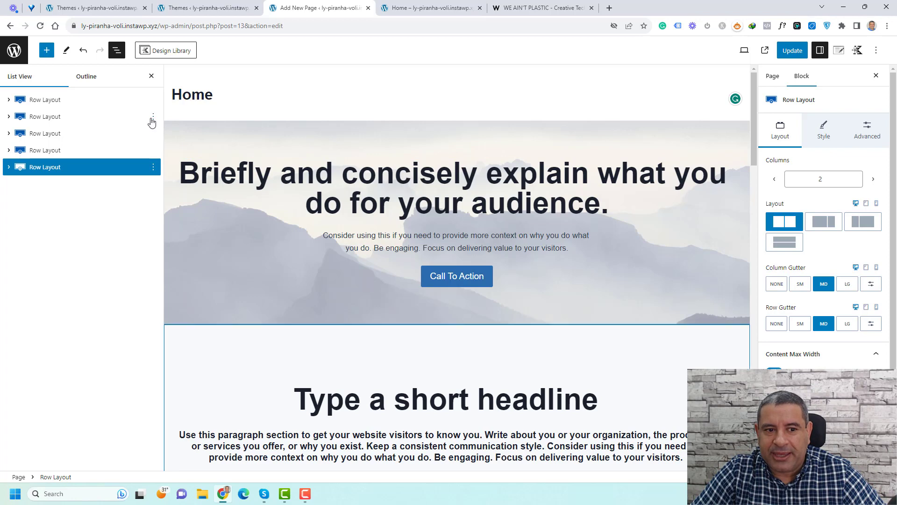
left_click(152, 116)
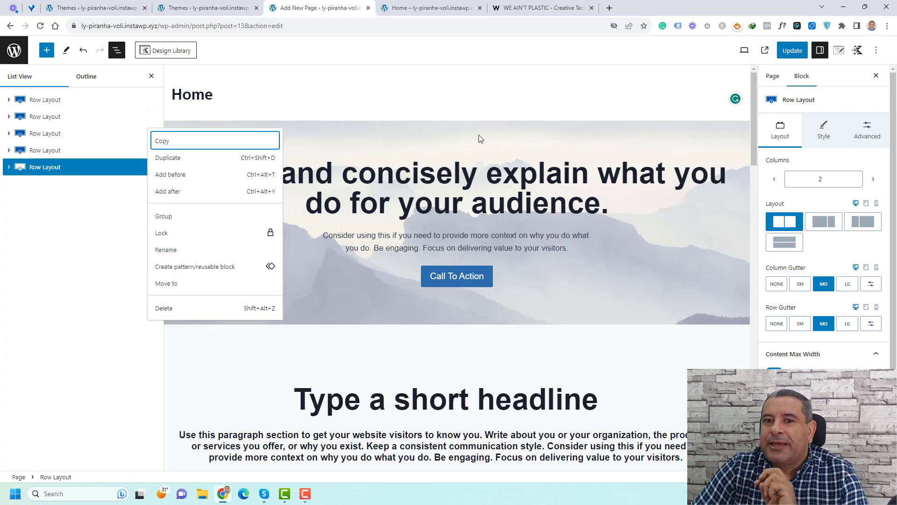
left_click(489, 127)
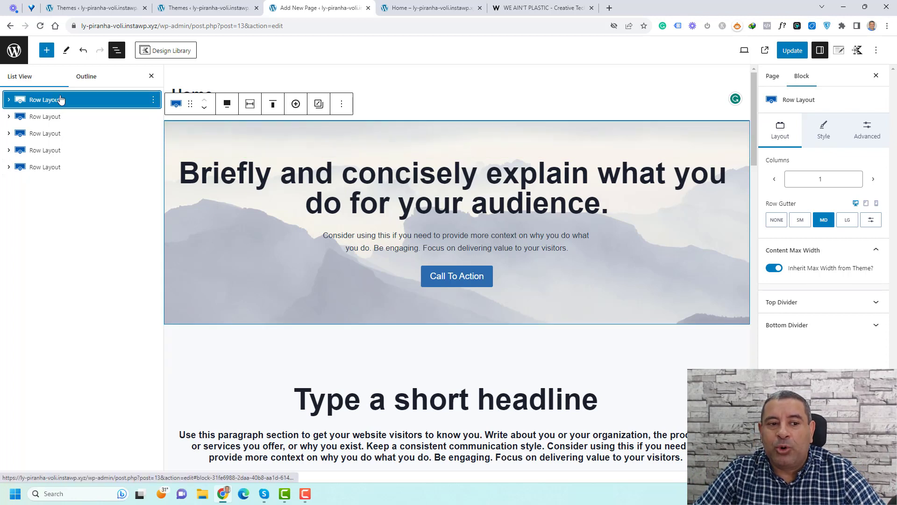
- Set the HTML anchor of the hero section's Row Layout to "hero"
left_click(869, 137)
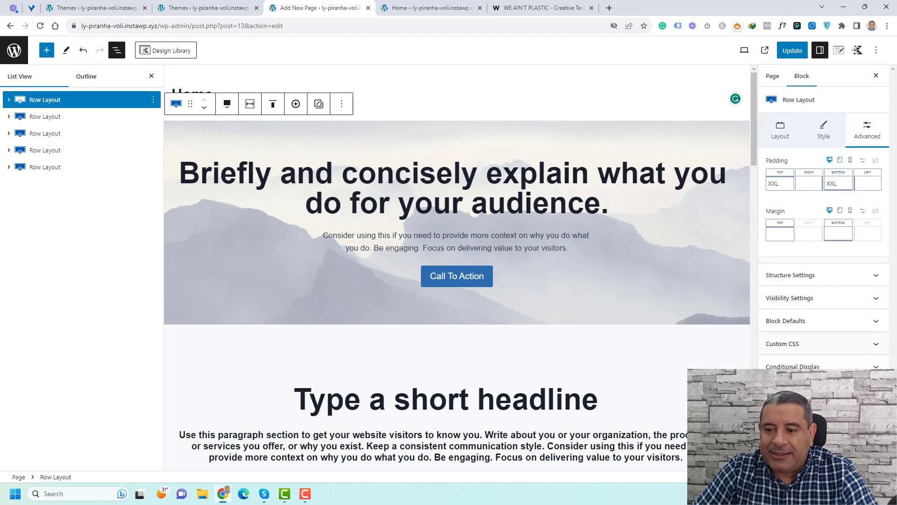
left_click(832, 387)
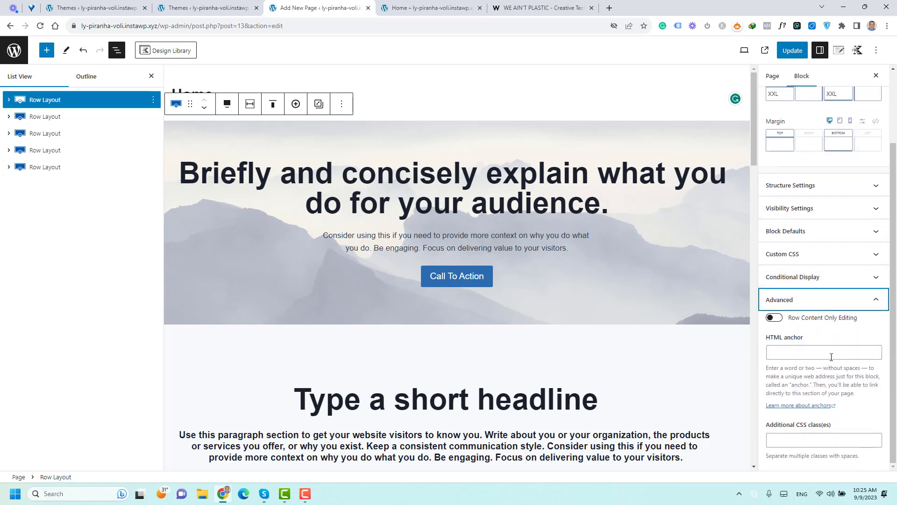
left_click(832, 353)
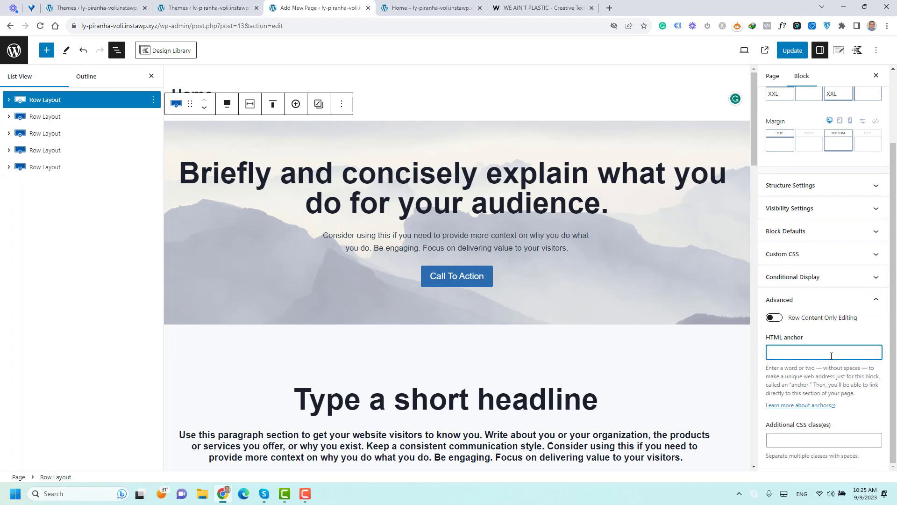
type("hero")
- Give the short headline section's Row Layout the HTML anchor "about"
left_click(121, 123)
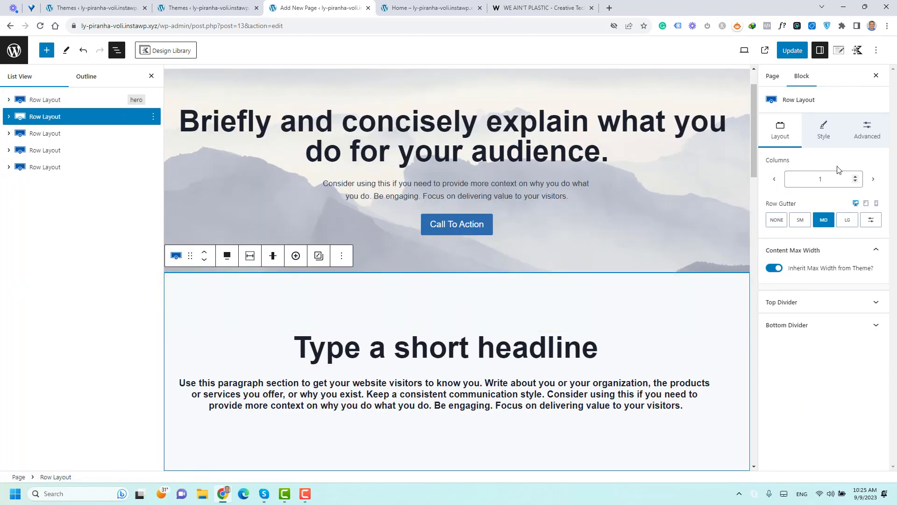
left_click(866, 130)
scroll(821, 365, "down", 4)
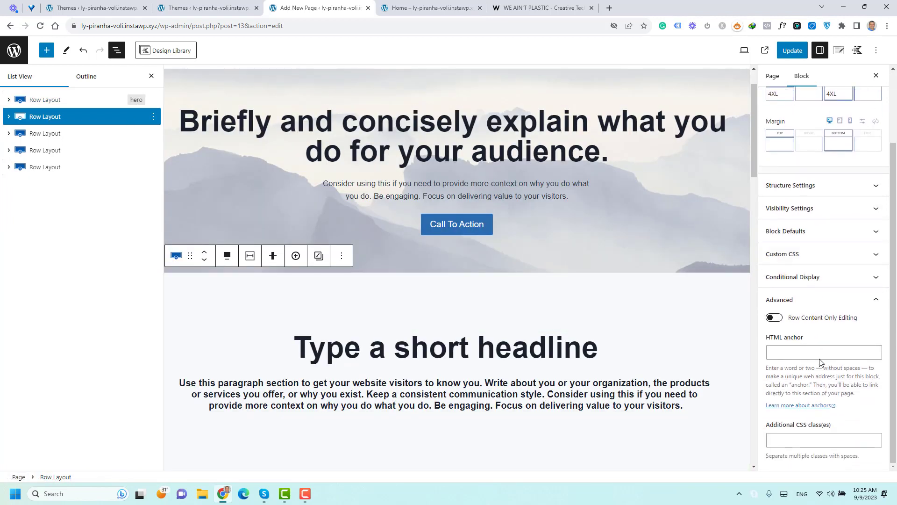
left_click(821, 356)
type("about")
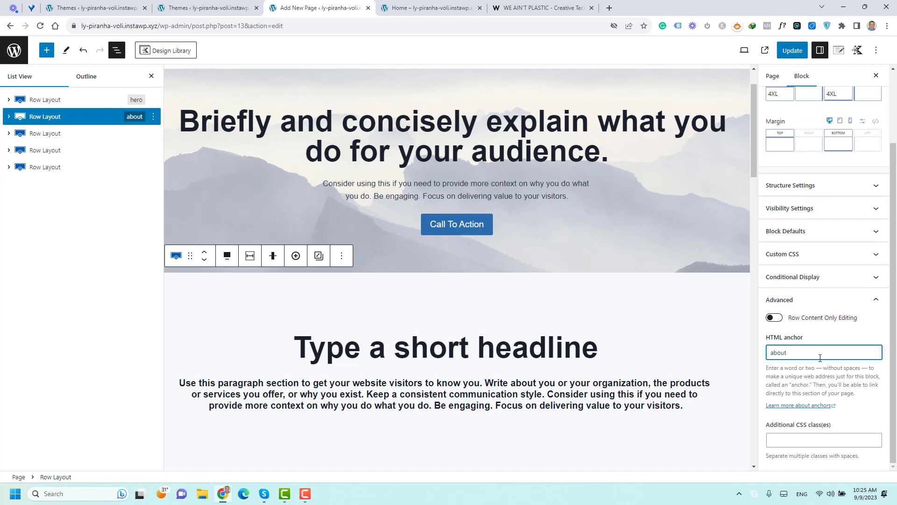
- Give the cards section's Row Layout the HTML anchor "services"
left_click(58, 136)
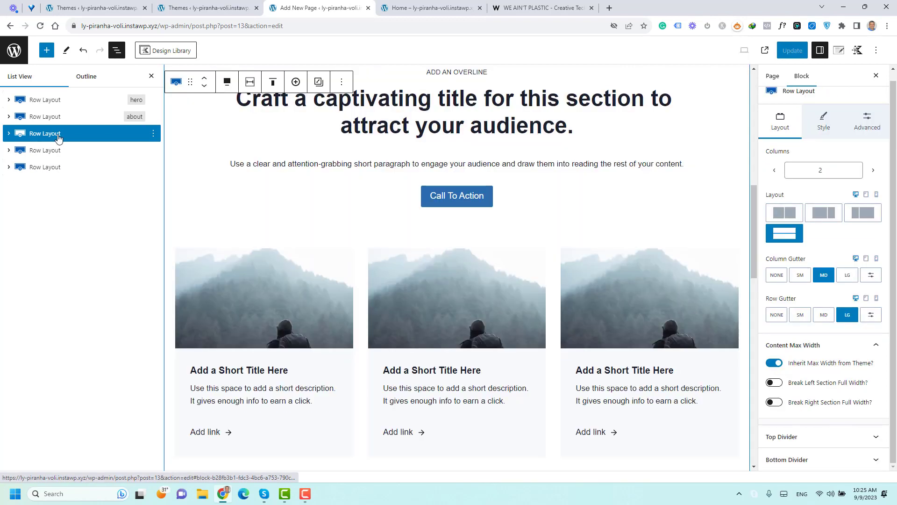
left_click(867, 122)
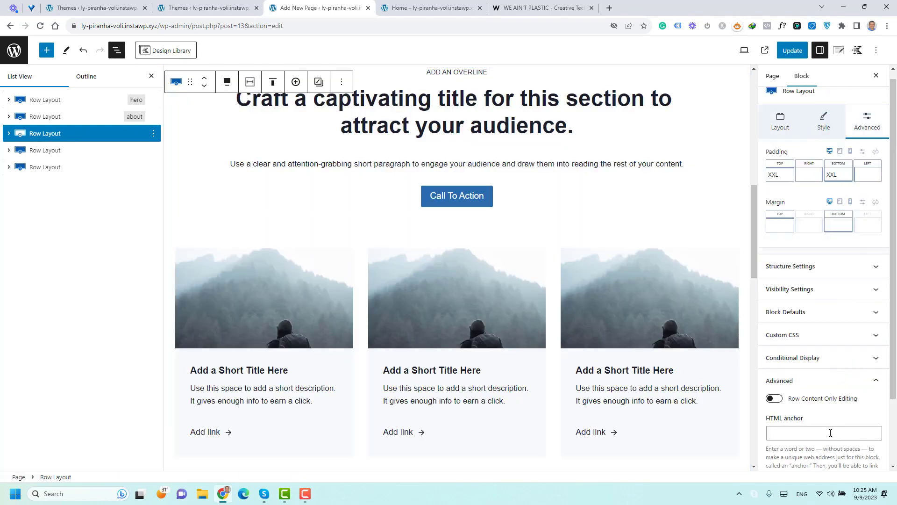
left_click(831, 433)
type("service")
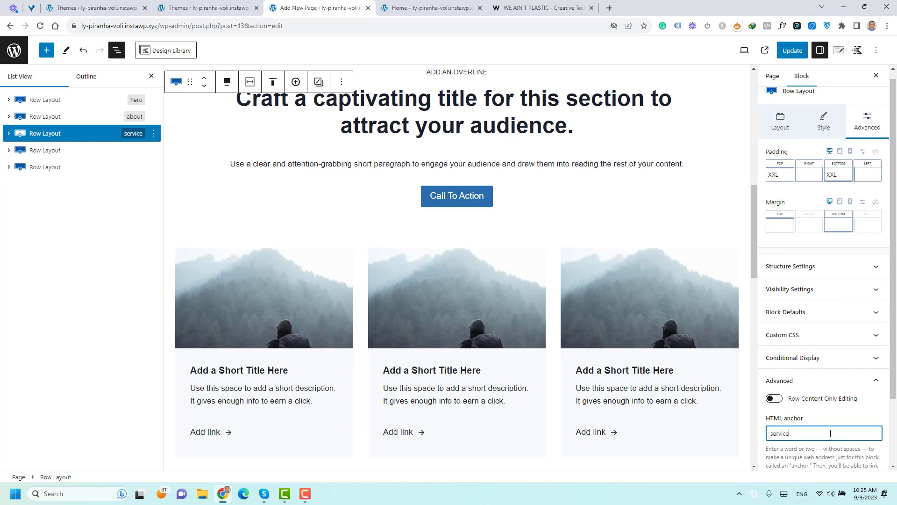
type("s")
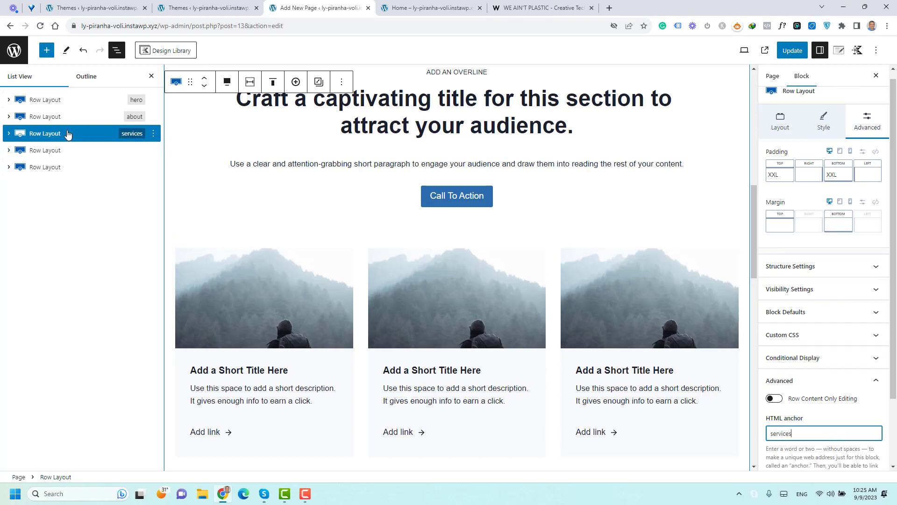
- Give the testimonials section's Row Layout the HTML anchor "testimonials"
left_click(65, 148)
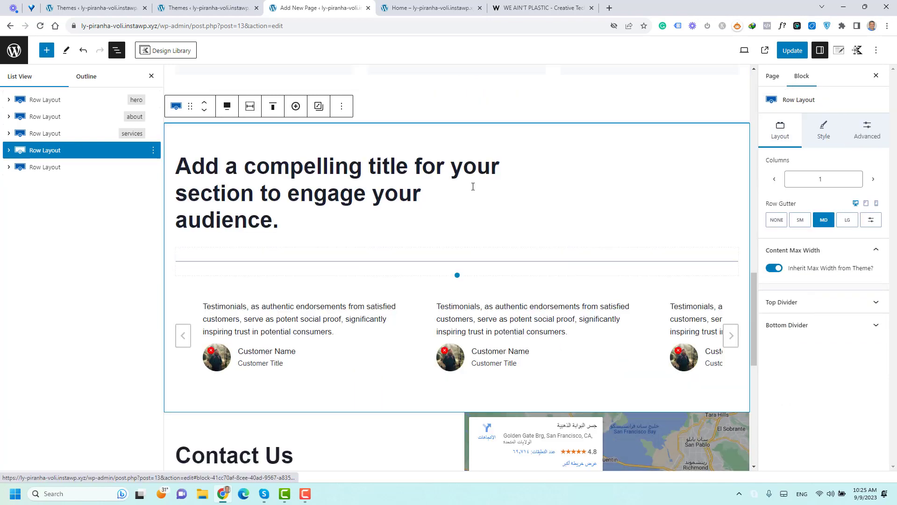
left_click(868, 135)
left_click(805, 440)
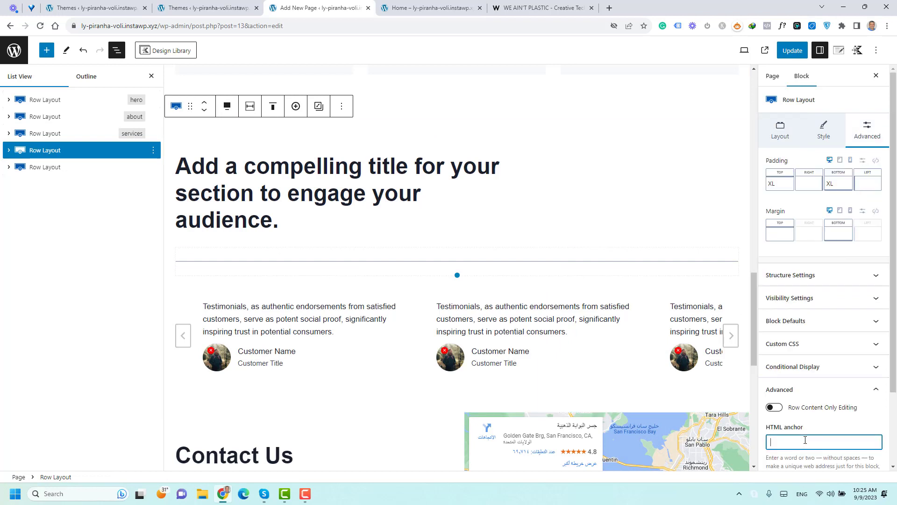
type("testi")
key("BackSpace")
type("timonials")
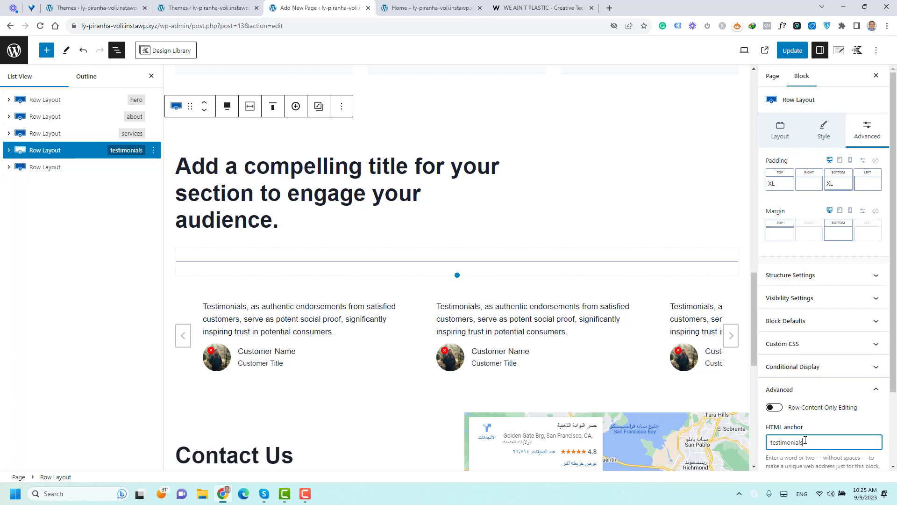
- Give the contact form's Row Layout the HTML anchor "conatct" and update the page
left_click(45, 171)
left_click(859, 136)
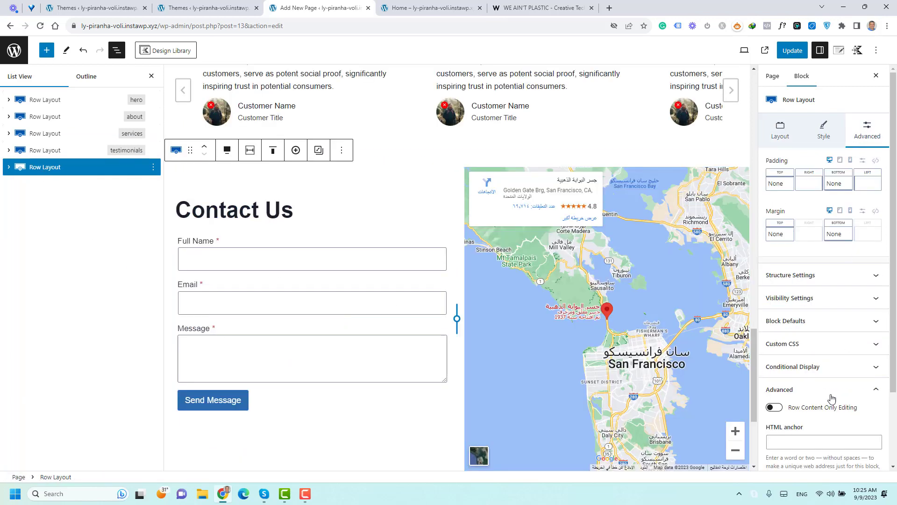
left_click(811, 436)
type("conatct")
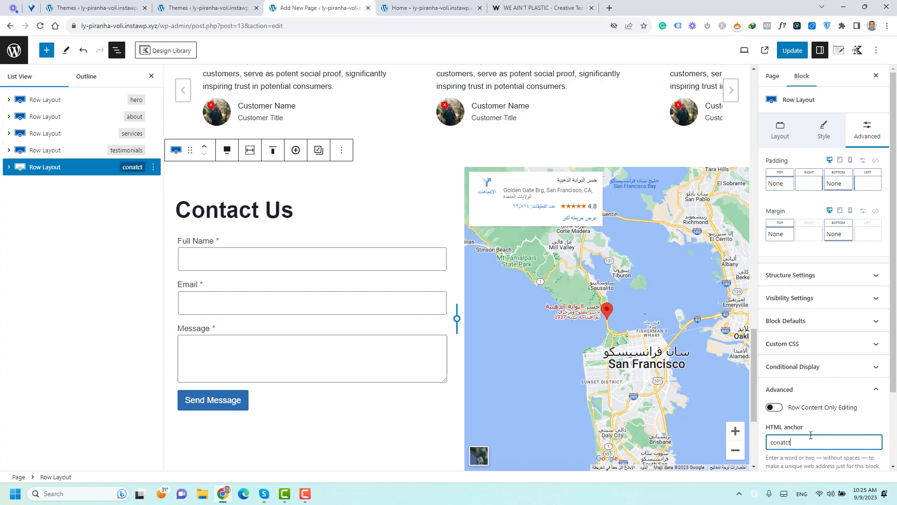
left_click(791, 51)
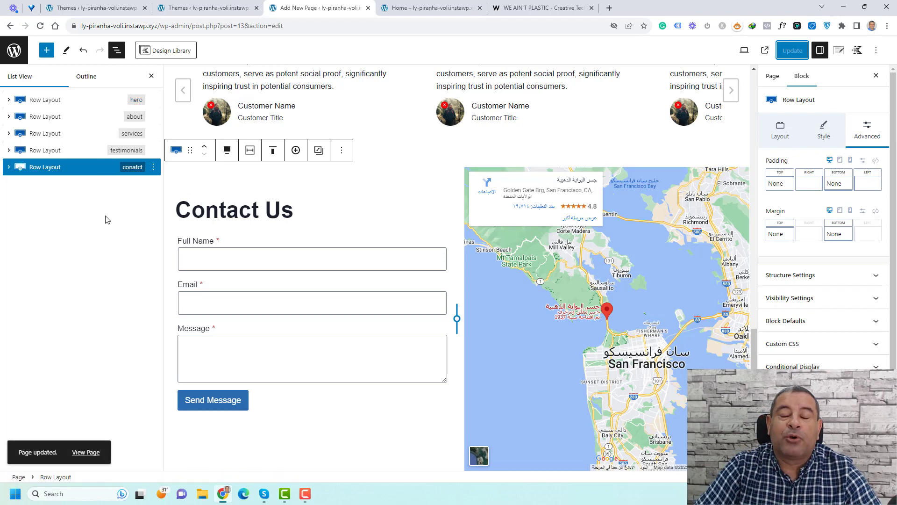
- Open the published Home page in a new tab and review all its sections from hero to contact form
right_click(91, 453)
left_click(114, 322)
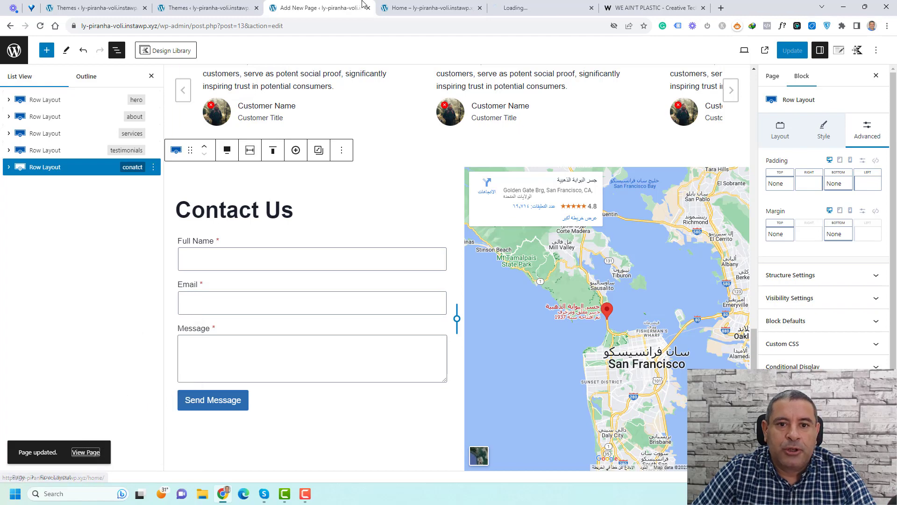
left_click(554, 5)
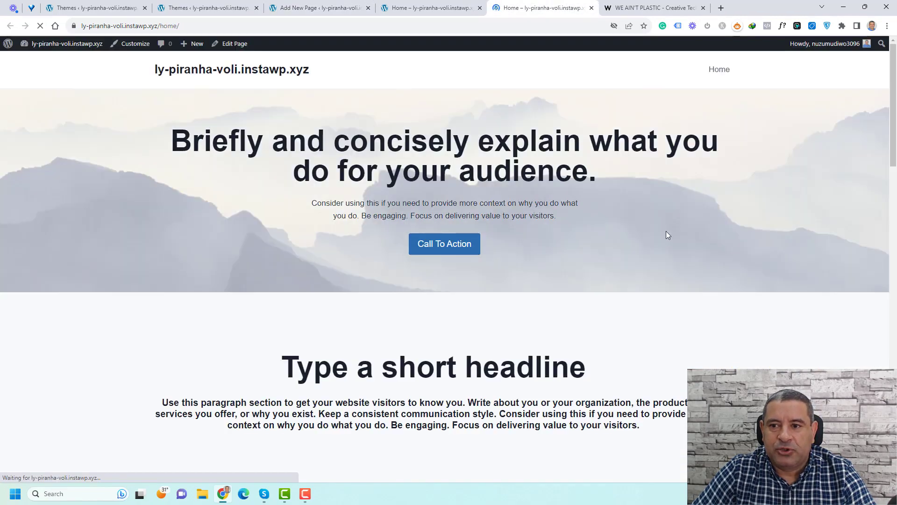
scroll(667, 233, "down", 5)
scroll(667, 233, "down", 7)
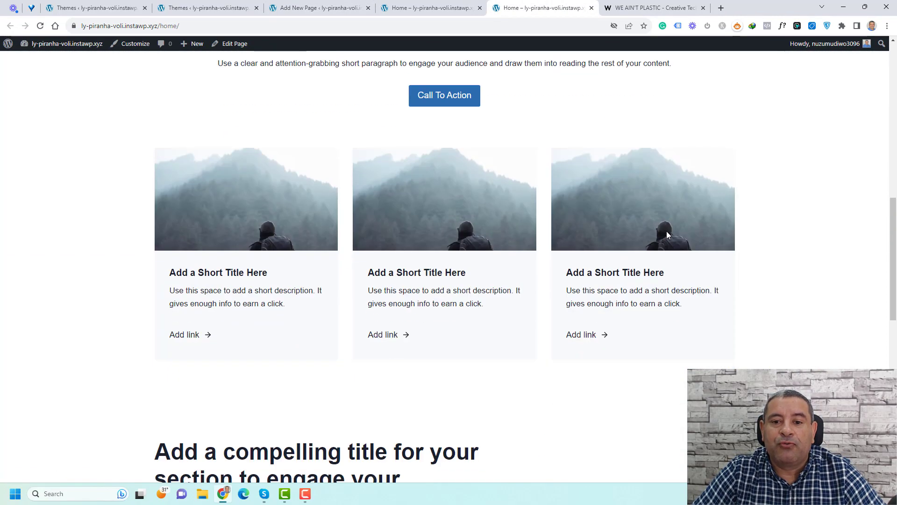
scroll(667, 234, "down", 10)
scroll(667, 234, "up", 6)
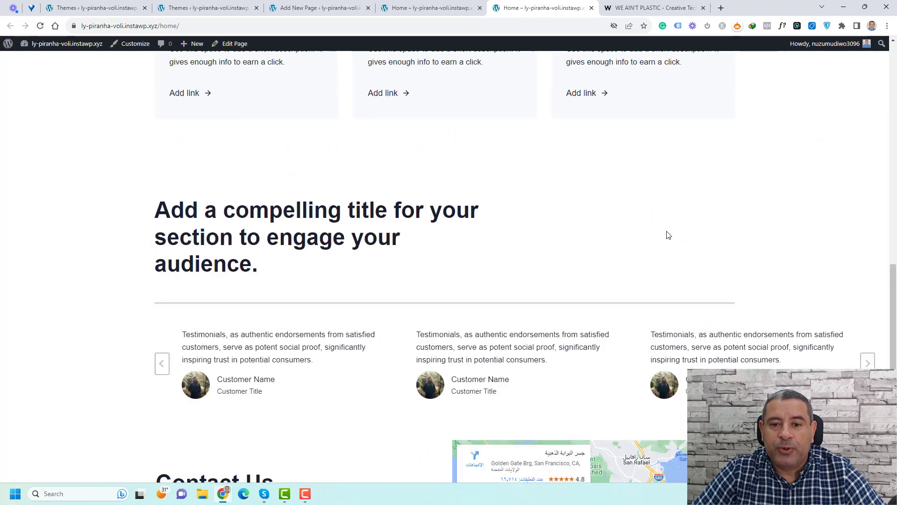
scroll(668, 236, "up", 15)
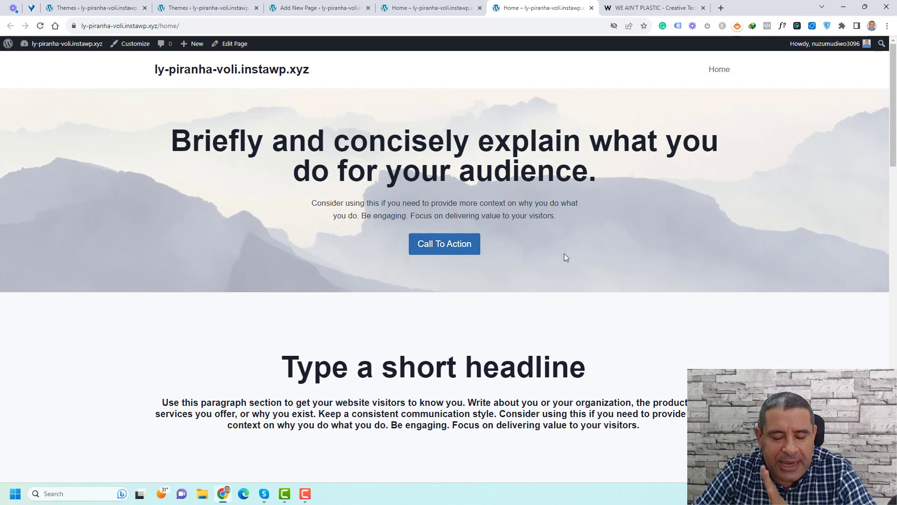
- Return to the Home page editor and examine the hero Row Layout's layout, style and advanced settings
left_click(323, 5)
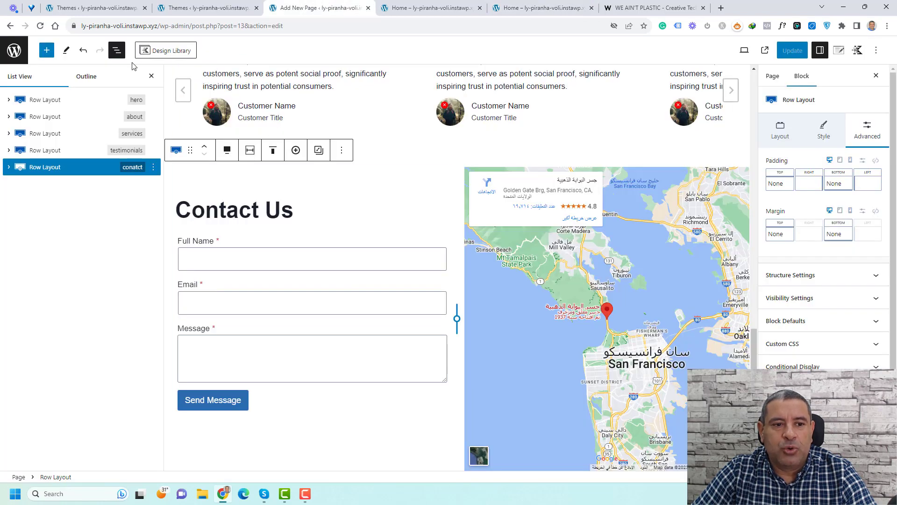
left_click(117, 103)
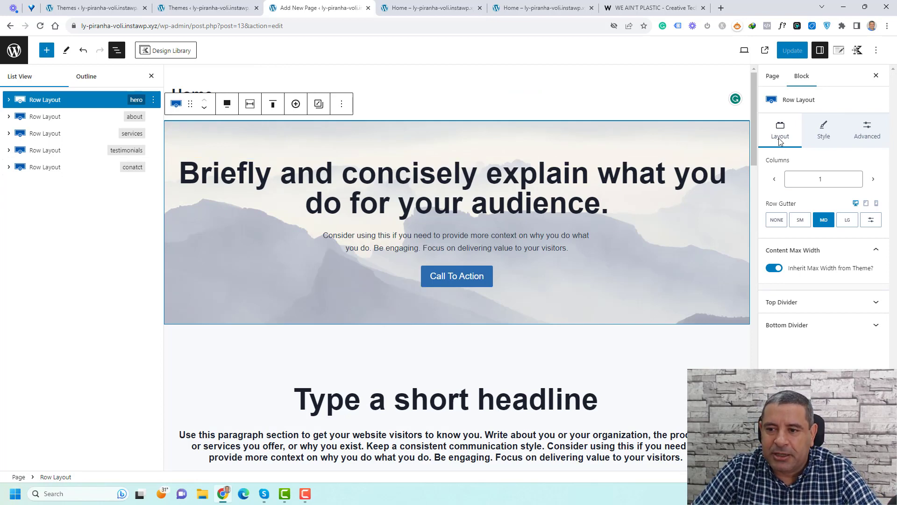
left_click(823, 131)
left_click(867, 131)
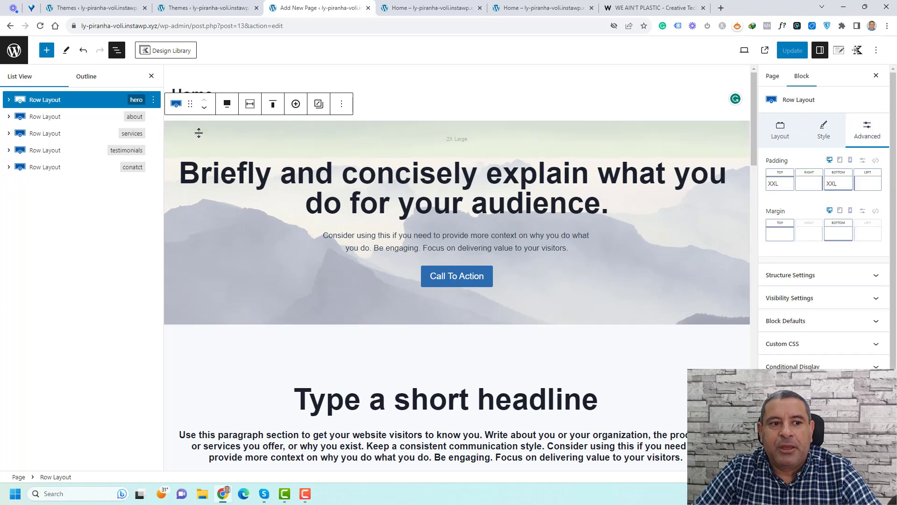
- Expand the hero Row Layout and its Section, and inspect the heading, text and Buttons (Adv) blocks inside
left_click(9, 101)
left_click(43, 120)
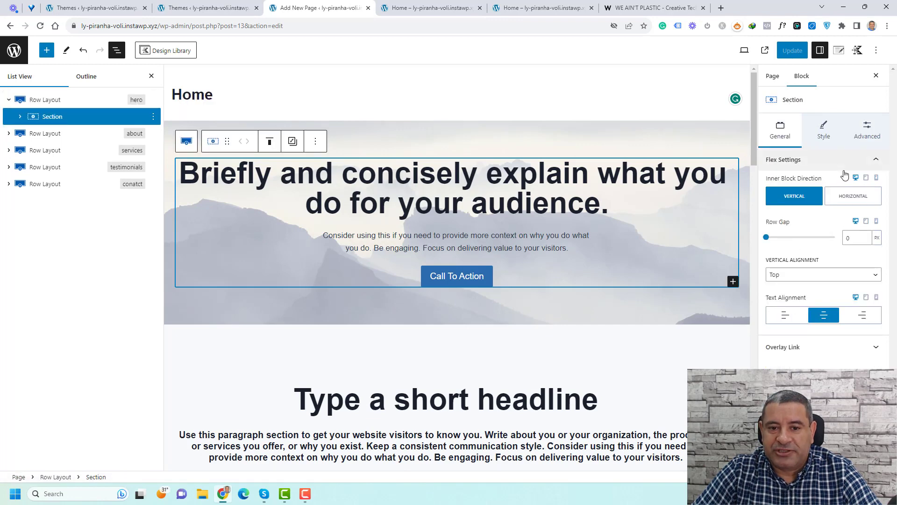
left_click(19, 117)
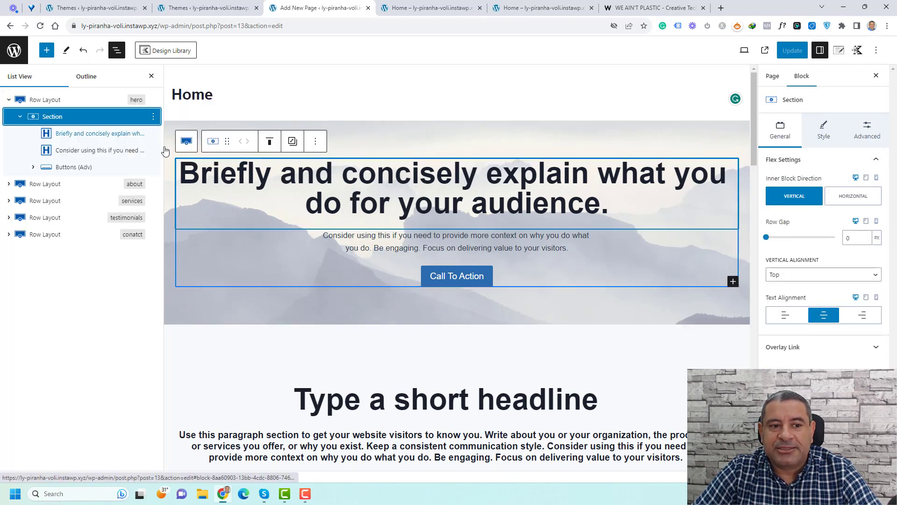
left_click(99, 135)
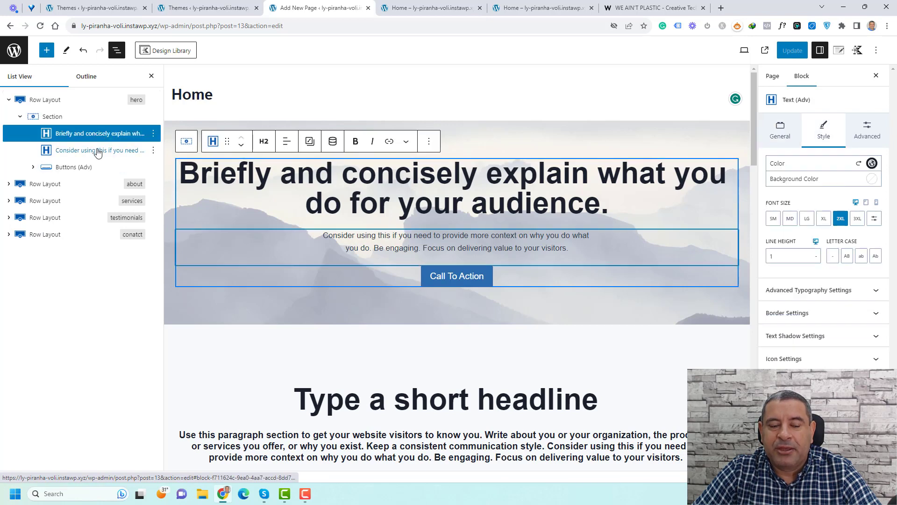
left_click(96, 150)
left_click(88, 168)
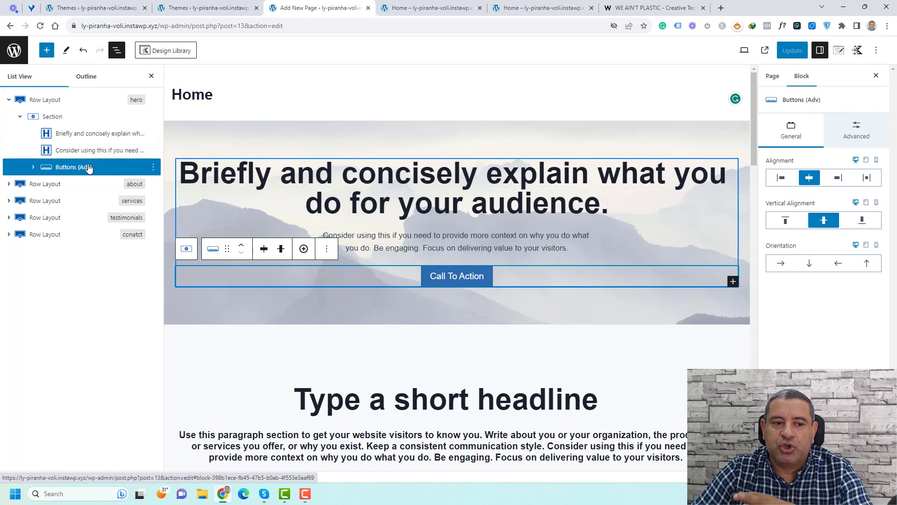
- Replace the hero section's main heading text with "You can can change the text easily"
double_click(390, 178)
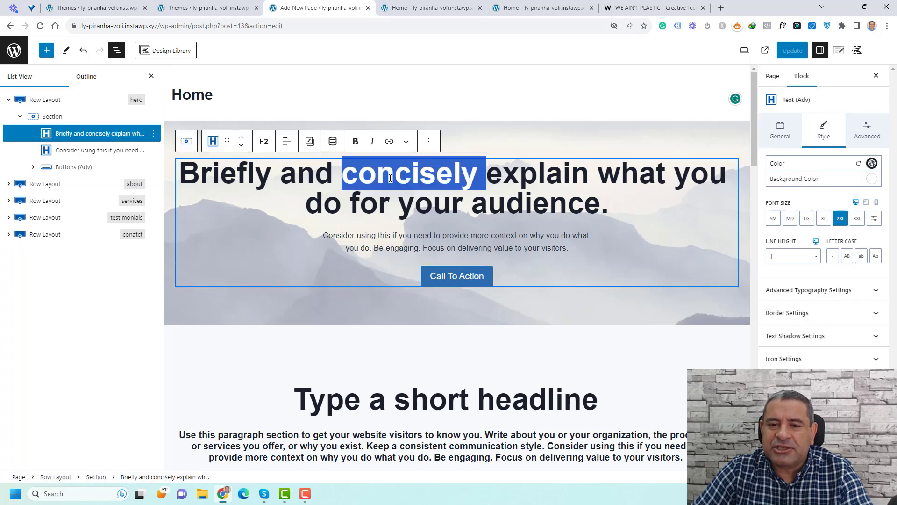
left_click(390, 178)
key("ctrl+a")
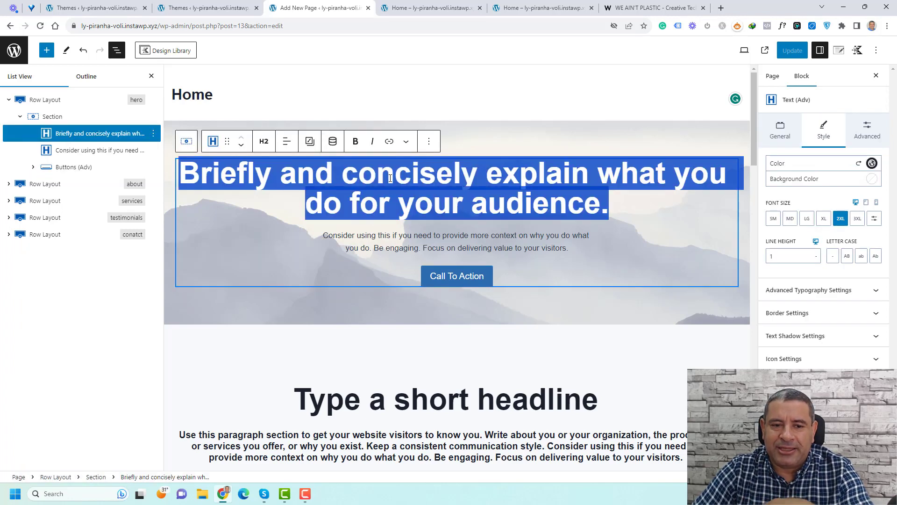
type("You can c")
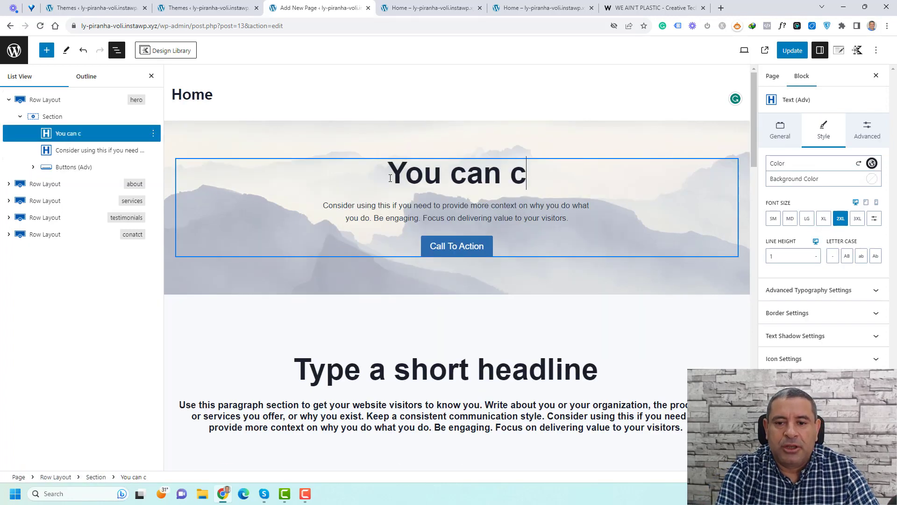
type("an cang")
key("BackSpace")
key("BackSpace")
key("BackSpace")
key("BackSpace")
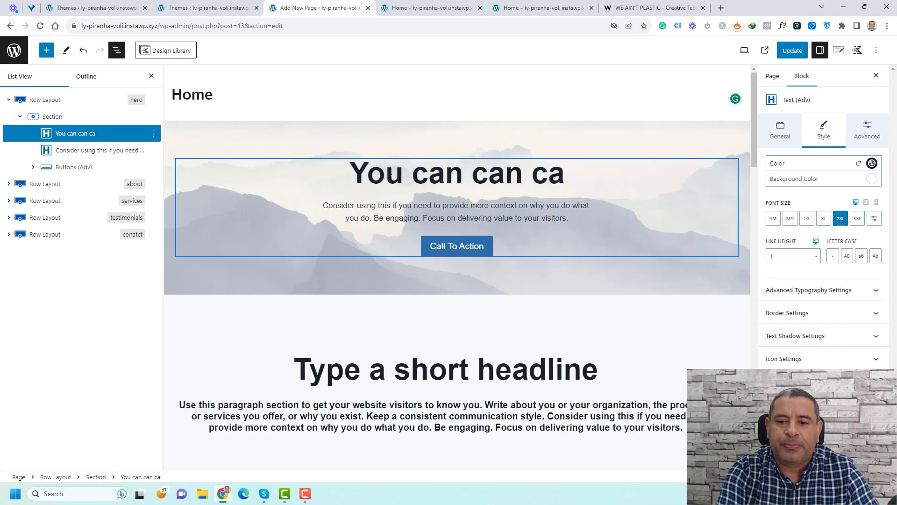
type("chang")
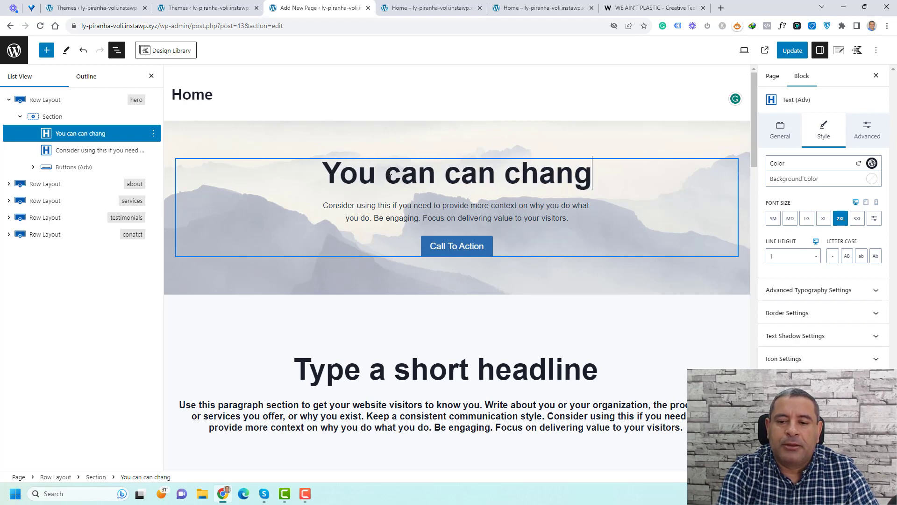
type("e the test")
key("BackSpace")
key("BackSpace")
type("x")
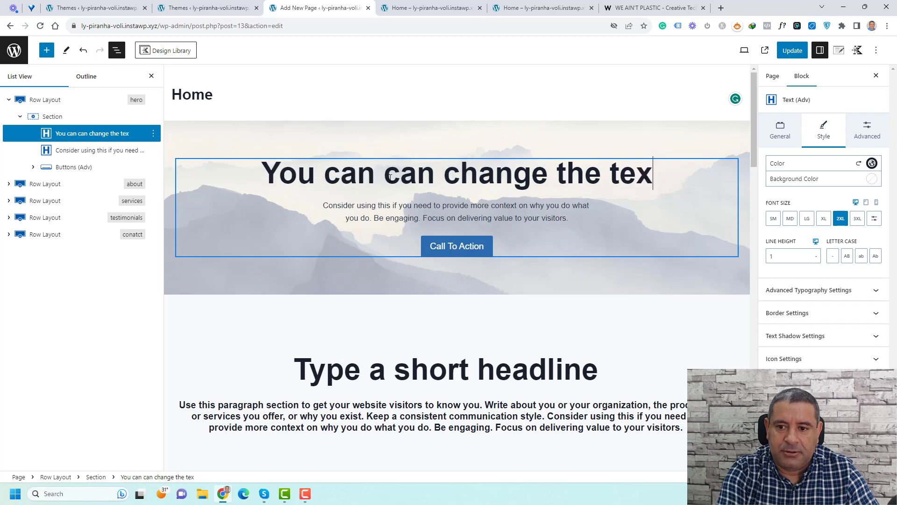
type("t easily")
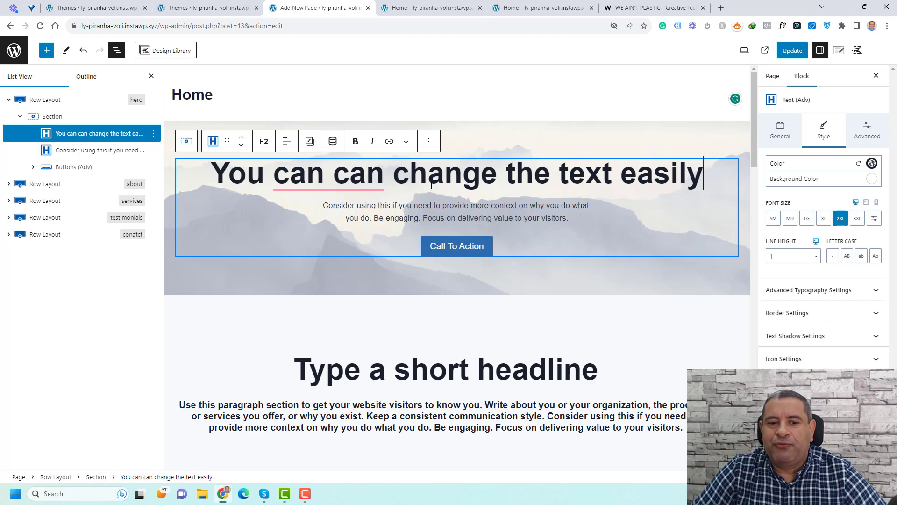
- Delete the repeated word "can" from the hero heading so it reads "You can change the text easily"
mouse_move(323, 187)
left_click(310, 203)
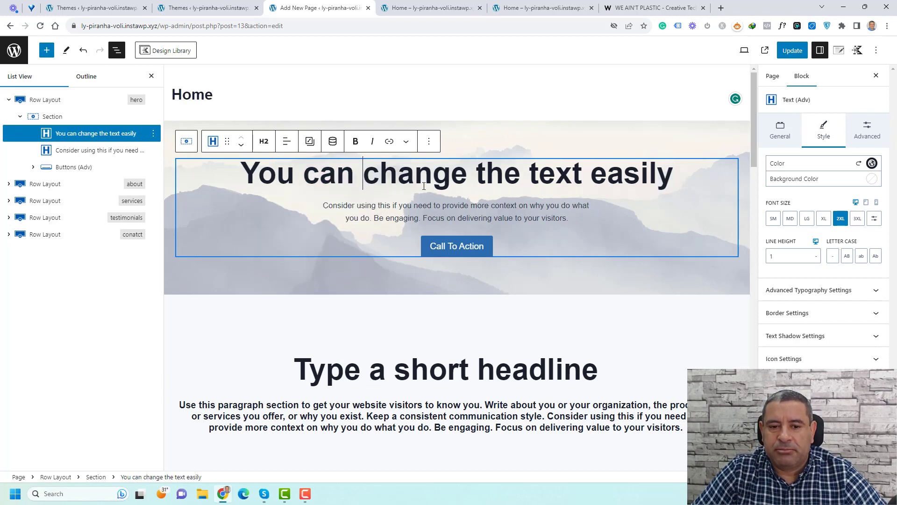
- Inspect the settings of the hero's paragraph, Call To Action button and Buttons (Adv) block
left_click(510, 207)
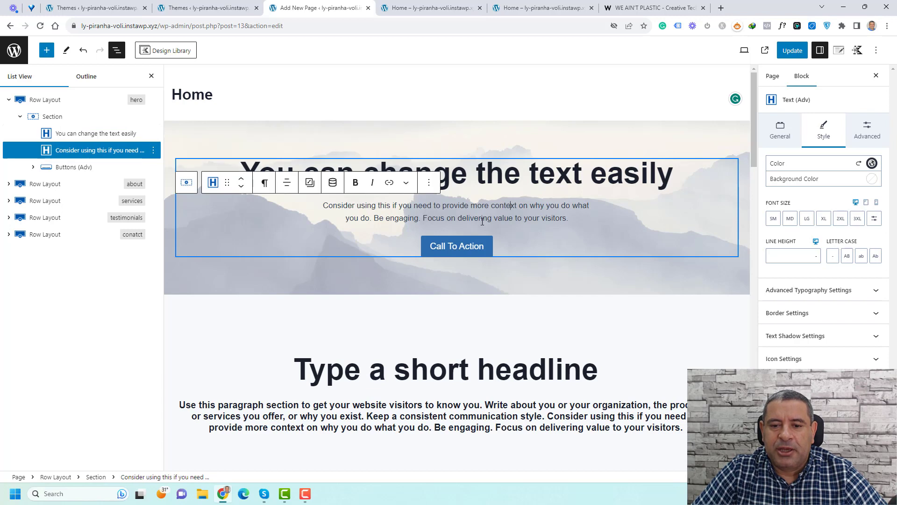
left_click(467, 254)
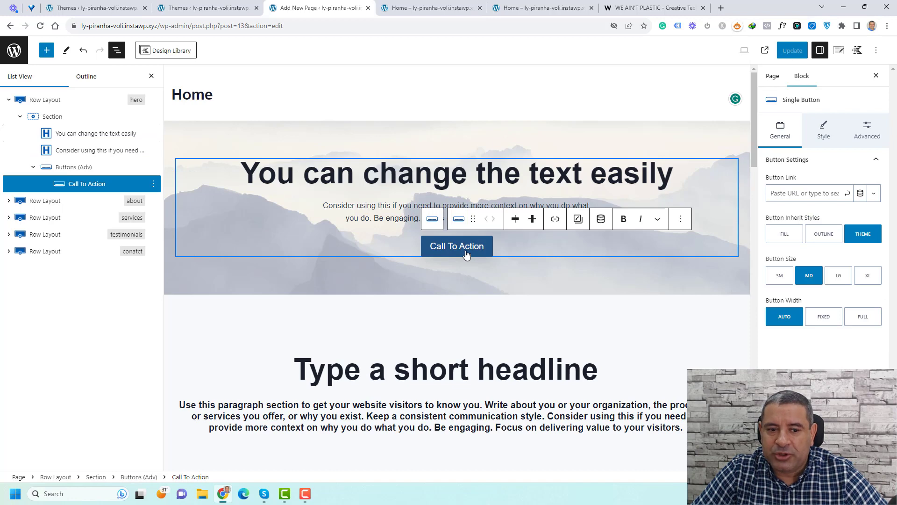
left_click(94, 169)
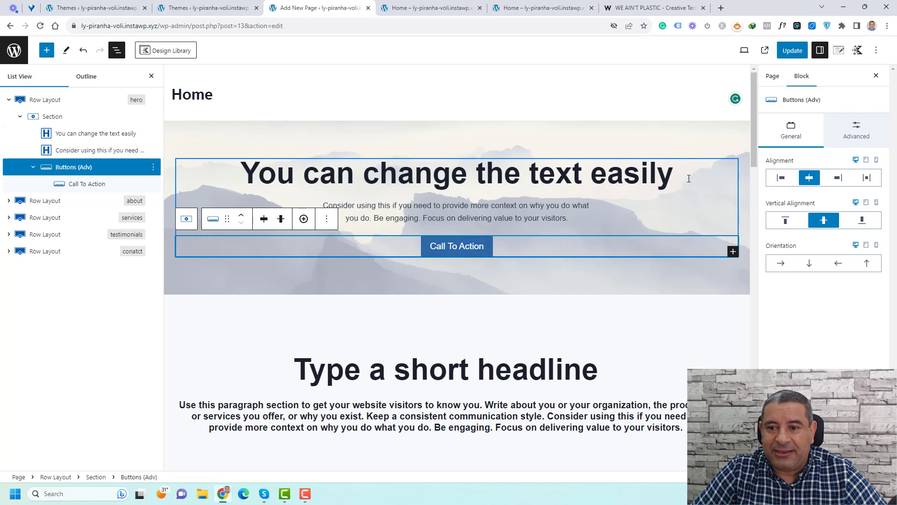
- Set the hero Call To Action button's normal text color to the palette's "White or offwhite"
left_click(78, 185)
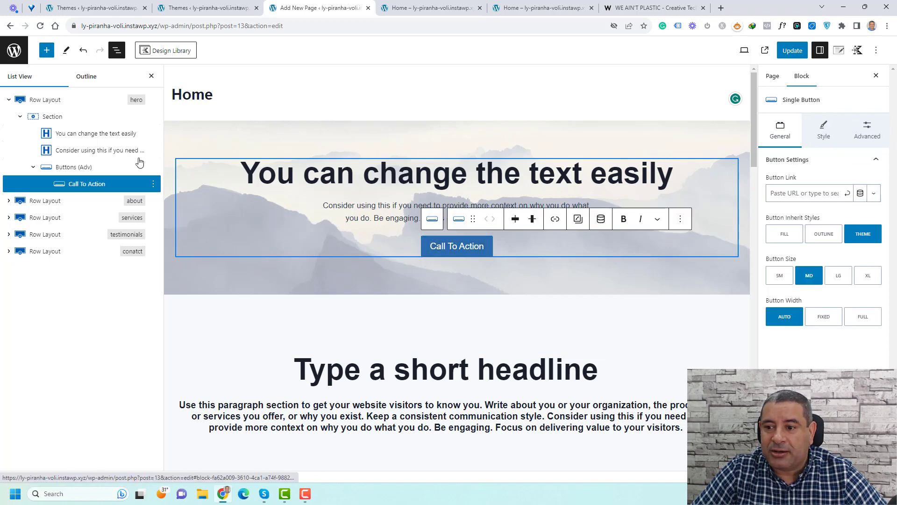
left_click(826, 133)
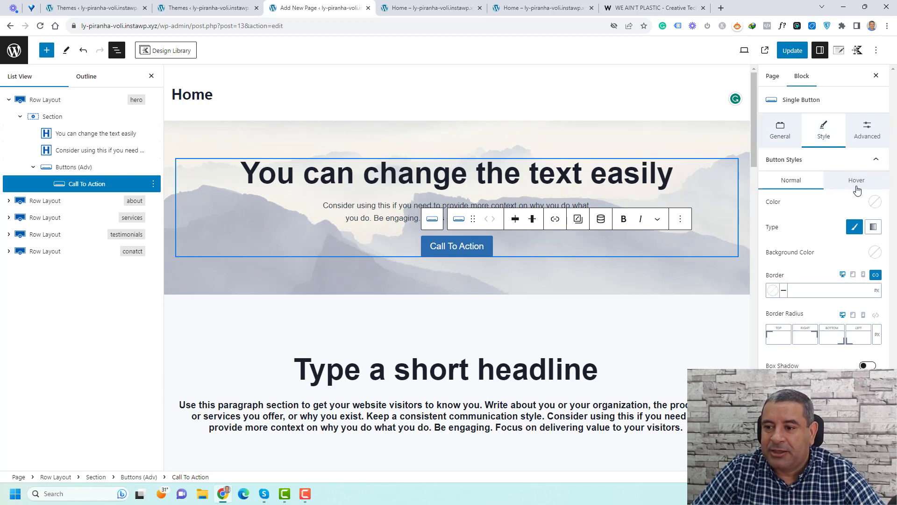
left_click(872, 207)
left_click(774, 182)
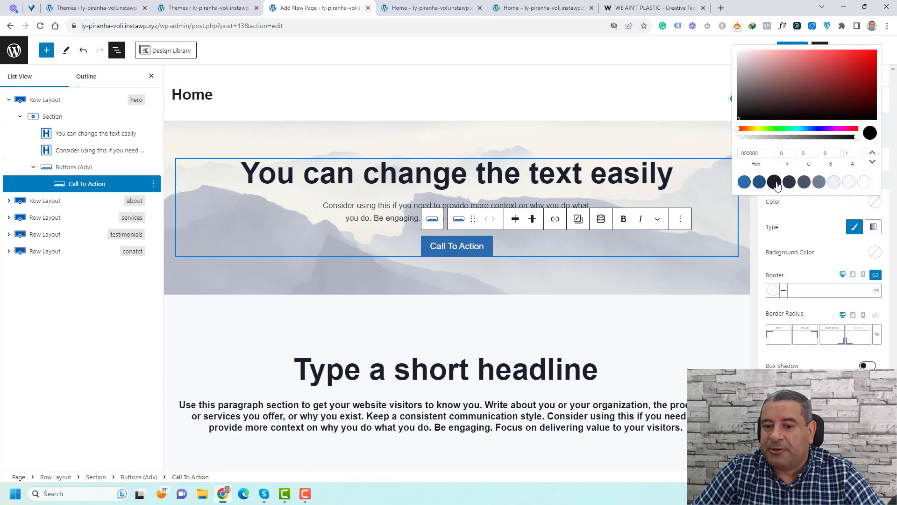
left_click(865, 181)
left_click(840, 241)
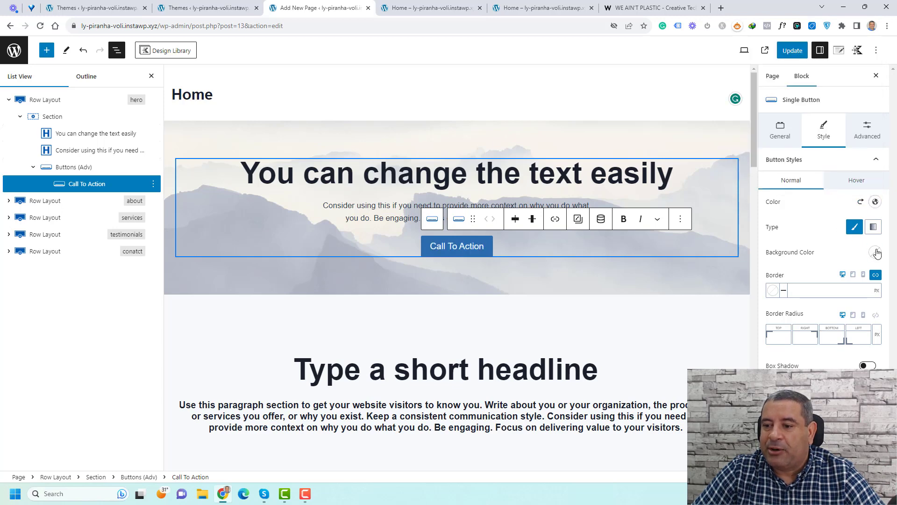
- Set the Call To Action button's background color to the dark palette color 2D3748 after trying red and other swatches
left_click(875, 253)
left_click(852, 137)
left_click_drag(852, 138, 817, 121)
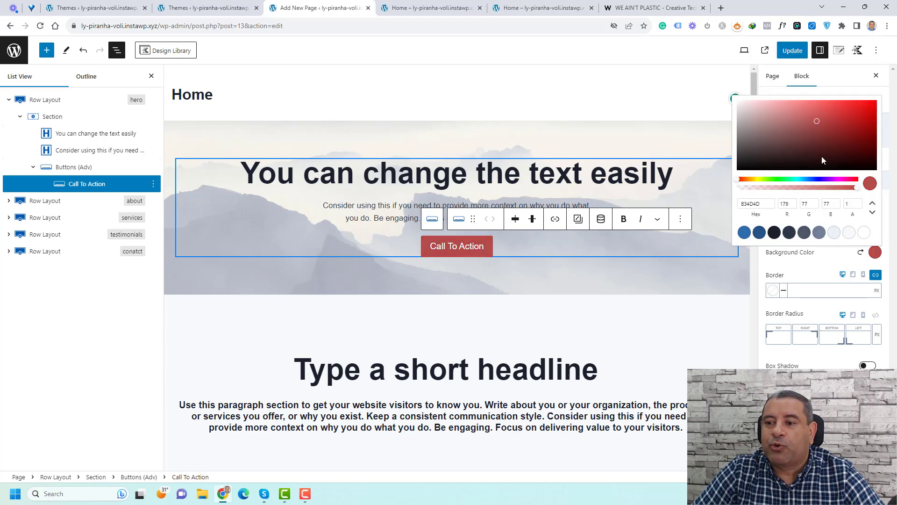
left_click(744, 237)
left_click(820, 233)
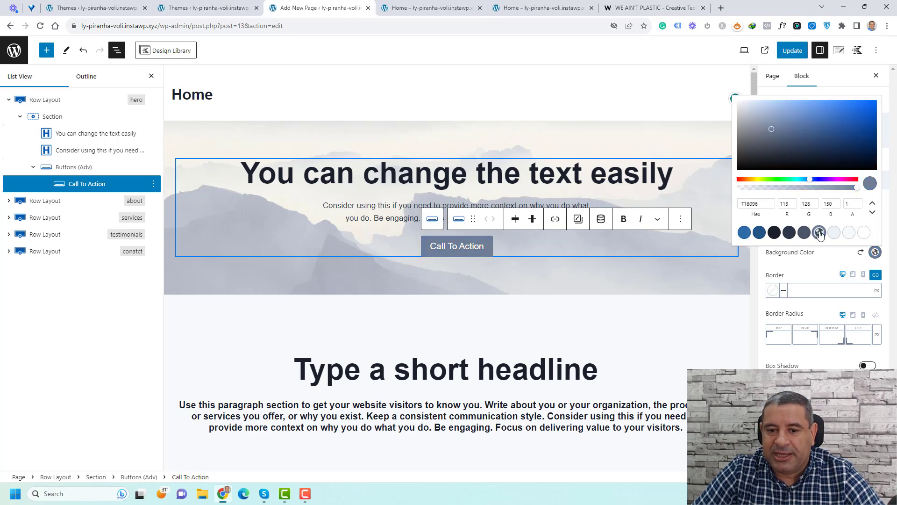
left_click(790, 233)
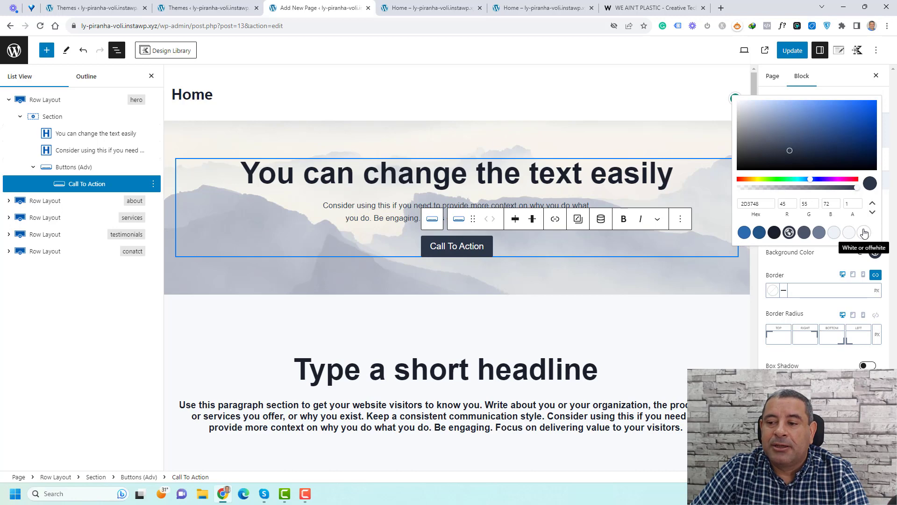
left_click(832, 261)
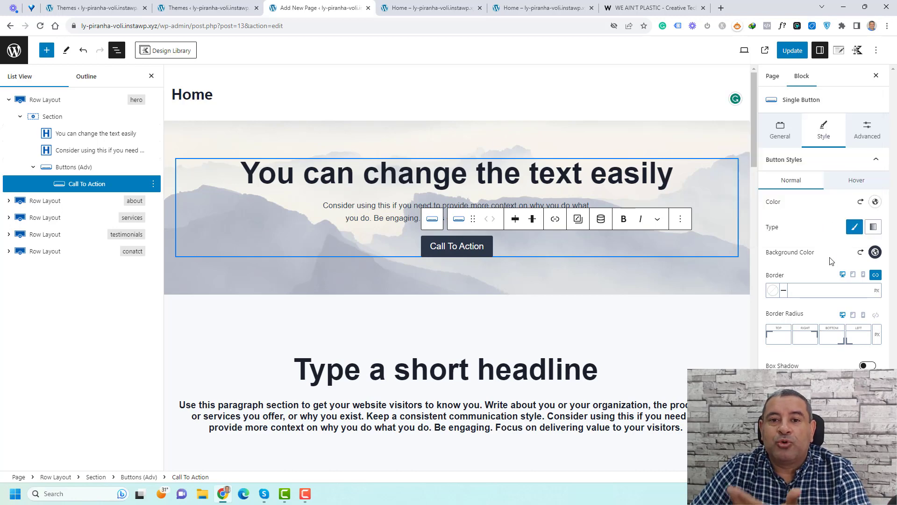
- Examine where the Call To Action button's link can be entered, both beside the button and in its general settings
left_click(461, 251)
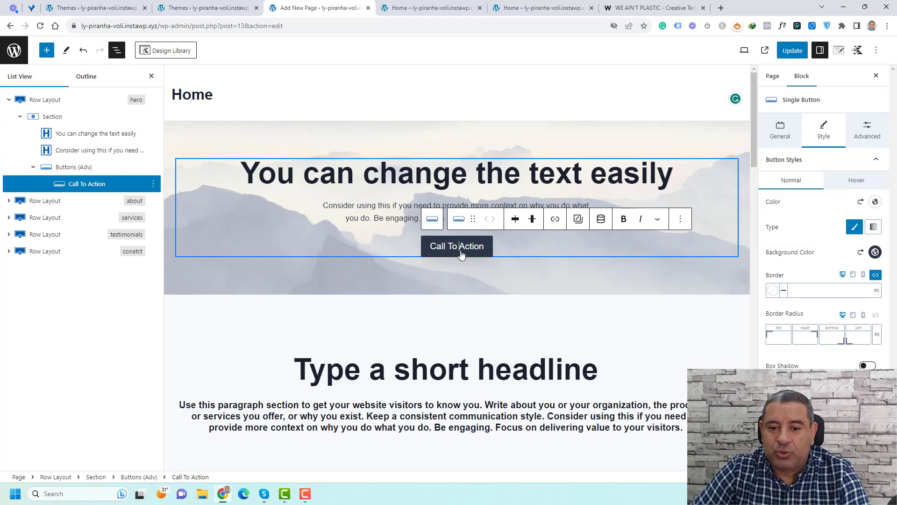
left_click(555, 218)
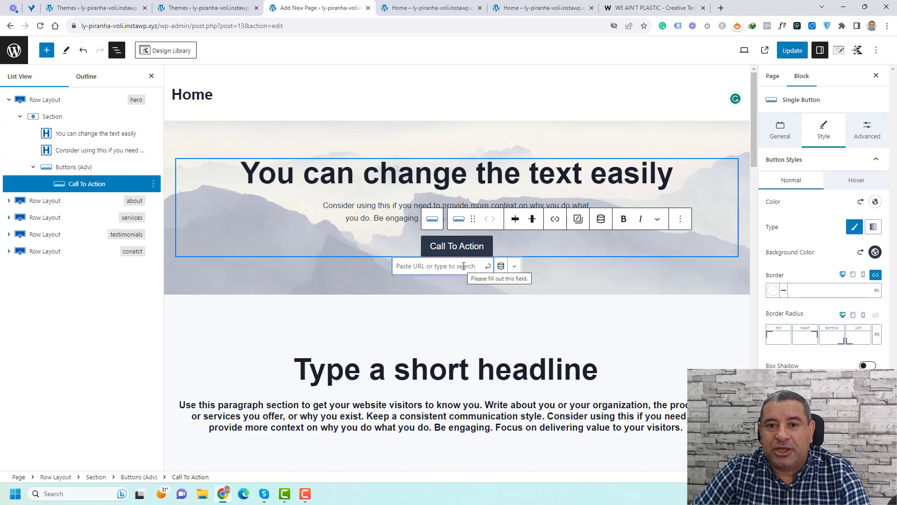
left_click(781, 135)
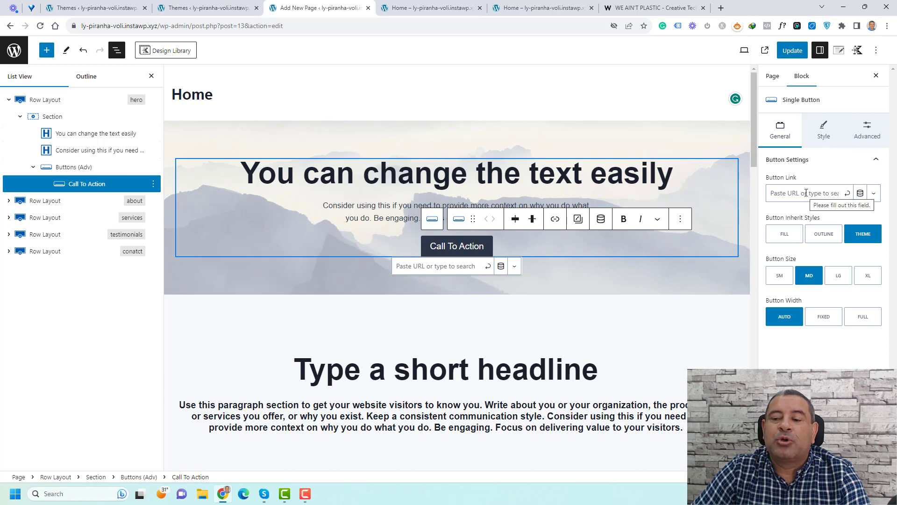
- Replace the about section's headline with "About Us"
scroll(434, 310, "down", 4)
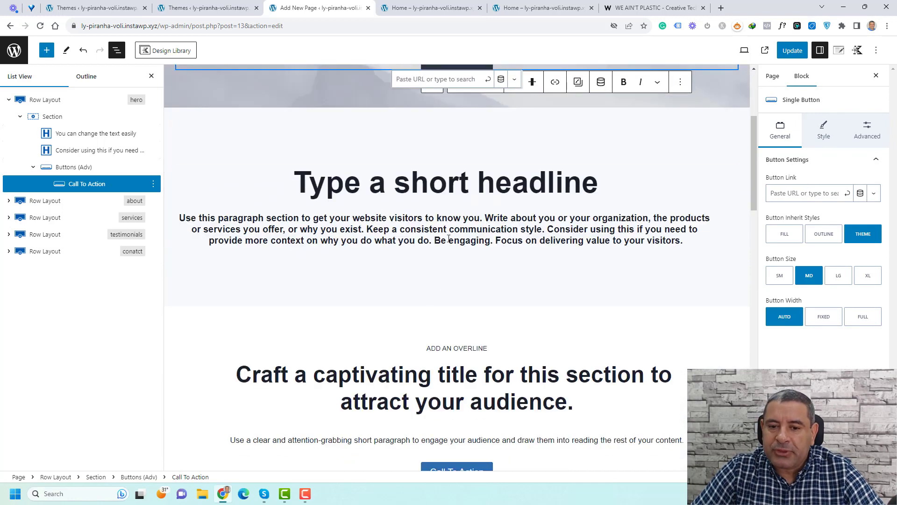
left_click(437, 184)
key("ctrl+a")
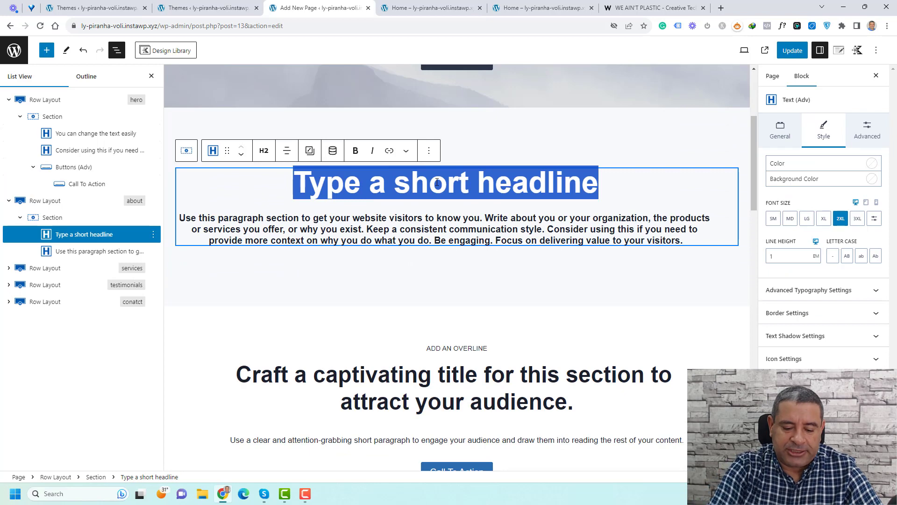
type("Aboi")
key("BackSpace")
key("BackSpace")
type("ut")
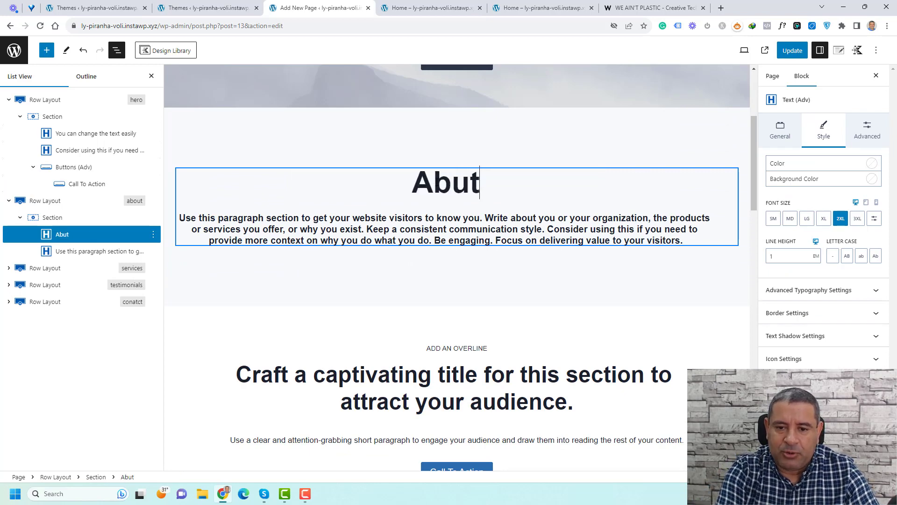
type(" Us")
key("ctrl+Left")
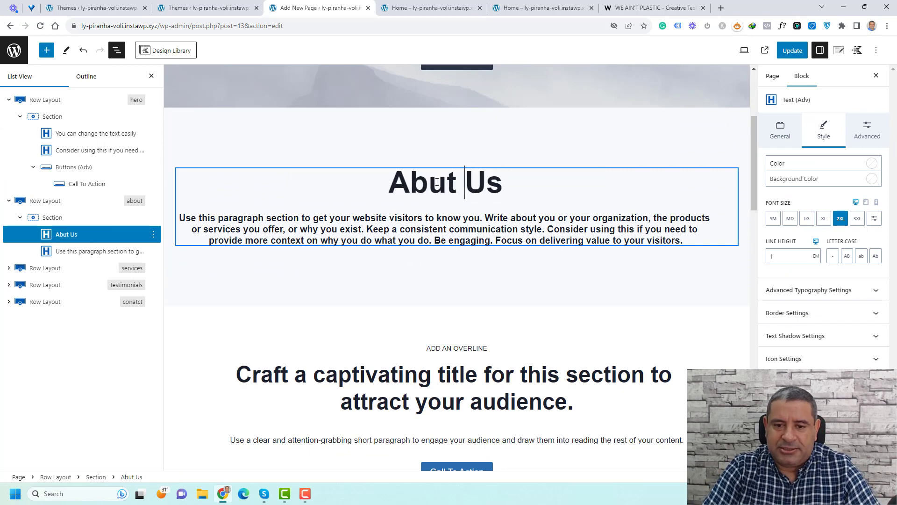
key("ctrl+Left")
key("ctrl+shift+Right")
type("Abut")
key("BackSpace")
key("BackSpace")
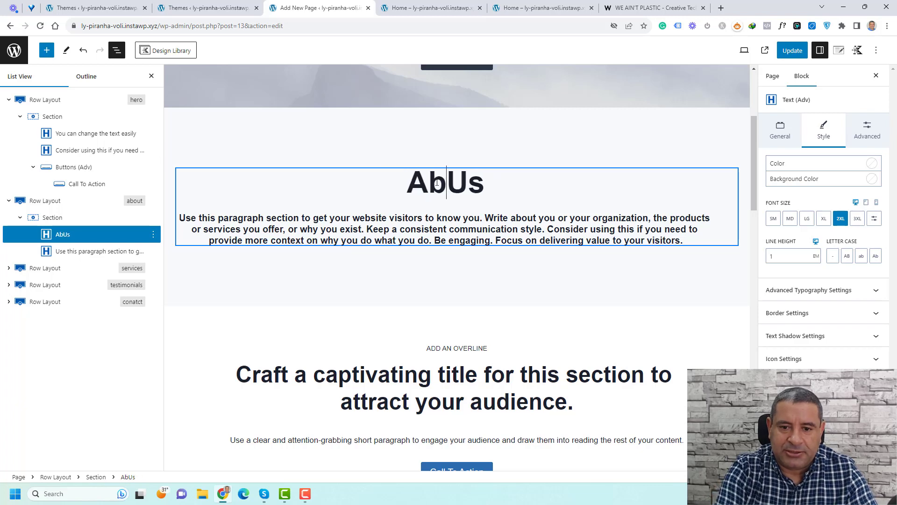
type("ot")
key("BackSpace")
type("ut")
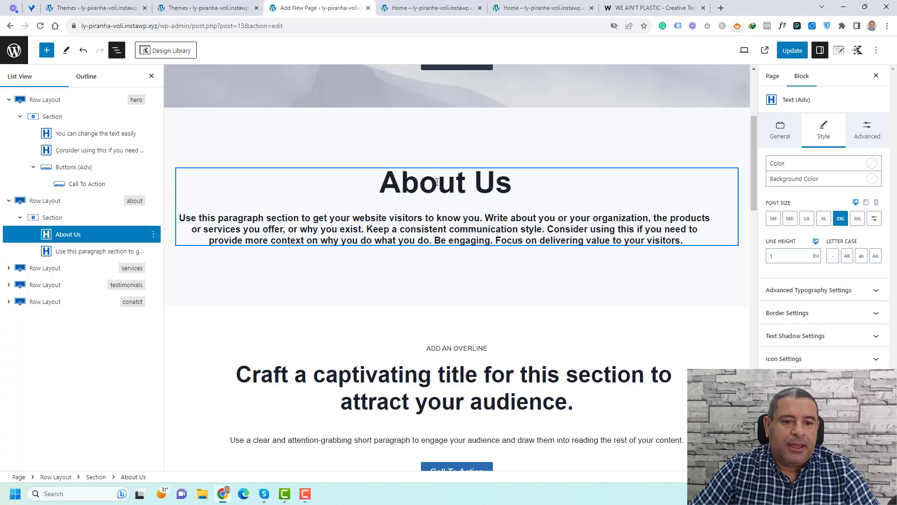
- Try the XL and SM font sizes on the paragraph below the About Us heading and return it to MD
left_click(422, 218)
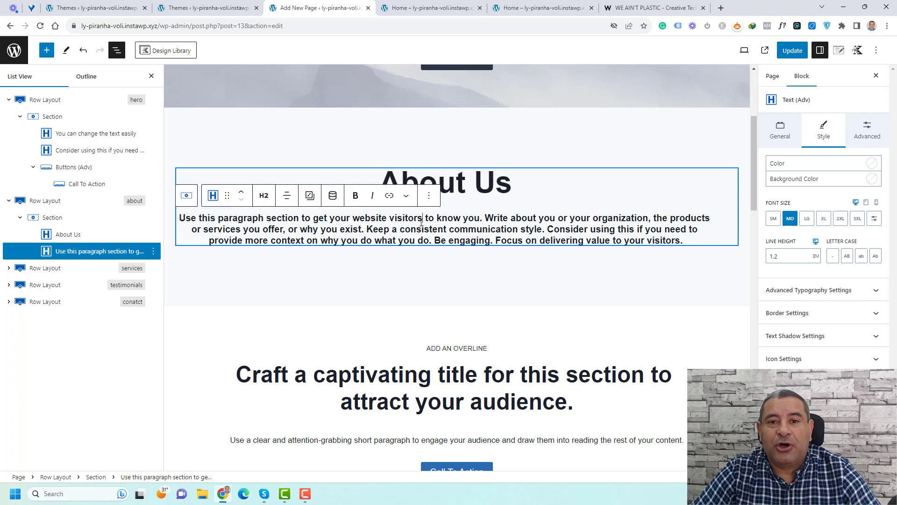
key("ctrl+a")
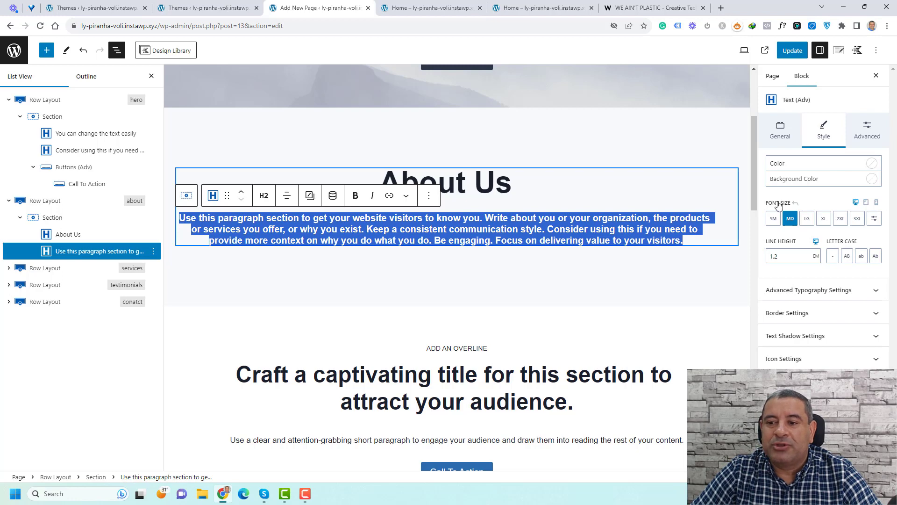
left_click(824, 218)
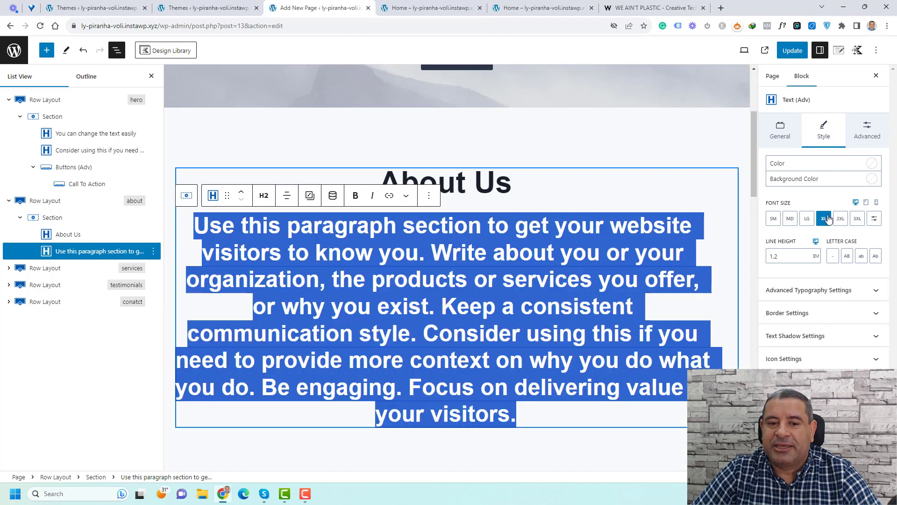
left_click(774, 219)
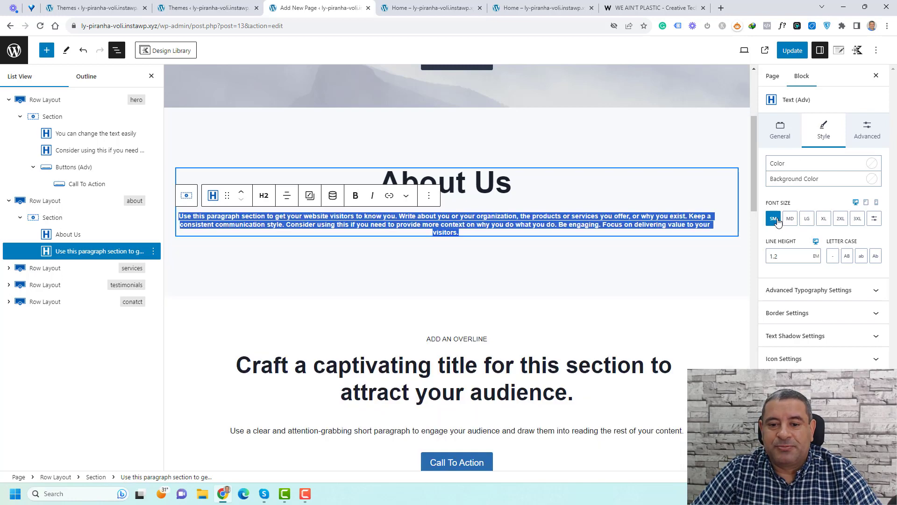
left_click(790, 219)
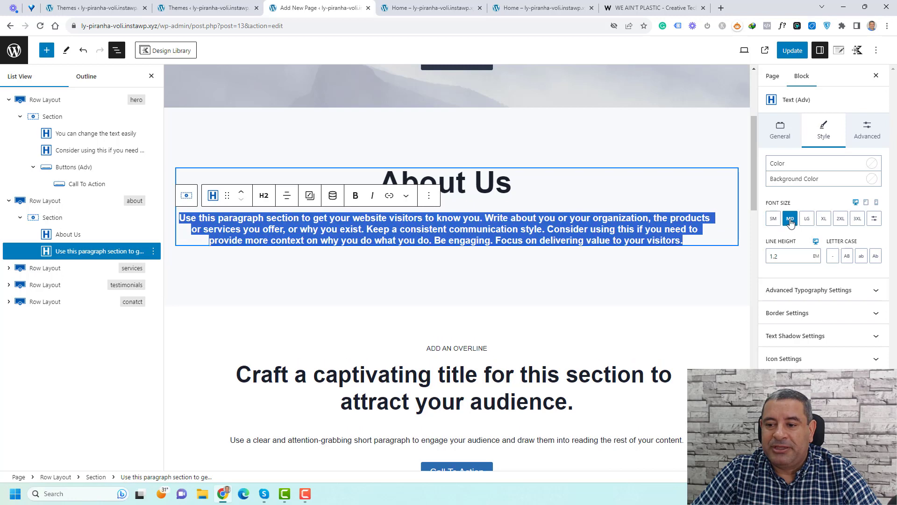
- Set the line height of the about section's paragraph to 2 em
left_click(774, 256)
left_click_drag(774, 256, 767, 257)
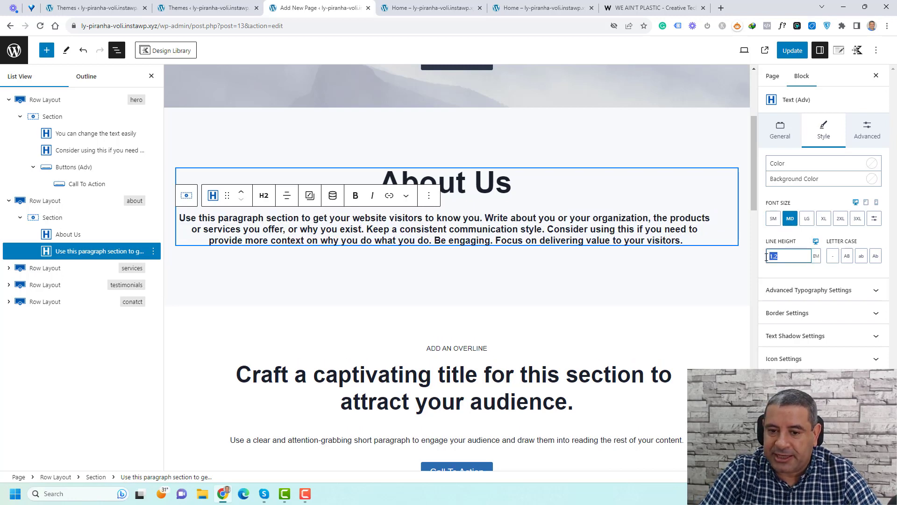
type("2")
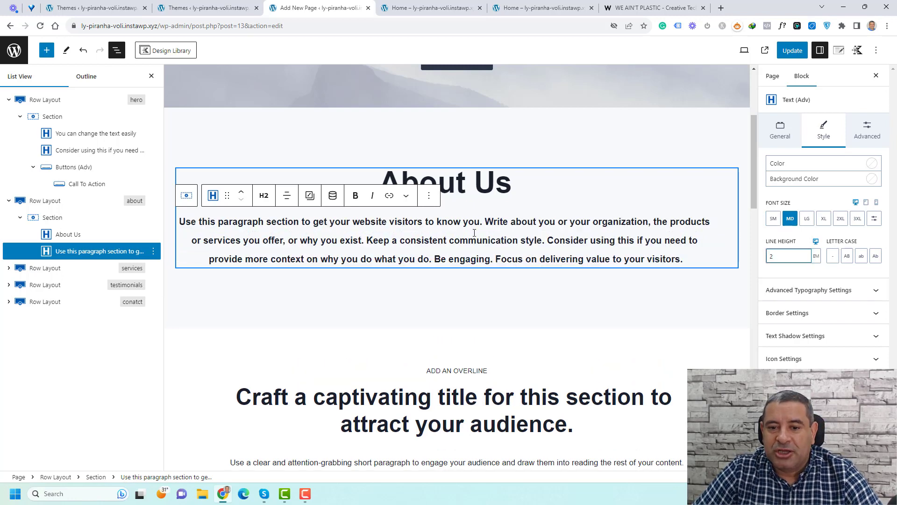
triple_click(474, 232)
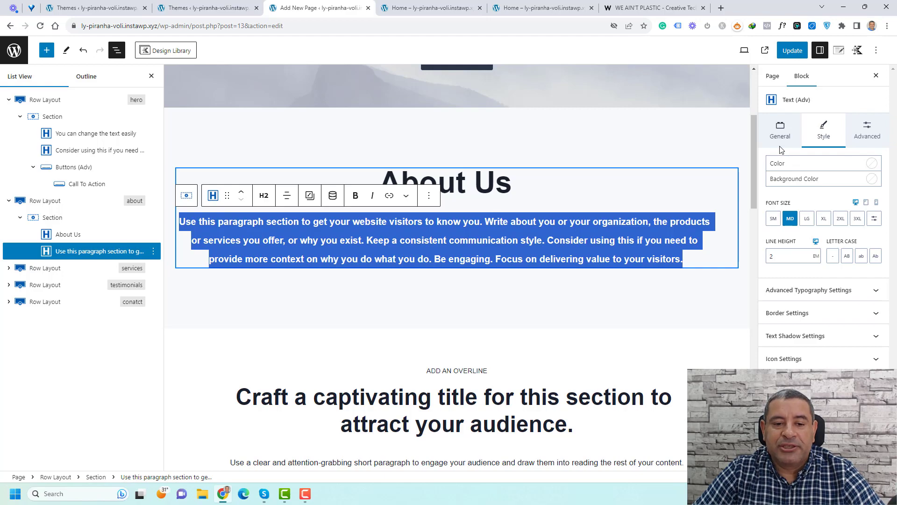
- Replace the hero row's background image with the photo of two people meeting at a desk, and enlarge the row's bottom and top padding
scroll(440, 372, "down", 4)
scroll(440, 373, "down", 6)
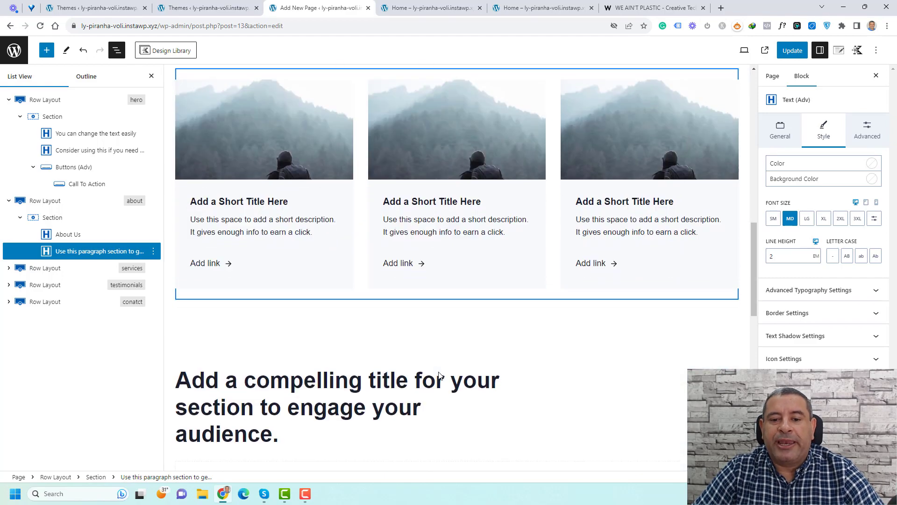
scroll(440, 372, "up", 10)
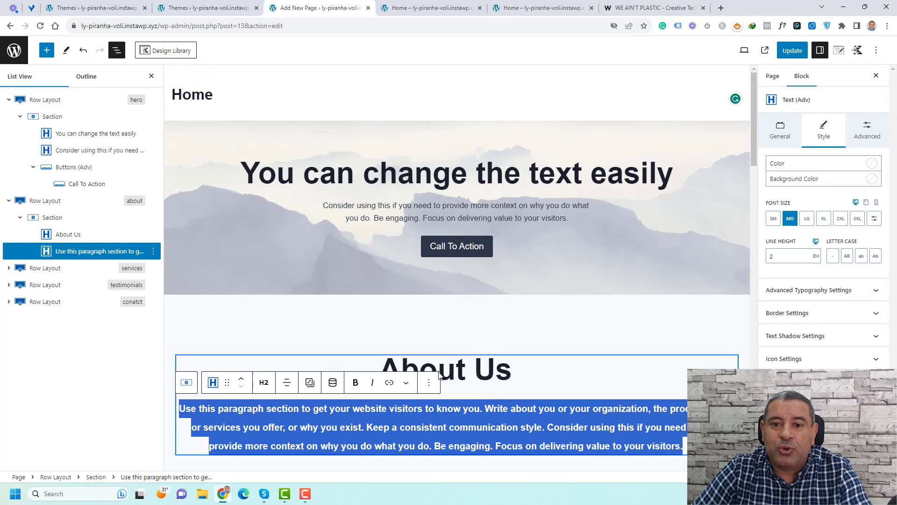
left_click(584, 139)
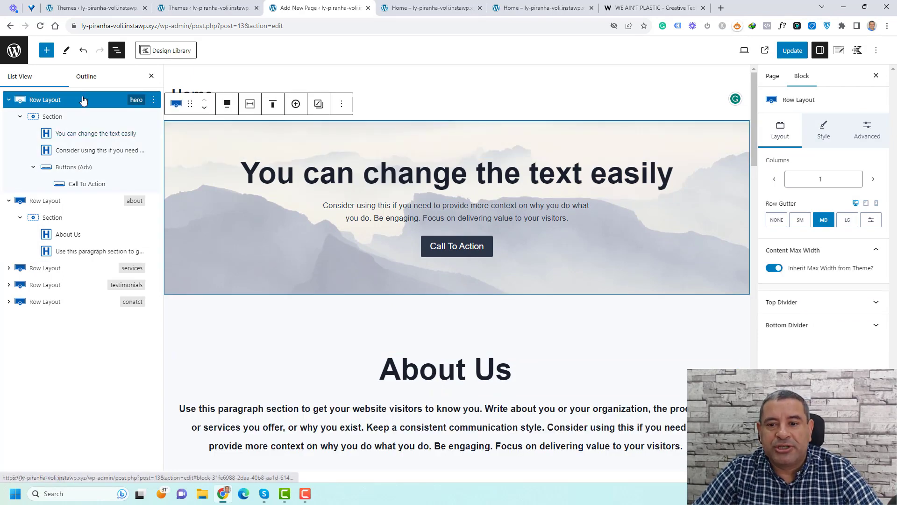
left_click(823, 139)
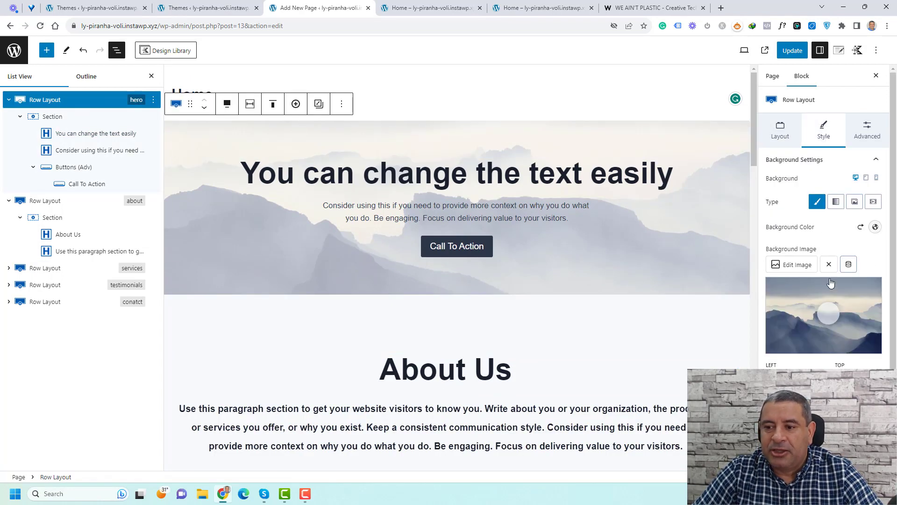
left_click(827, 267)
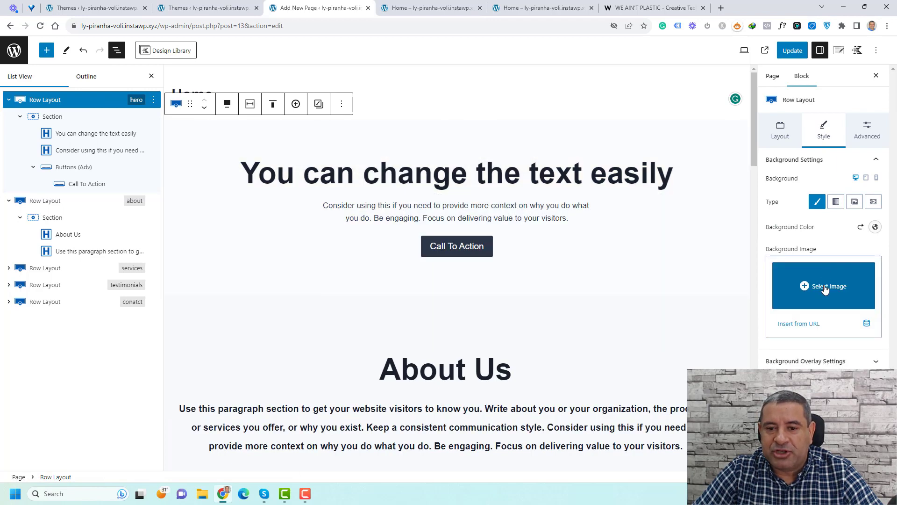
left_click(825, 289)
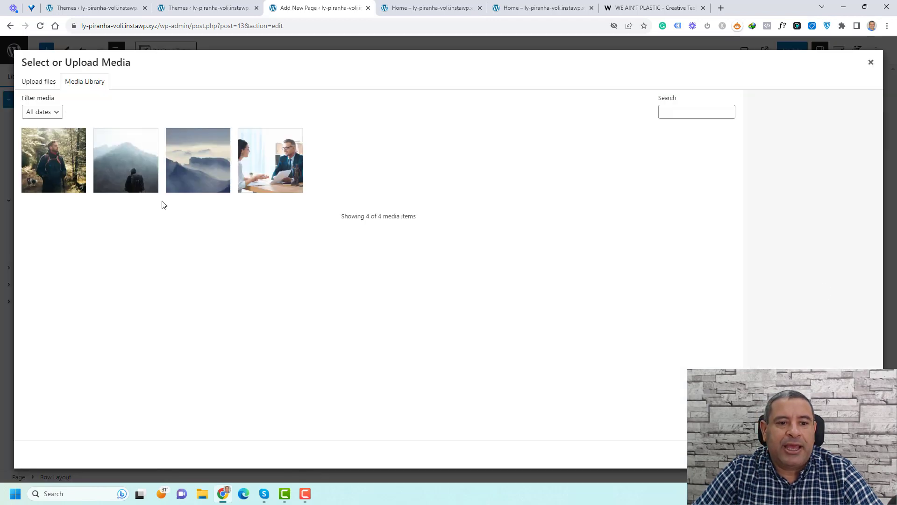
left_click(278, 172)
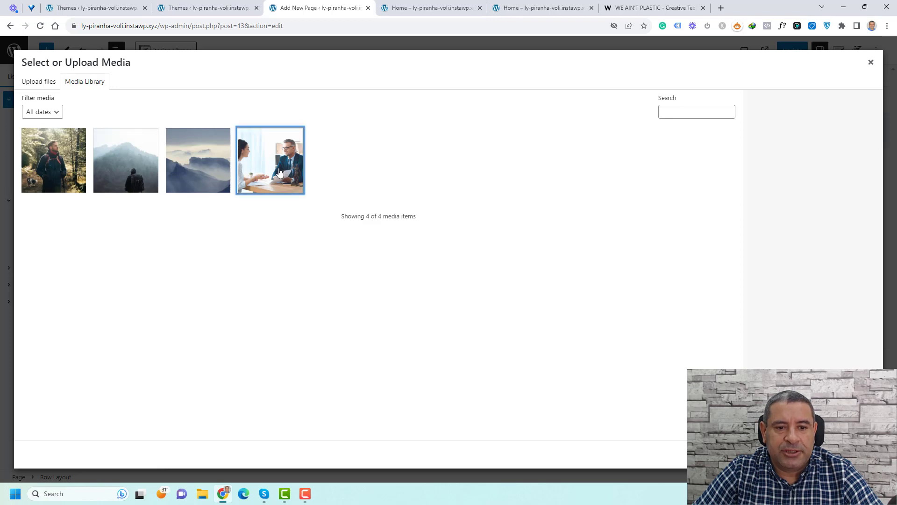
left_click(848, 454)
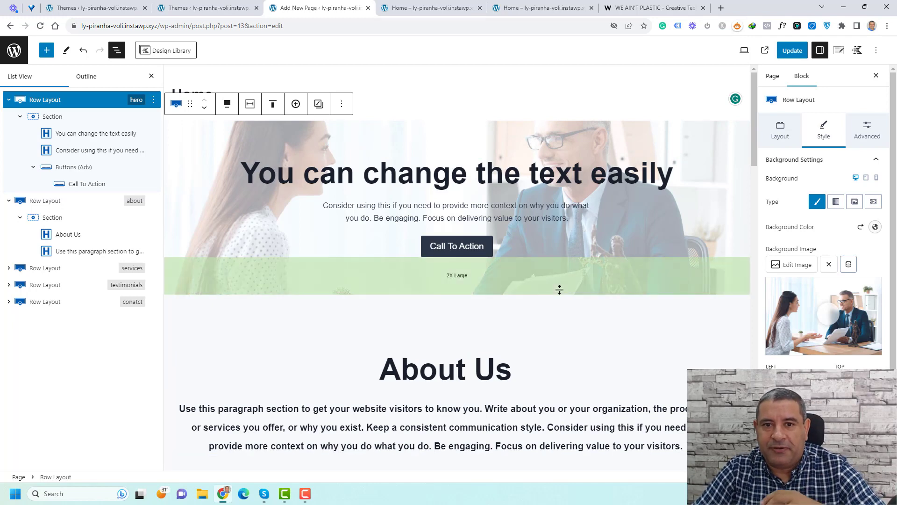
left_click_drag(560, 288, 559, 331)
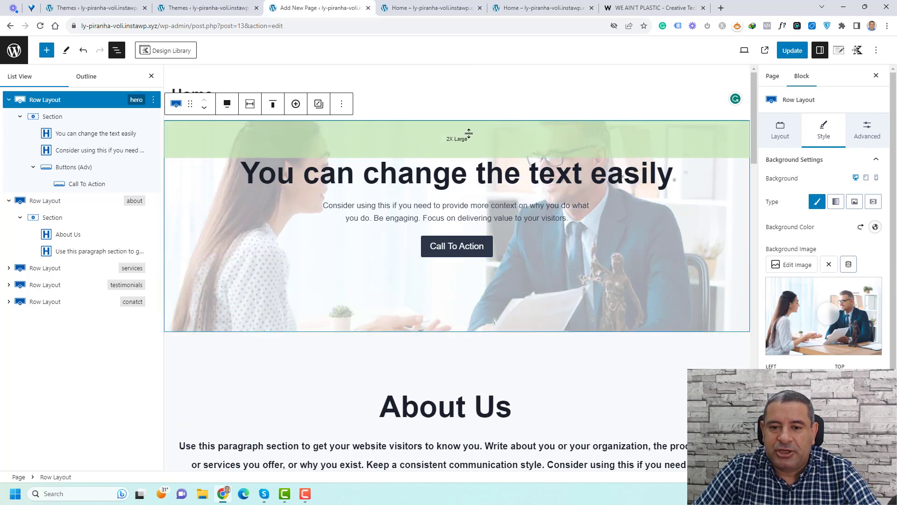
left_click_drag(469, 133, 475, 187)
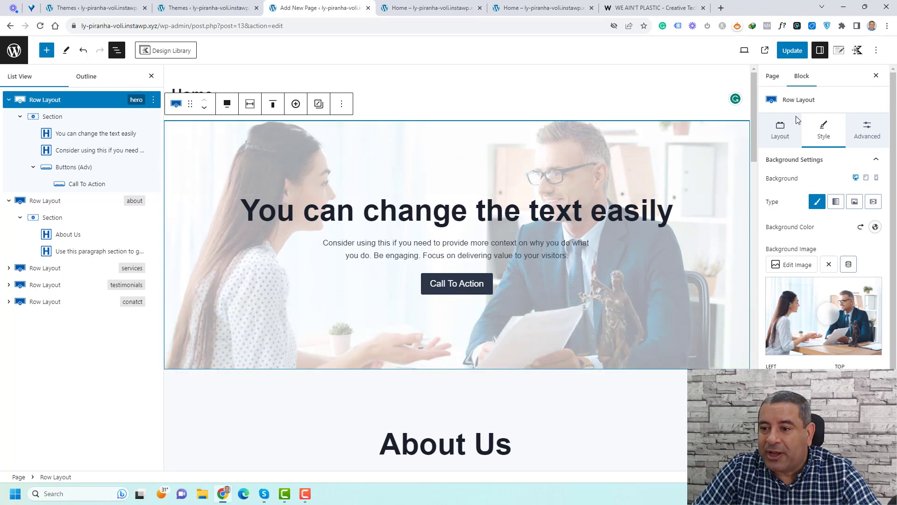
- Set the hero row's background overlay color to the dark slate swatch, the fourth one in the theme palette
scroll(822, 261, "down", 1)
scroll(822, 261, "down", 2)
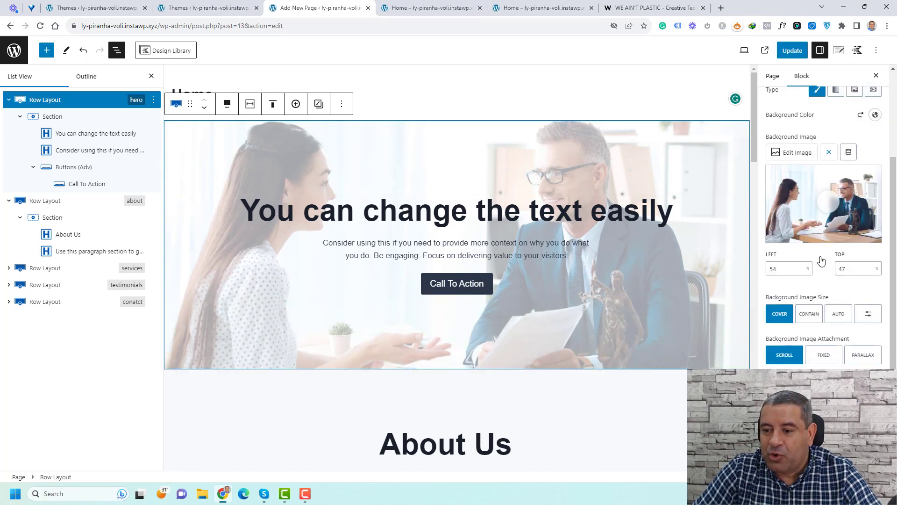
scroll(822, 261, "down", 5)
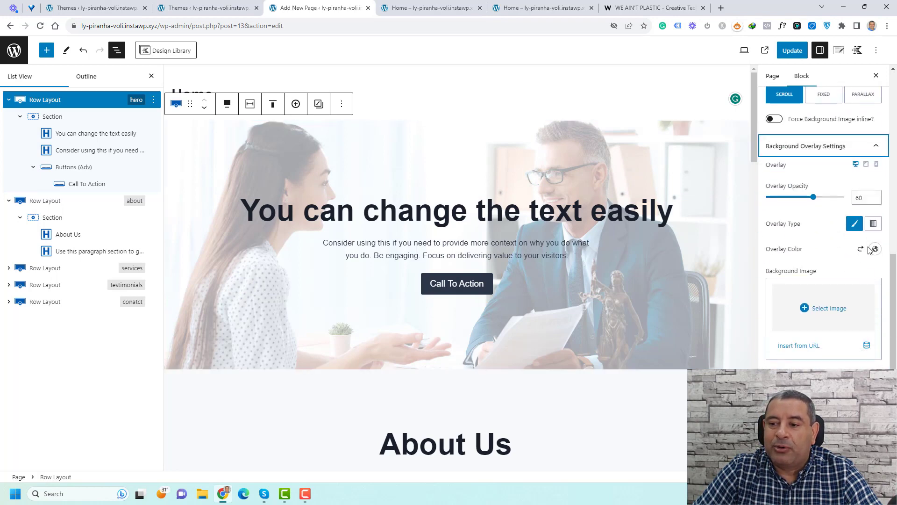
left_click(875, 250)
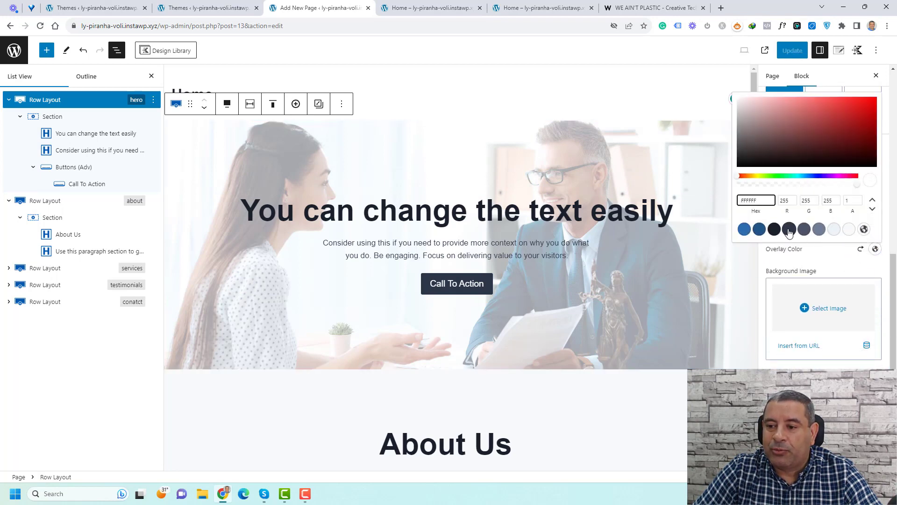
left_click(789, 229)
left_click(688, 241)
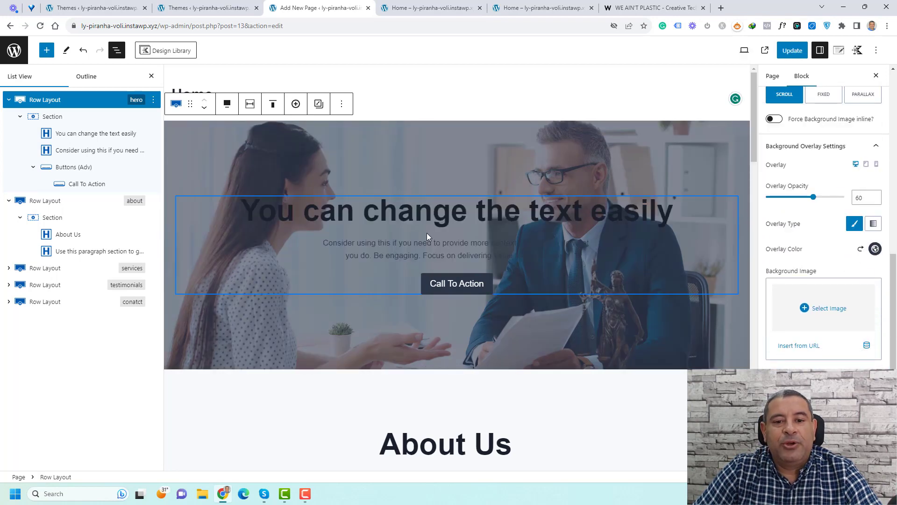
- Change the text color of the hero section's headline and of the paragraph below it to white (FFFFFF)
left_click(439, 214)
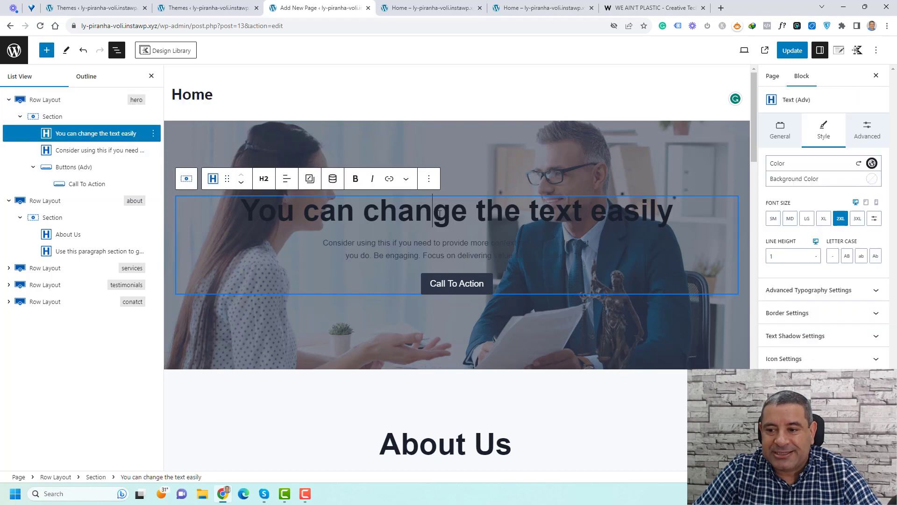
left_click(872, 163)
left_click(860, 305)
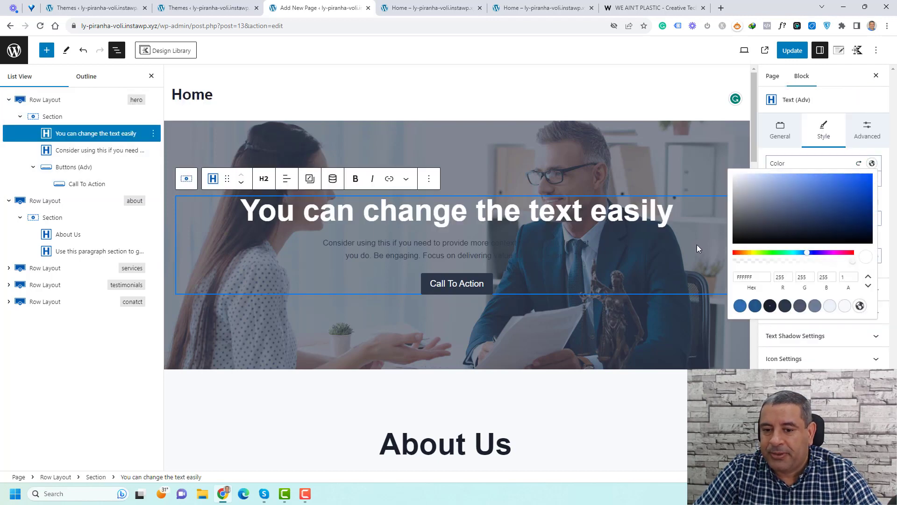
left_click(697, 247)
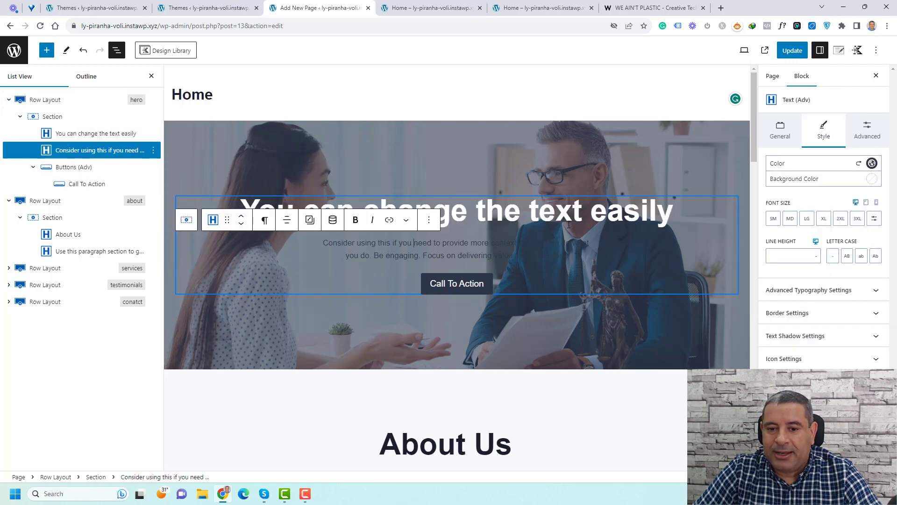
left_click(872, 163)
left_click(860, 305)
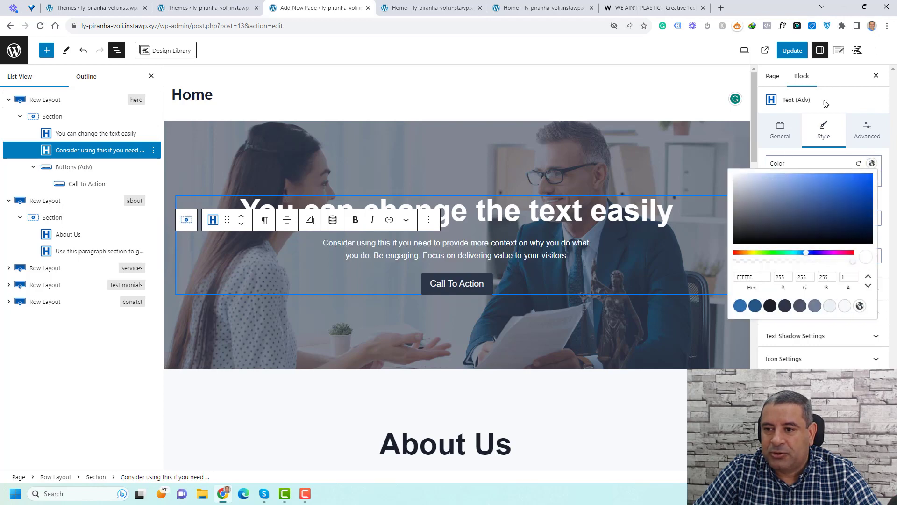
left_click(836, 102)
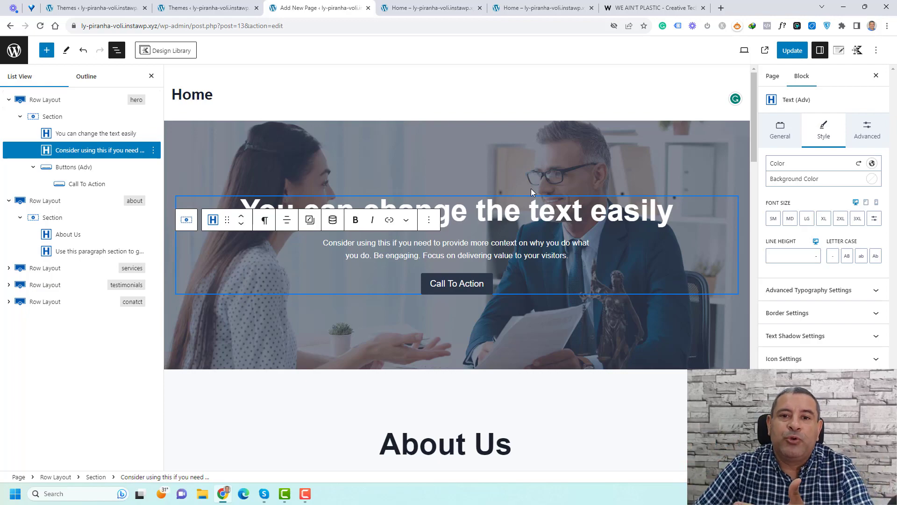
- Review the page's about, services, testimonials and contact sections and return to the hero section
scroll(510, 248, "down", 15)
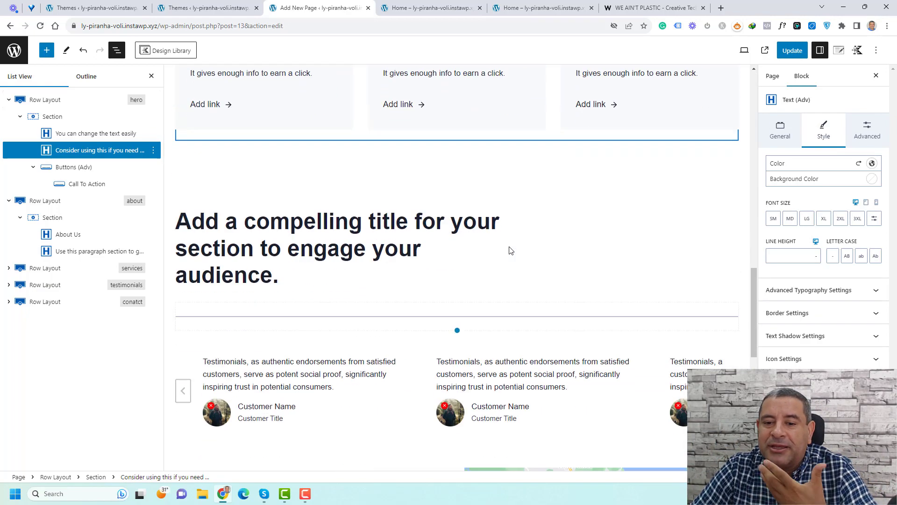
scroll(511, 251, "down", 9)
scroll(511, 251, "up", 8)
scroll(511, 251, "down", 3)
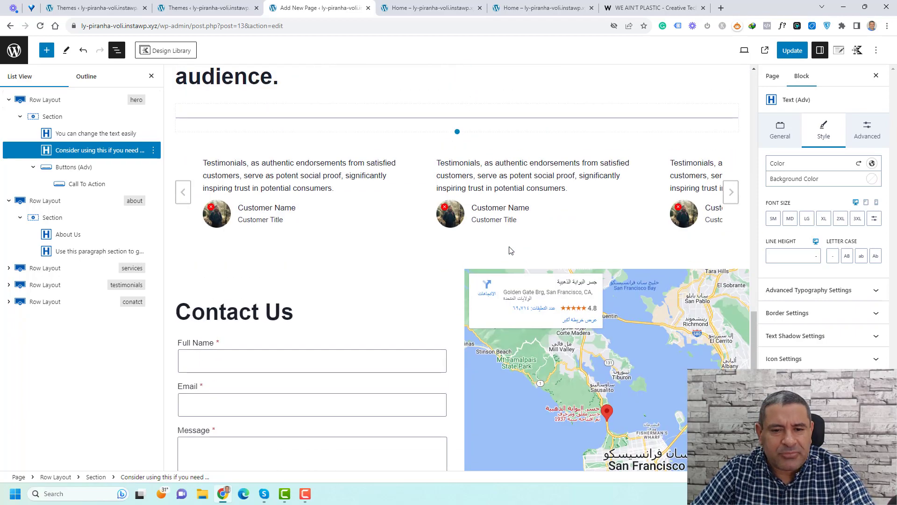
scroll(510, 251, "up", 7)
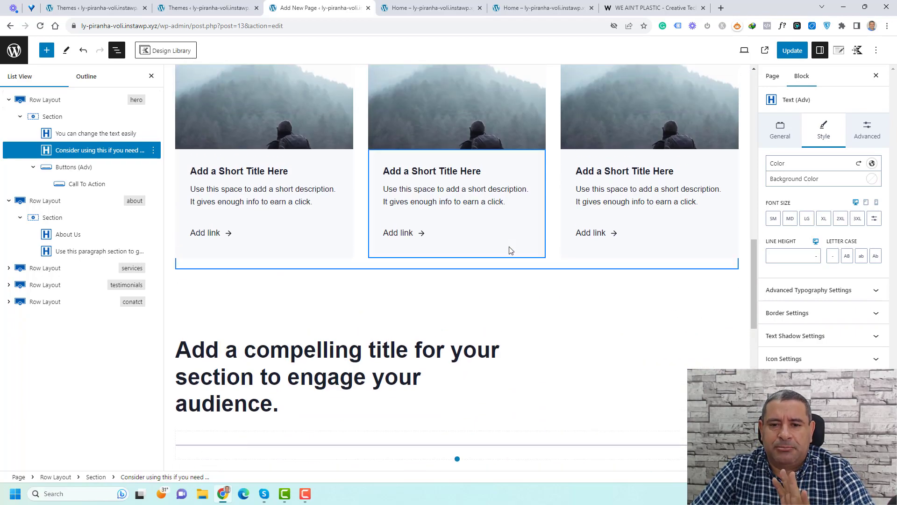
scroll(510, 251, "up", 12)
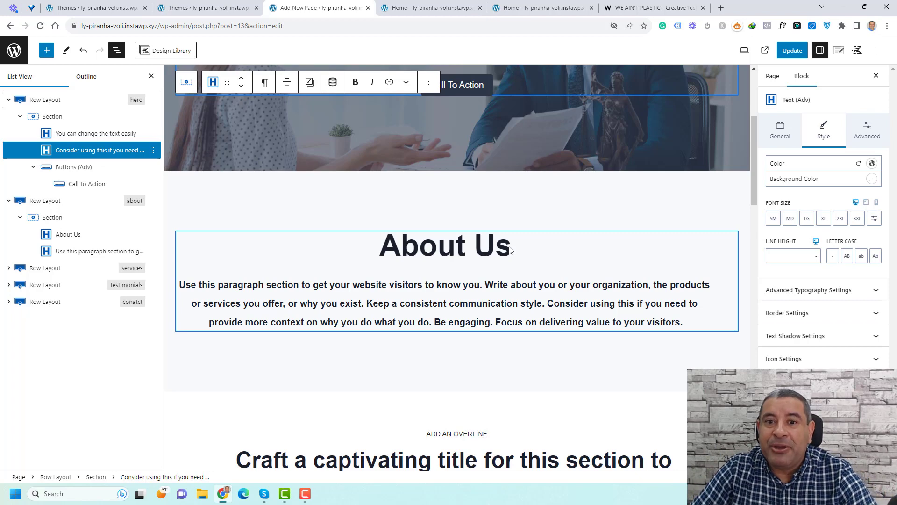
scroll(511, 251, "up", 5)
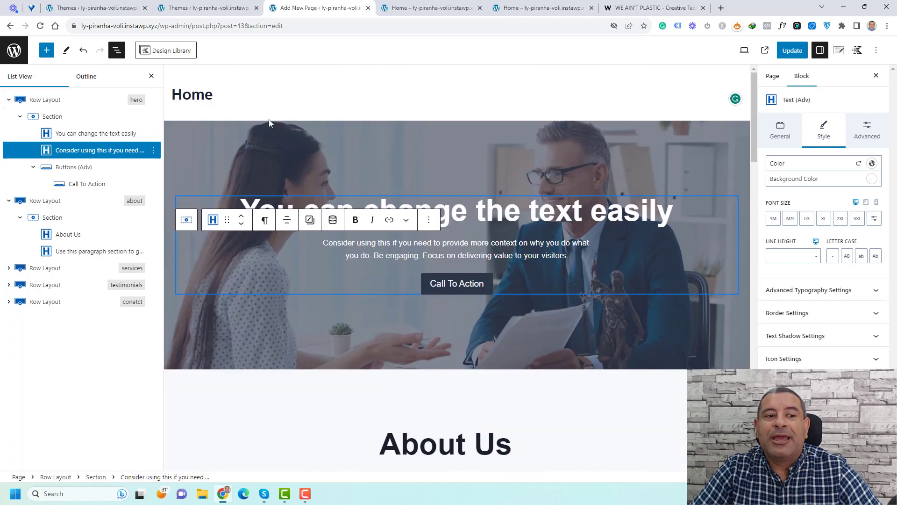
- Collapse the hero and about rows in the block list and save the page changes
left_click(8, 100)
left_click(8, 116)
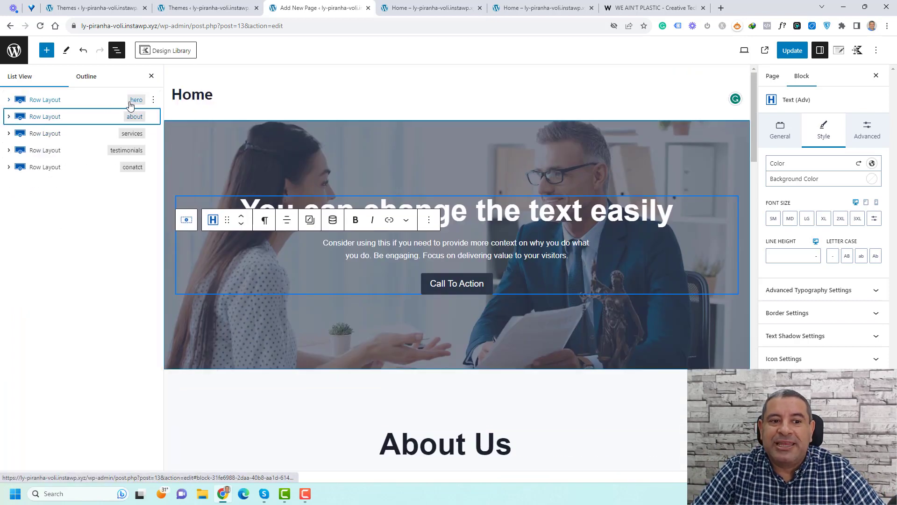
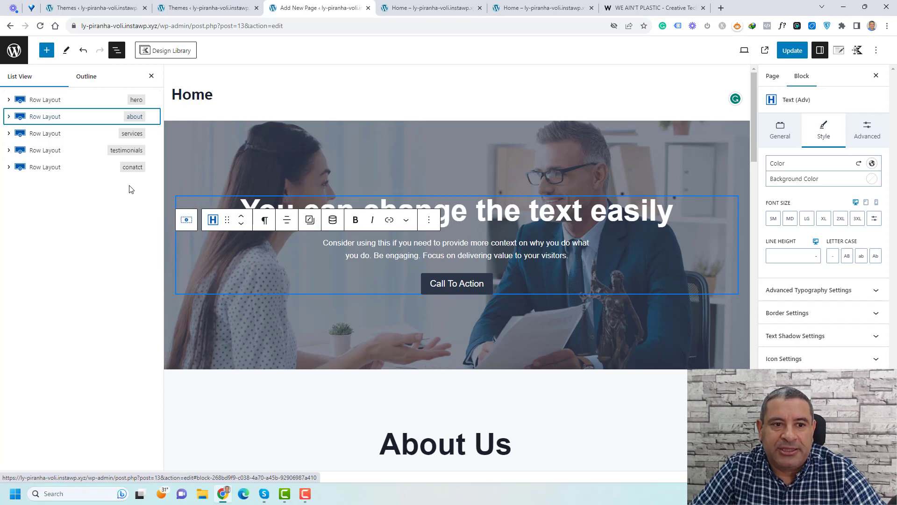
left_click(802, 50)
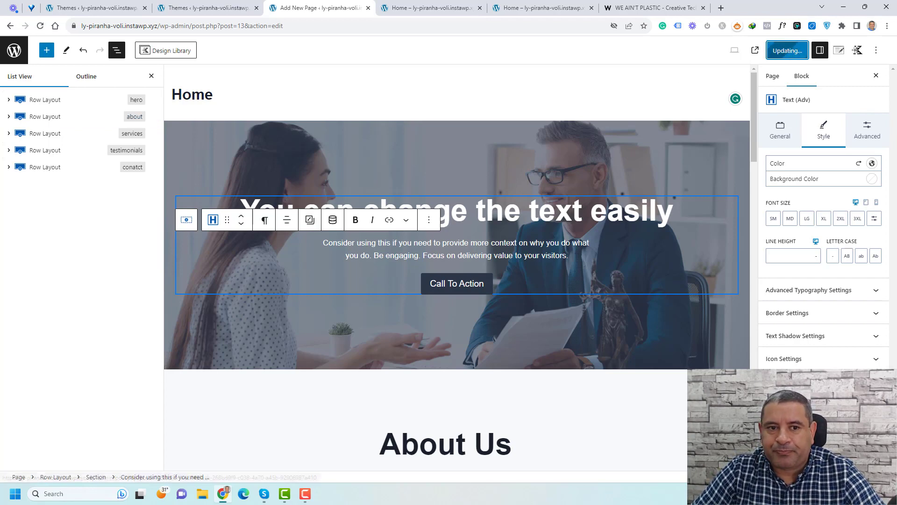
- Create a navigation menu named "Main Menu" in the site admin and assign it to the Primary display location
left_click(243, 5)
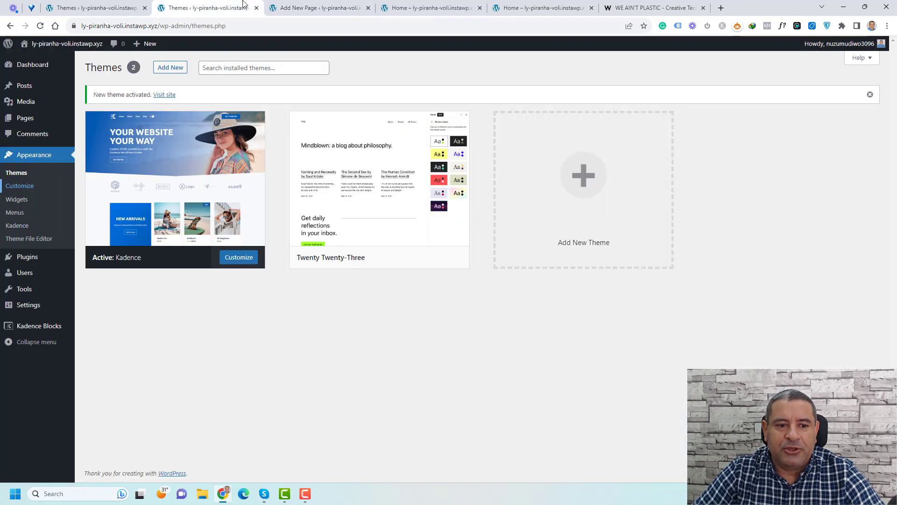
left_click(15, 214)
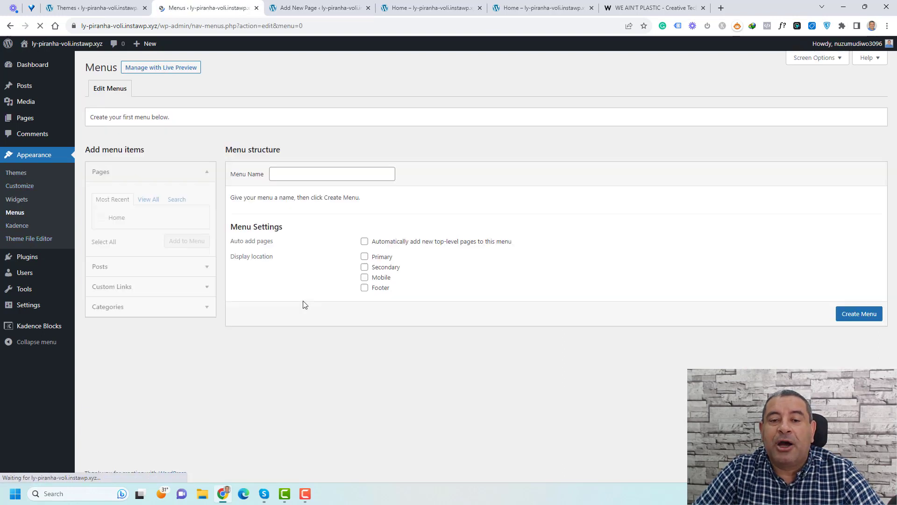
left_click(348, 173)
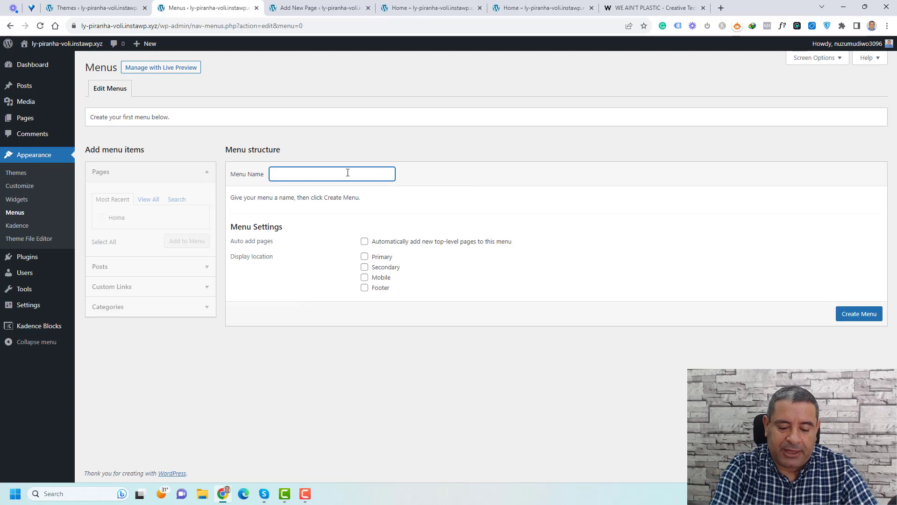
type("Main Menu")
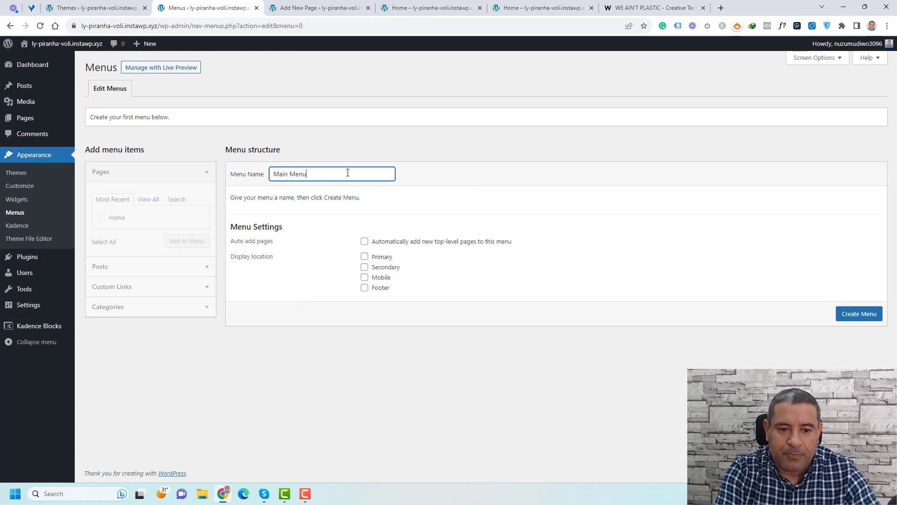
left_click(377, 261)
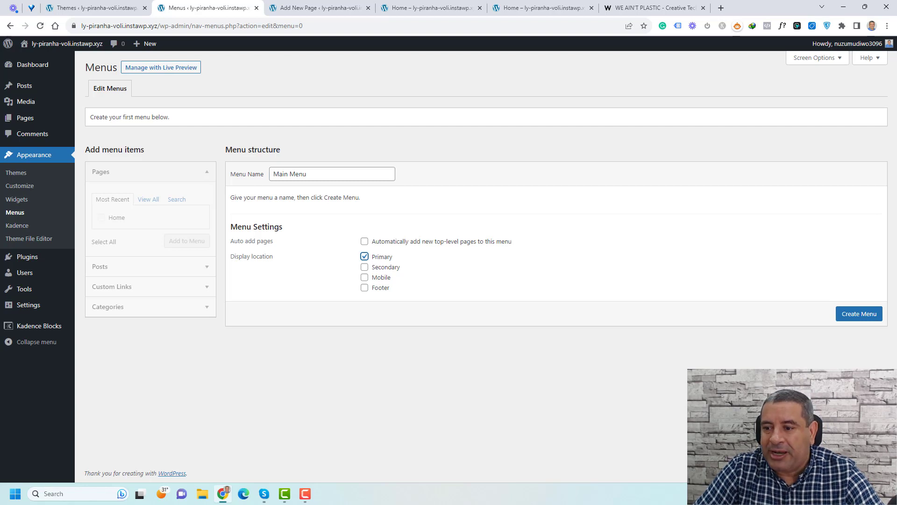
left_click(853, 314)
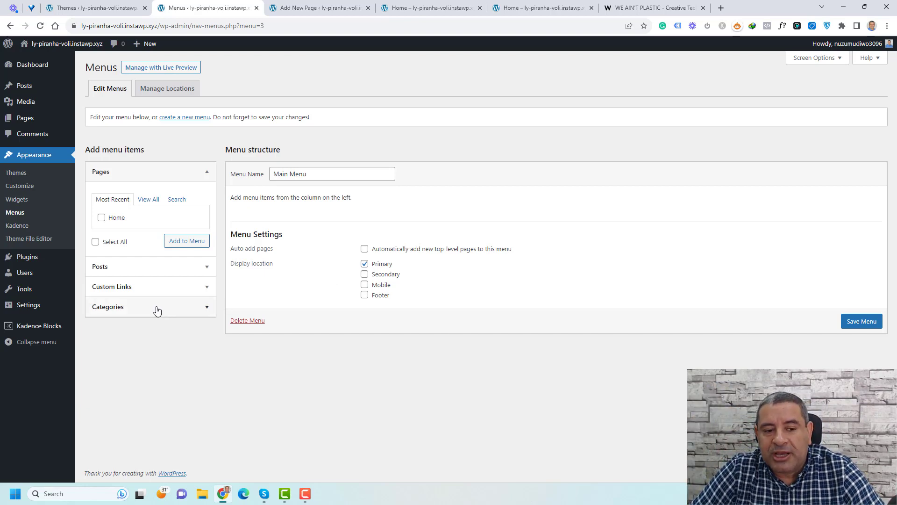
- Add the Home page as the first item of the Main Menu
left_click(156, 290)
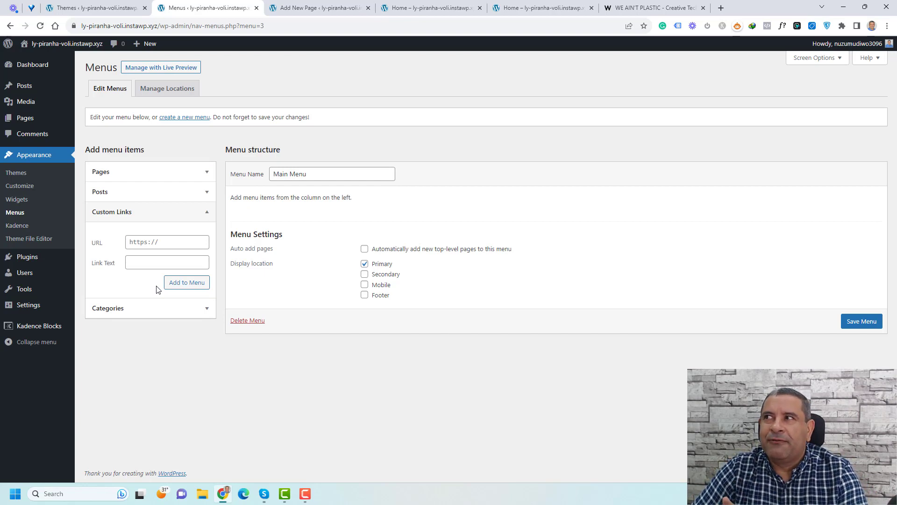
left_click(161, 174)
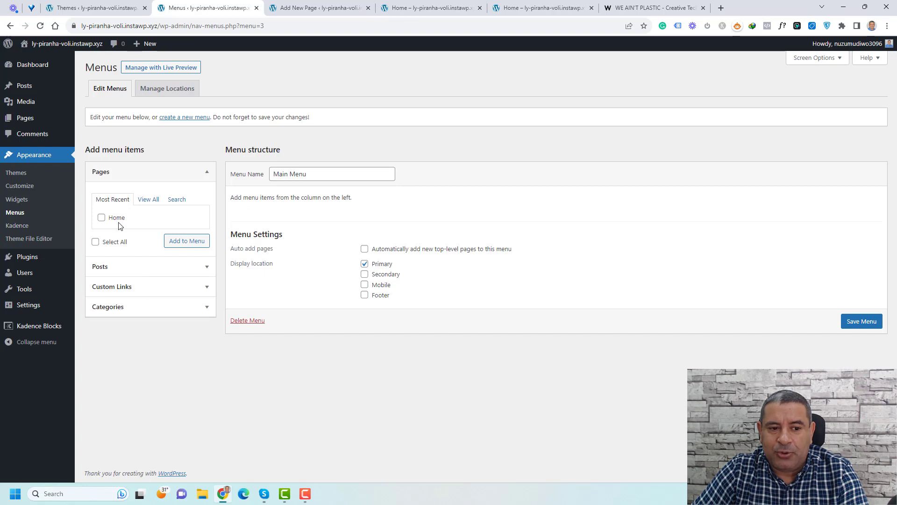
left_click(101, 219)
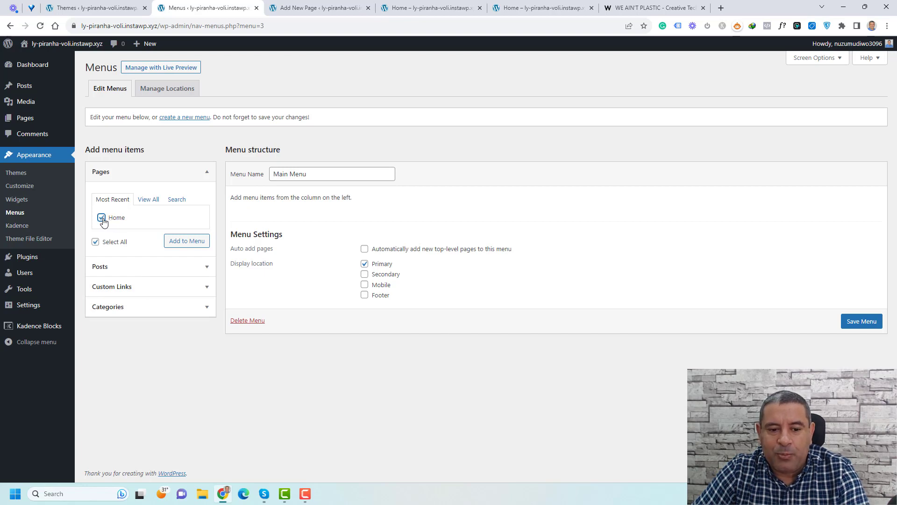
left_click(187, 243)
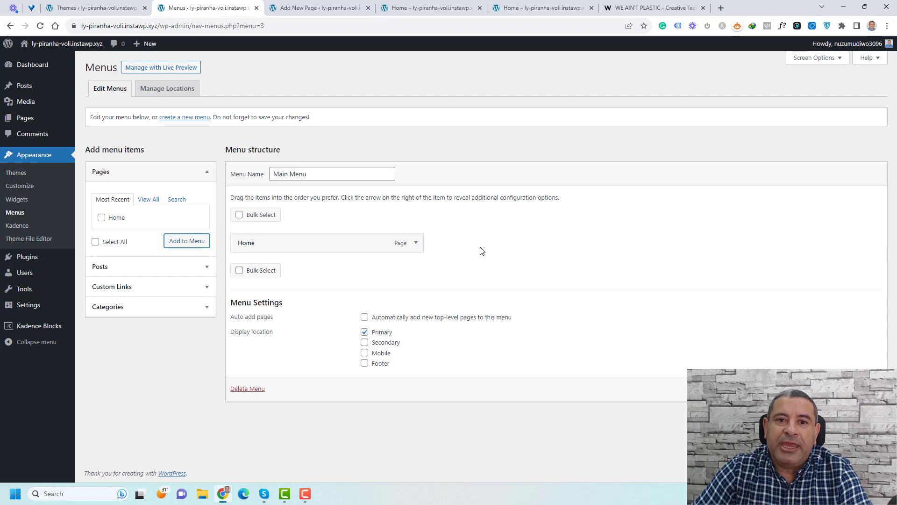
- Add a custom link to the menu with the URL #about and the link text "About"
left_click(201, 288)
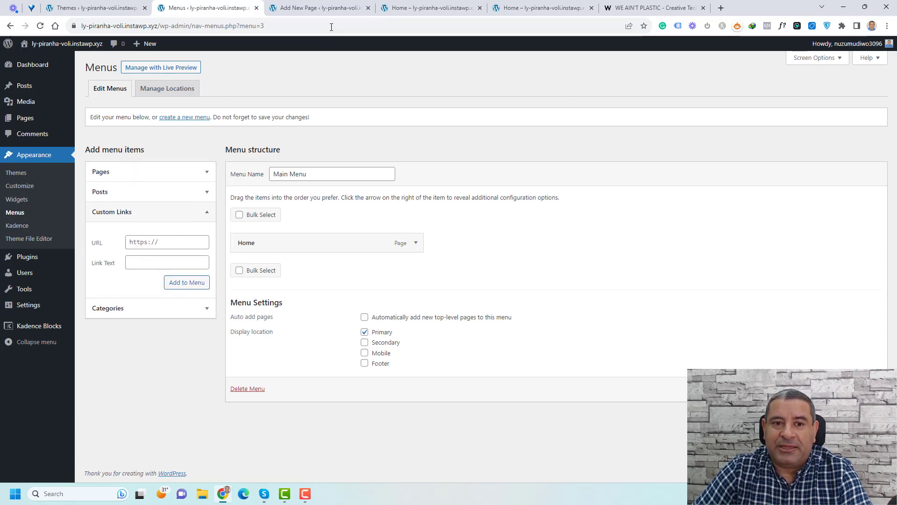
left_click(318, 8)
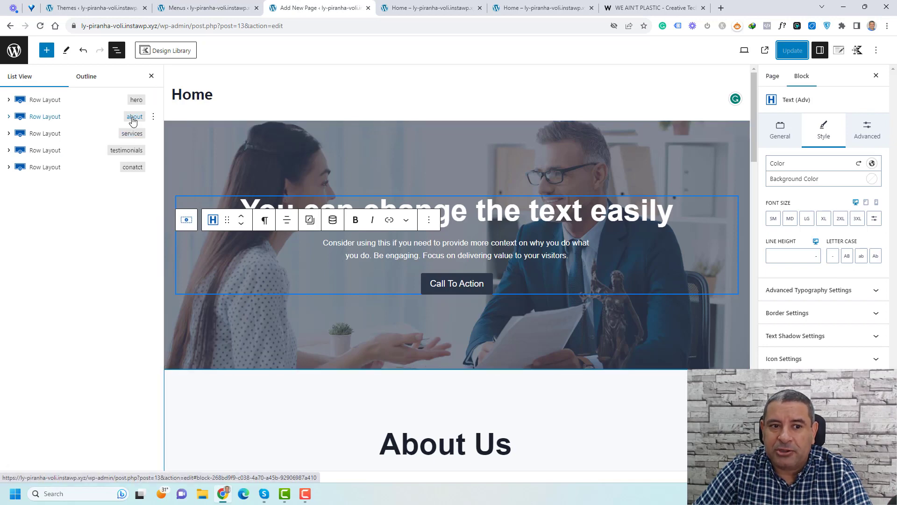
left_click(224, 4)
left_click(183, 239)
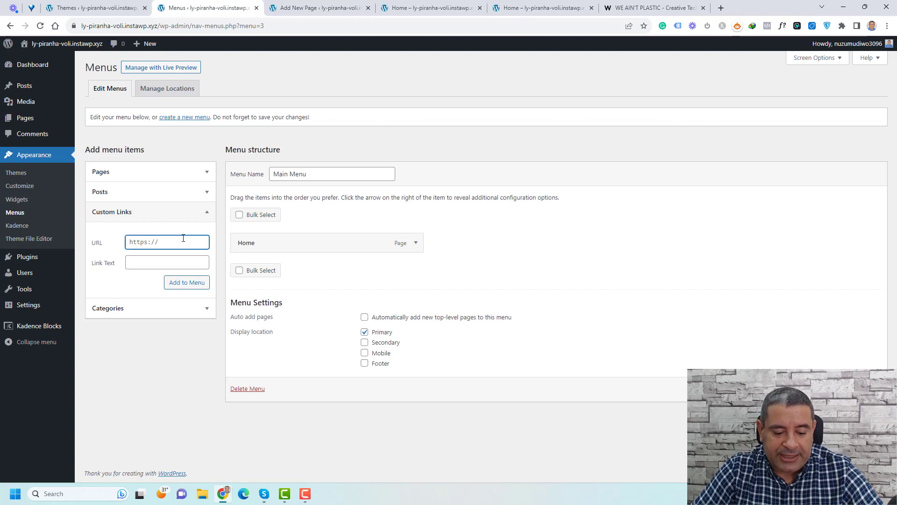
type("#a")
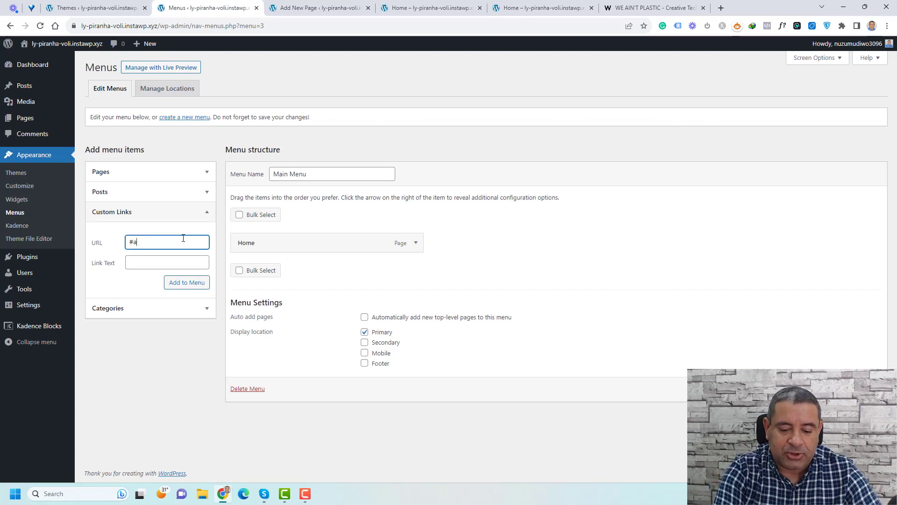
type("bout")
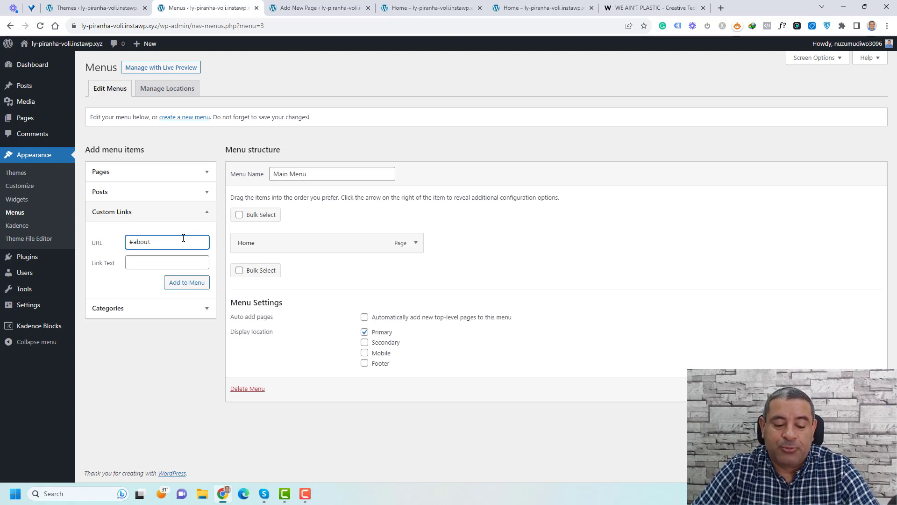
key("Tab")
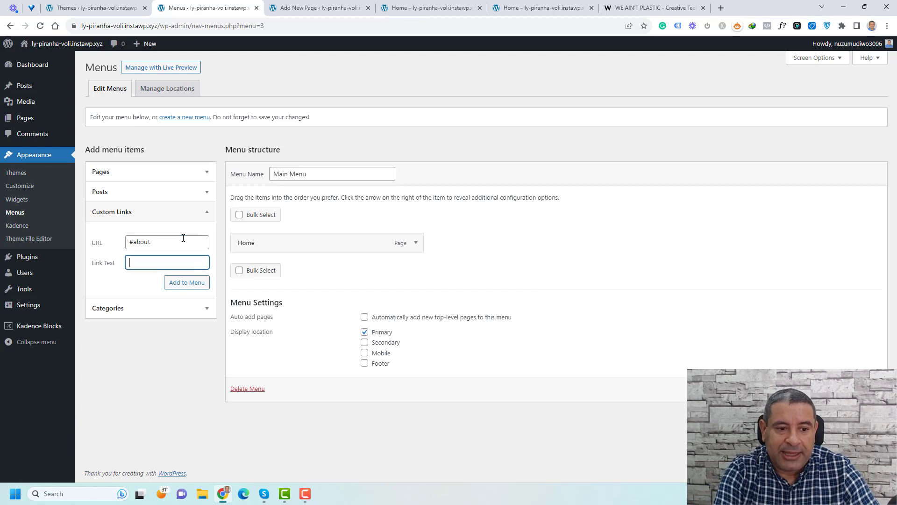
type("Abzo")
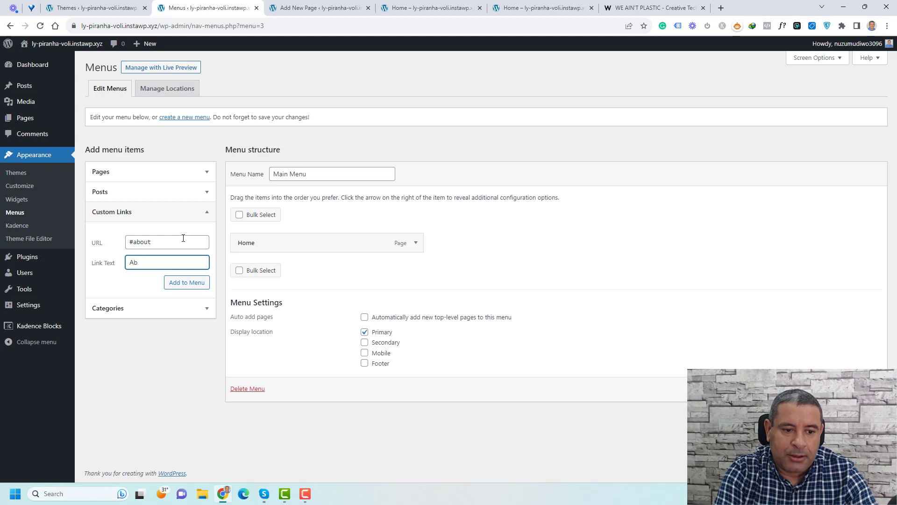
left_click(186, 282)
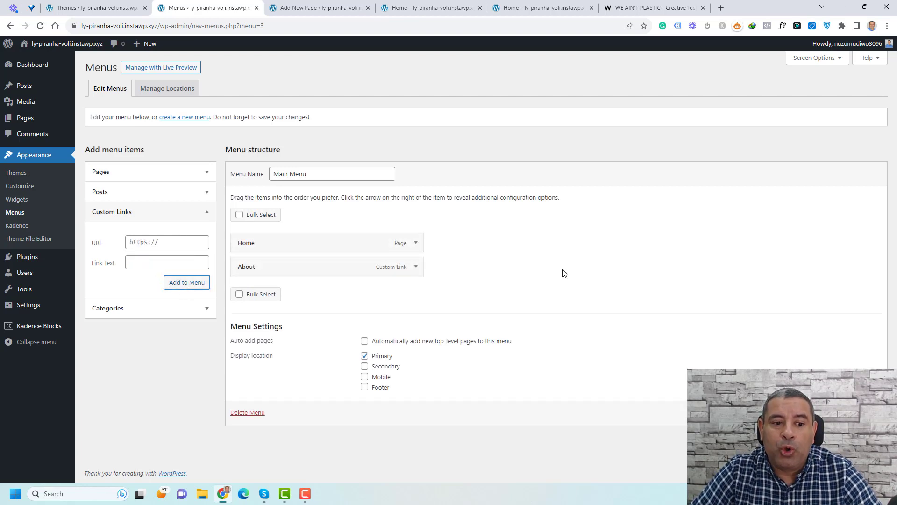
- Add a custom link to the menu with the URL #contact and the link text "Contact Us"
left_click(186, 244)
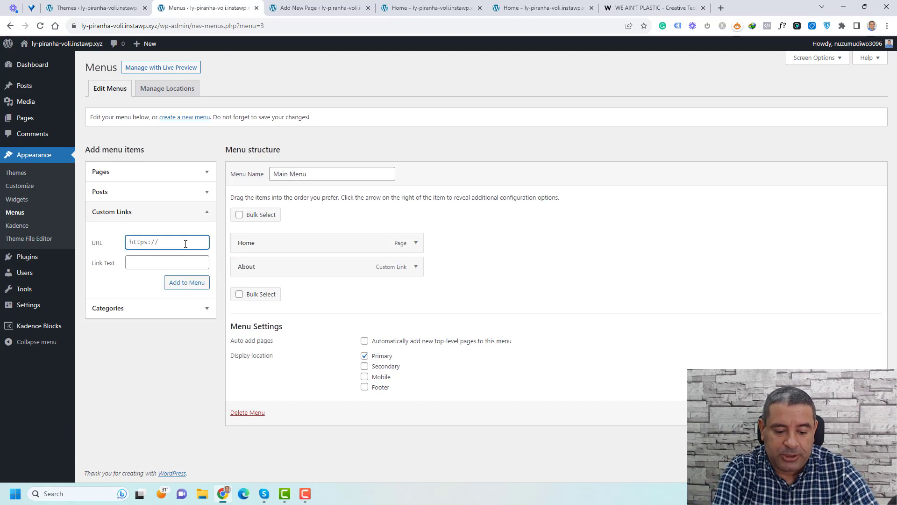
type("#contact")
key("Tab")
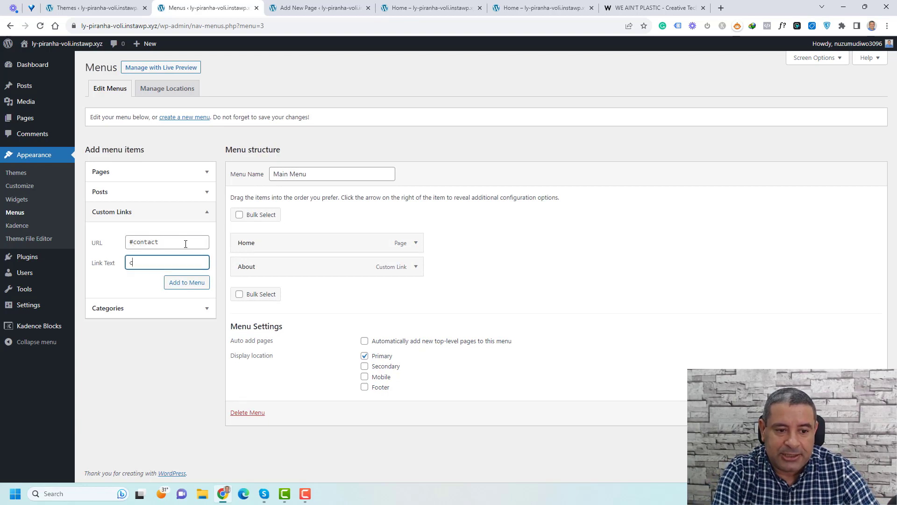
type("cON")
key("BackSpace")
key("BackSpace")
key("BackSpace")
type("Contact Us")
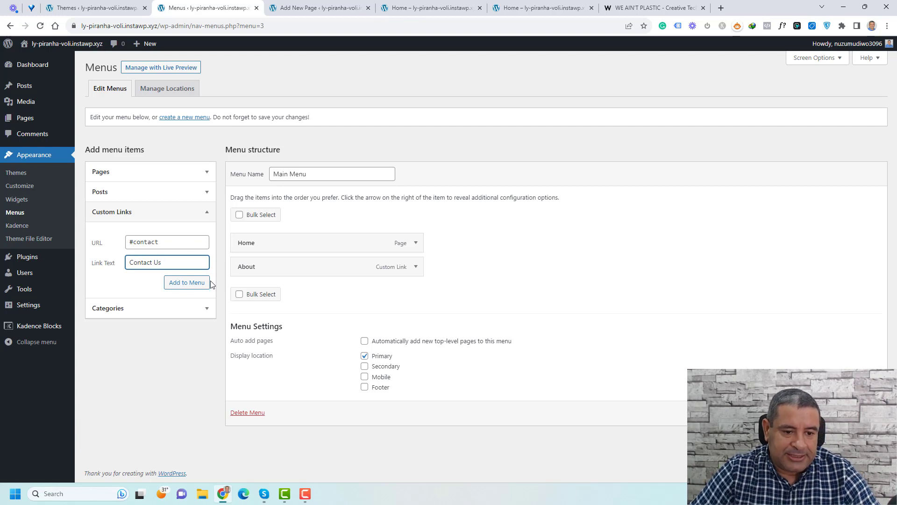
left_click(206, 283)
- Add a custom link to the menu with the URL #services and the link text "Services"
left_click(174, 241)
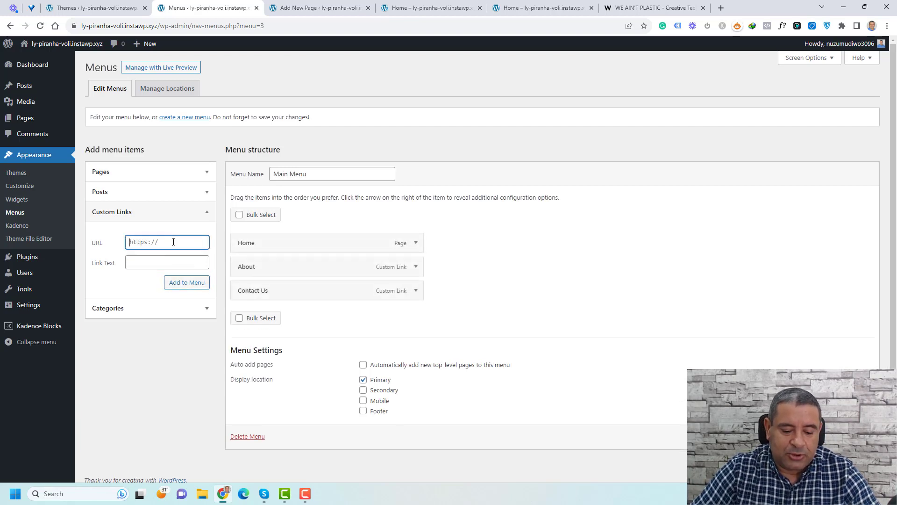
key("ctrl+a")
type("#services")
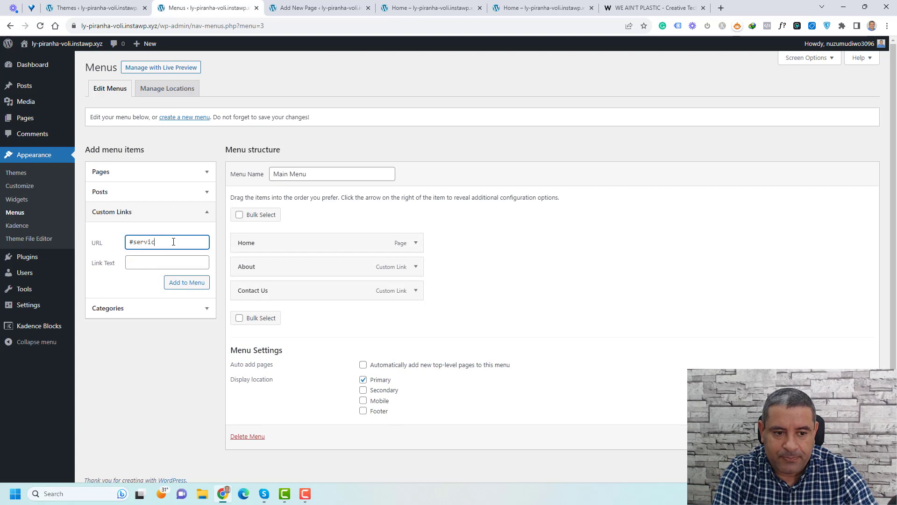
key("Tab")
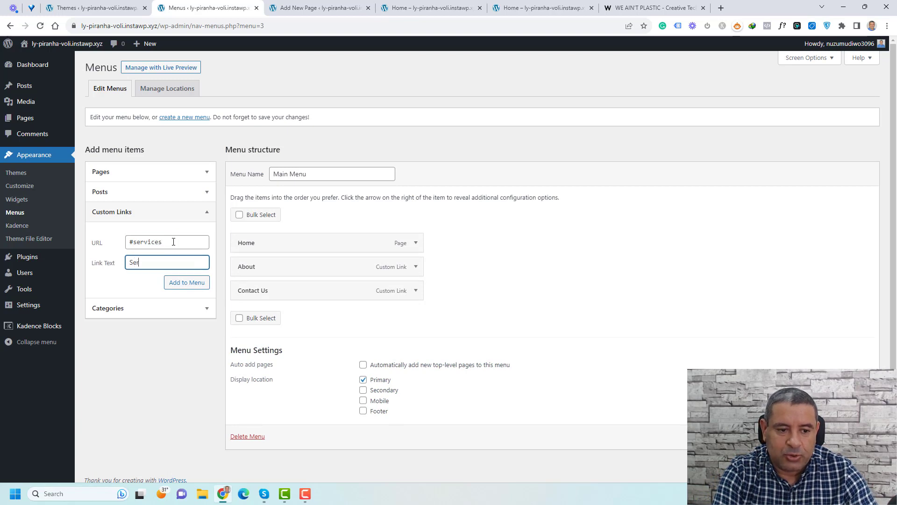
type("Services")
left_click(173, 282)
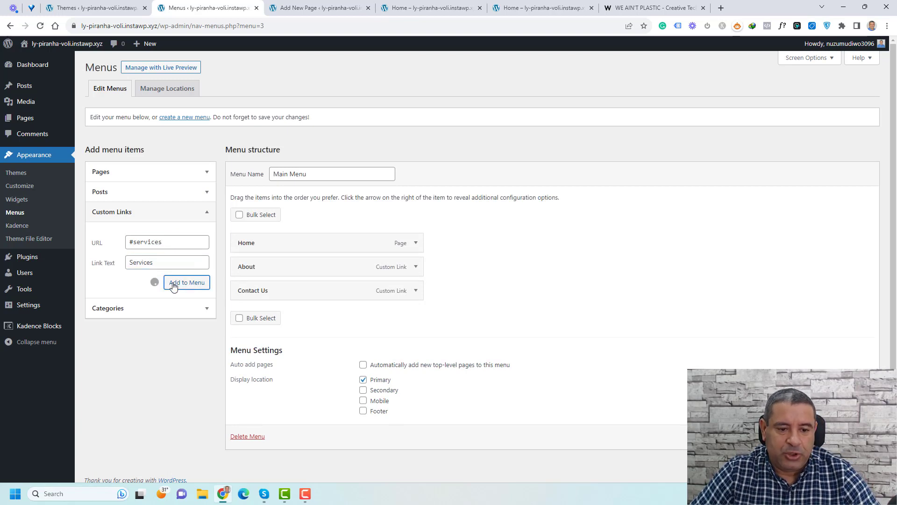
- Add a custom link to the menu with the URL #testmonials and the link text "Testimonials"
left_click(180, 240)
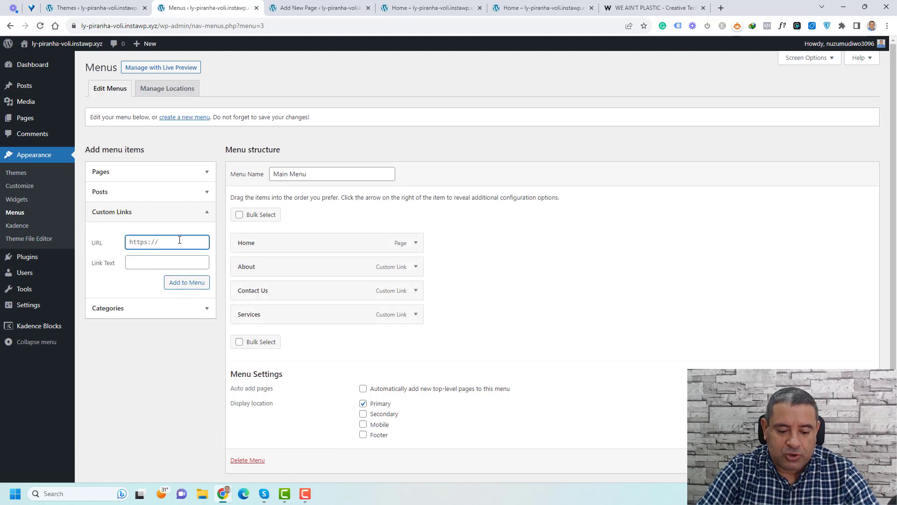
key("ctrl+a")
type("#tes")
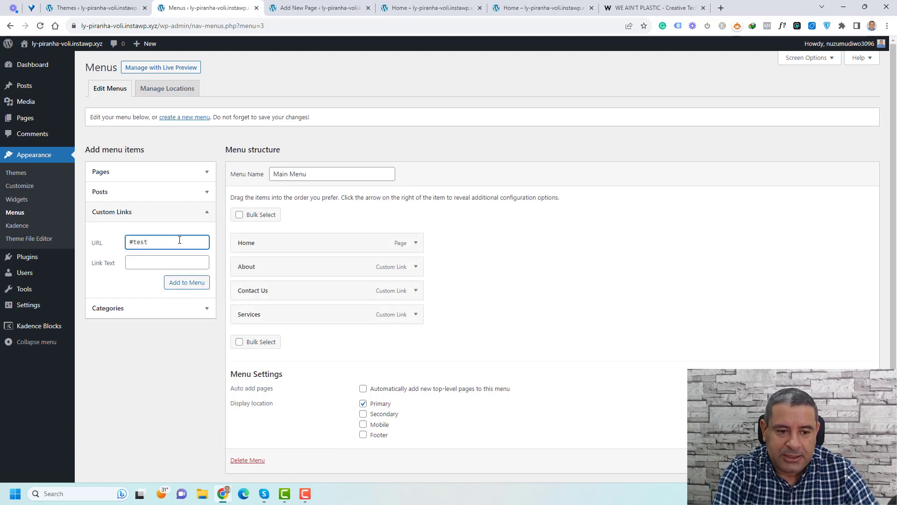
type("tmonials")
key("Tab")
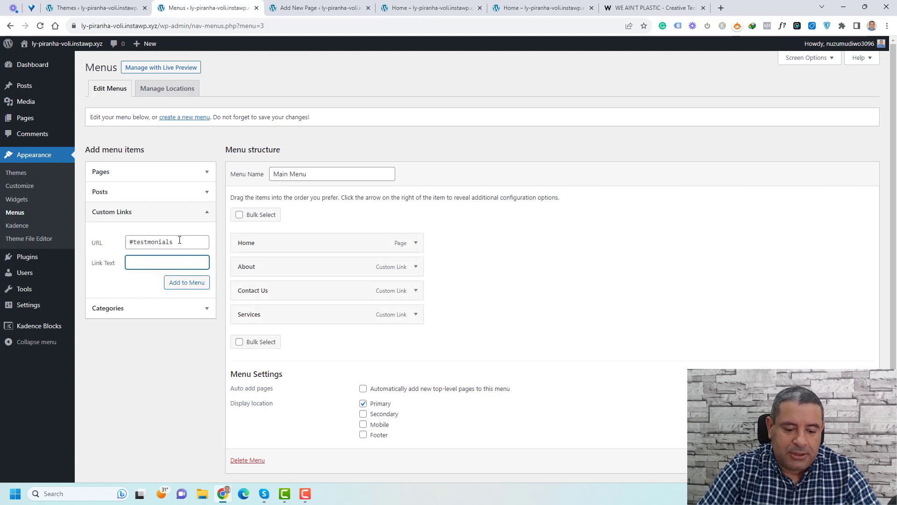
key("BackSpace")
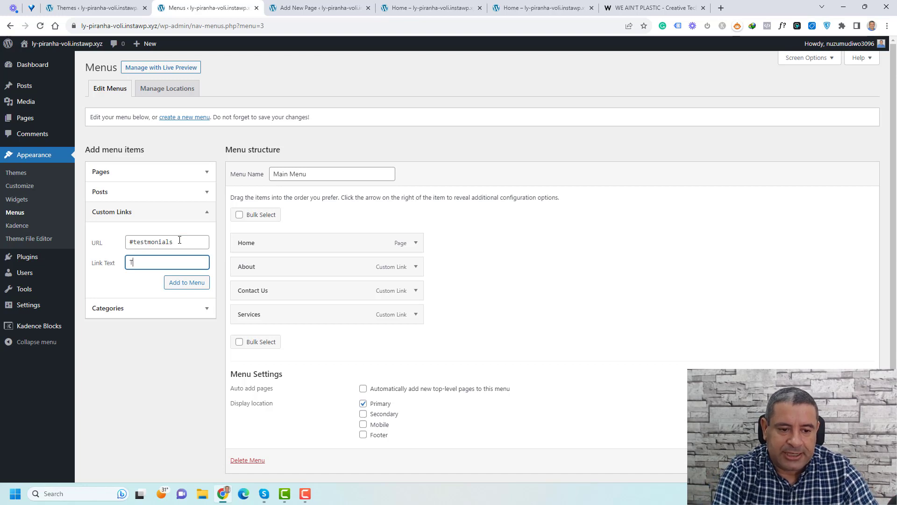
type("Testimonials")
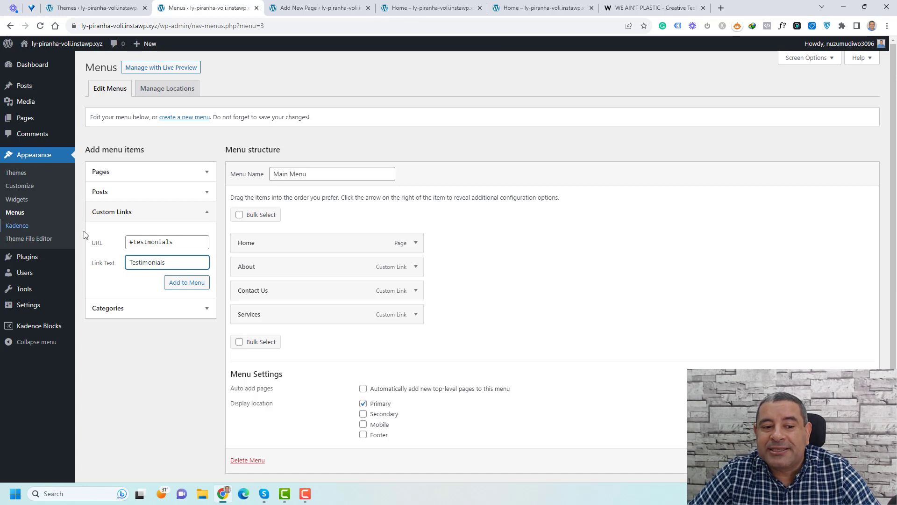
left_click_drag(134, 242, 130, 242)
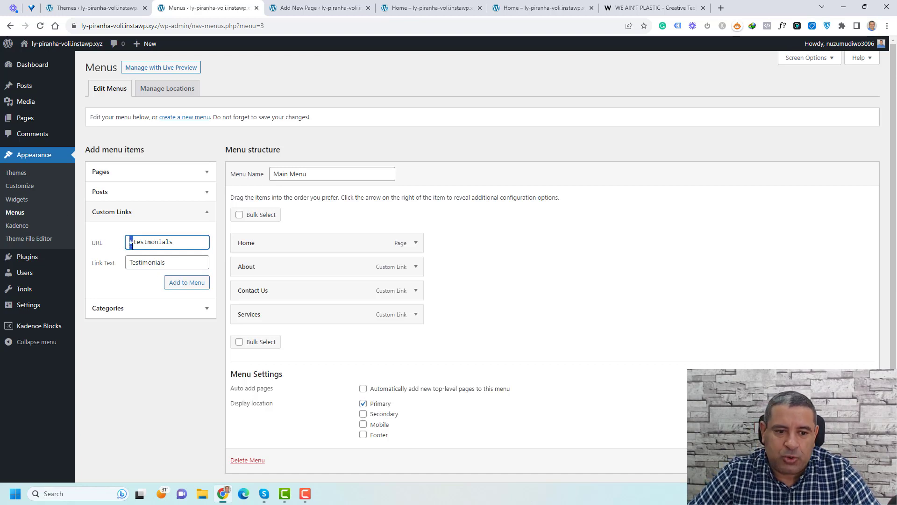
left_click(185, 282)
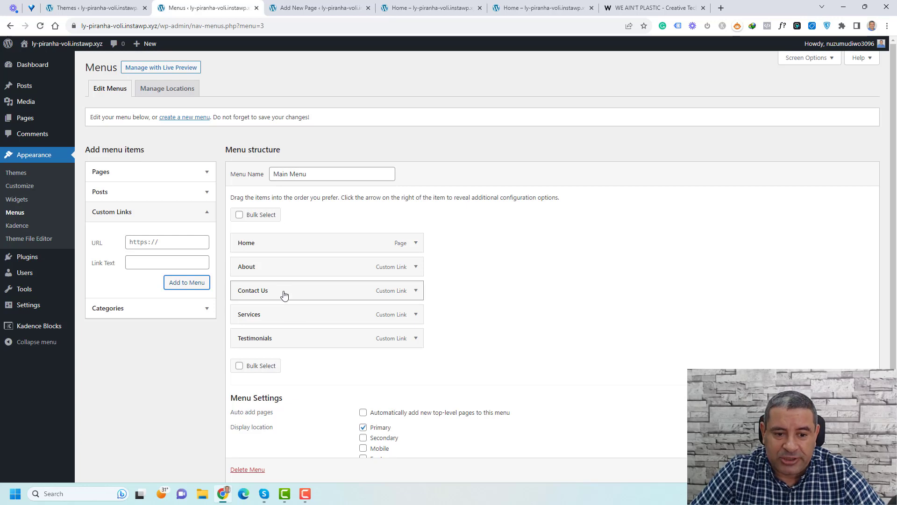
- Move the Contact Us item below Testimonials to the end of the menu structure and save the menu
left_click_drag(284, 294, 282, 337)
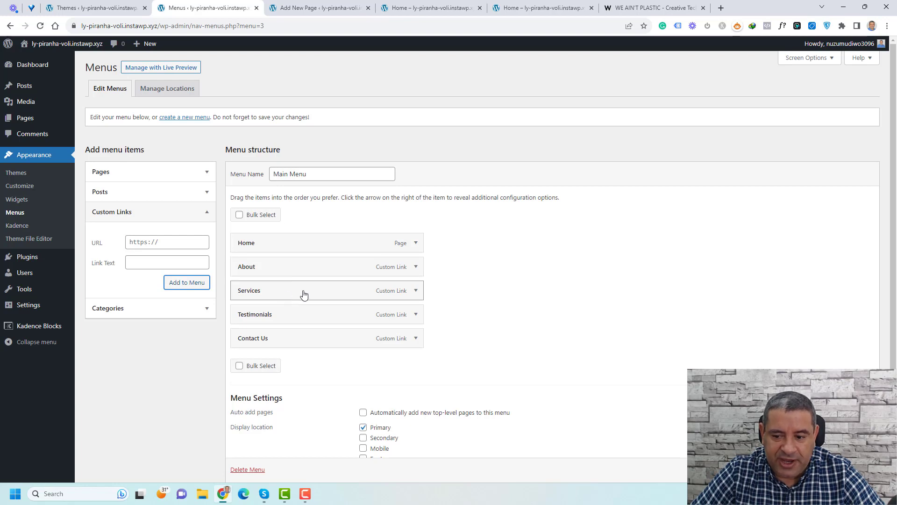
scroll(658, 383, "down", 1)
scroll(657, 384, "down", 1)
left_click(858, 429)
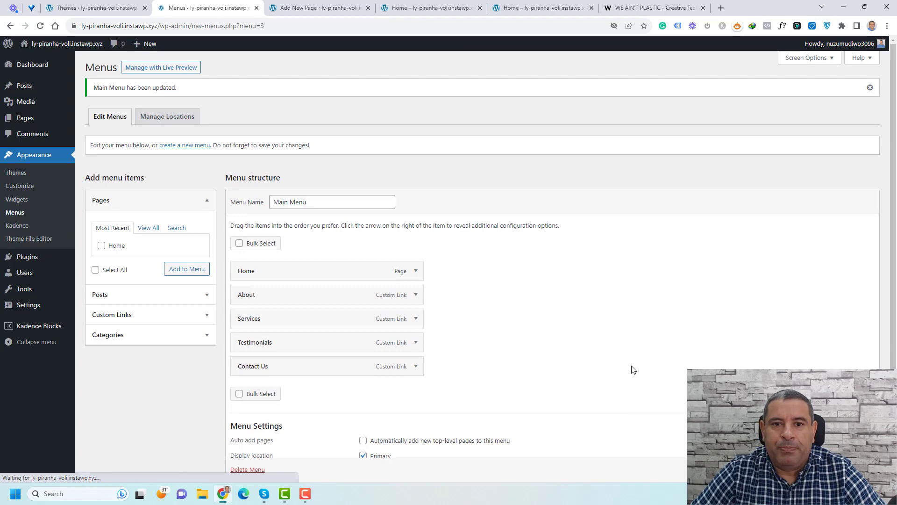
- Switch to the published home page and reload it to check the new header menu
left_click(431, 4)
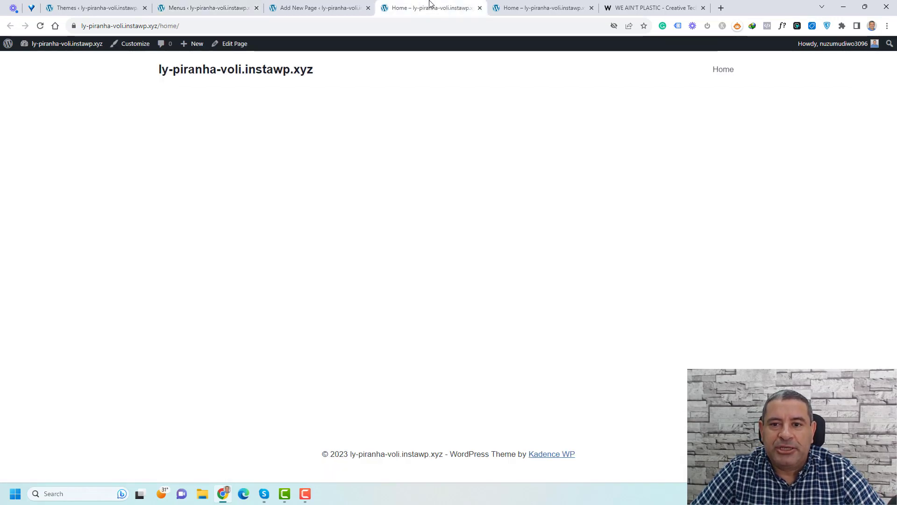
left_click(541, 4)
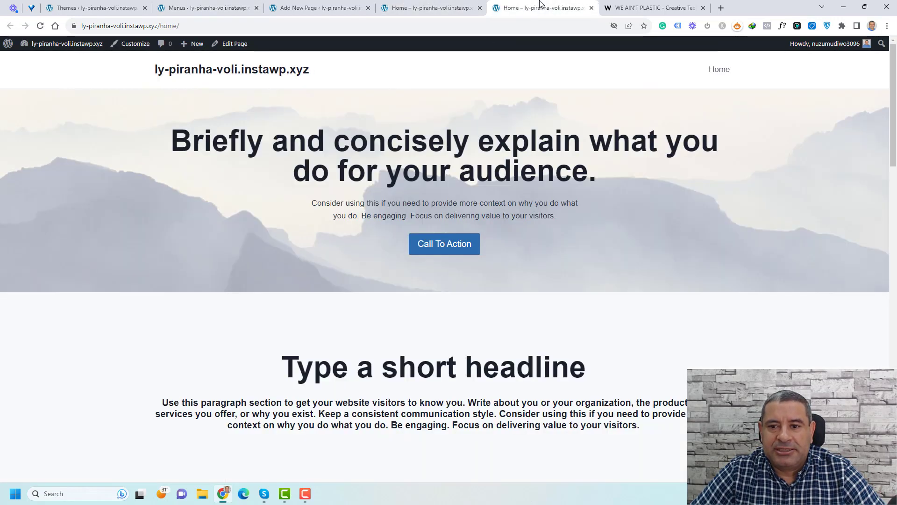
left_click(41, 27)
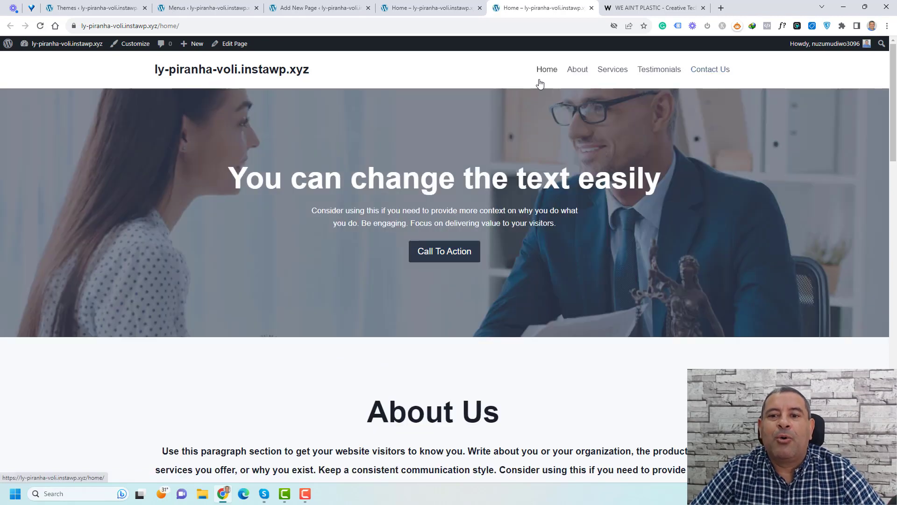
- Test the About, Services and Testimonials links in the published page's header menu, returning to the page's start between them
left_click(578, 71)
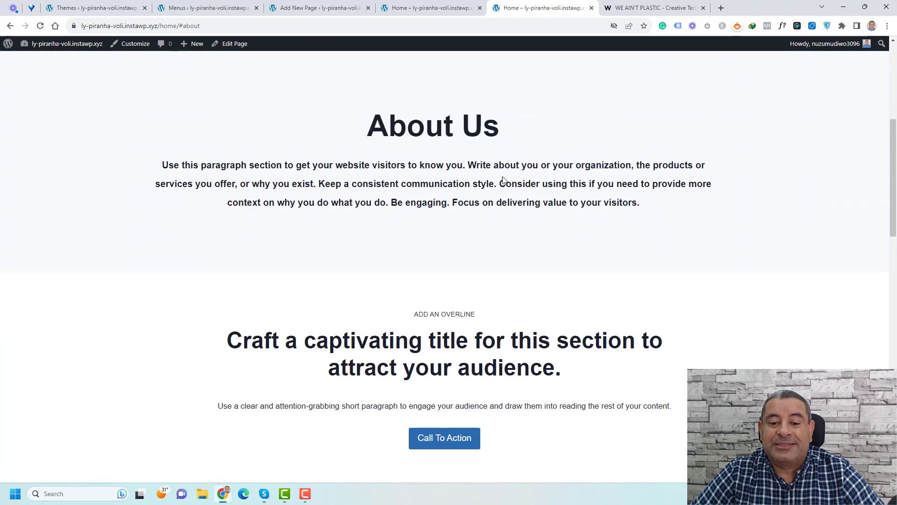
scroll(542, 225, "up", 6)
left_click(612, 82)
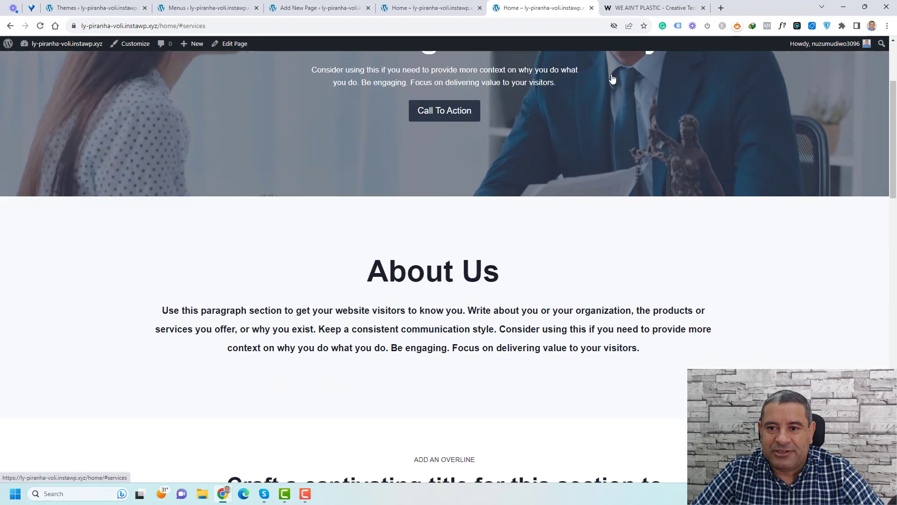
scroll(504, 229, "up", 10)
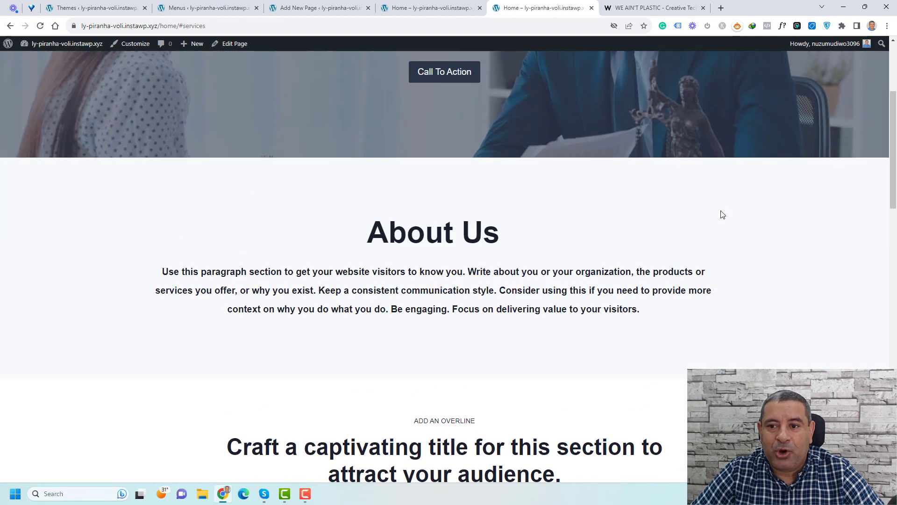
left_click(661, 71)
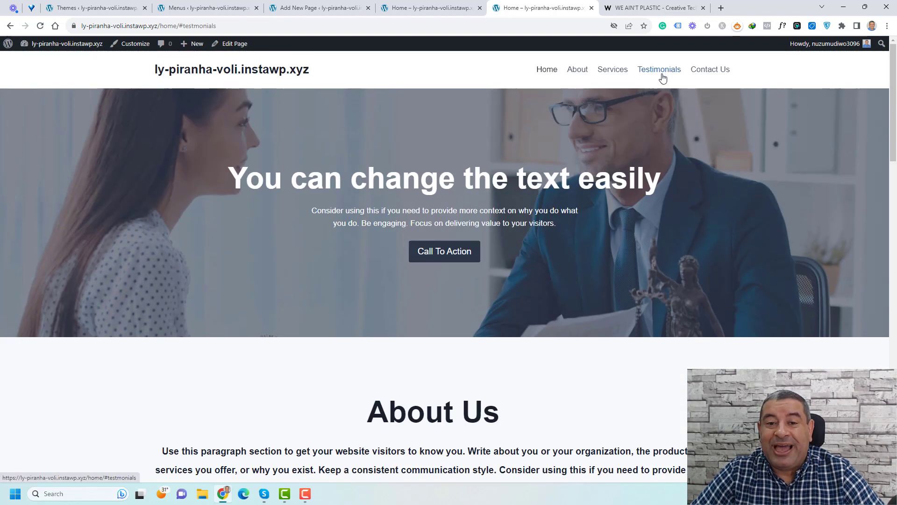
- Test the Contact Us link in the published page's header menu, then return to the Home page editor
left_click(708, 73)
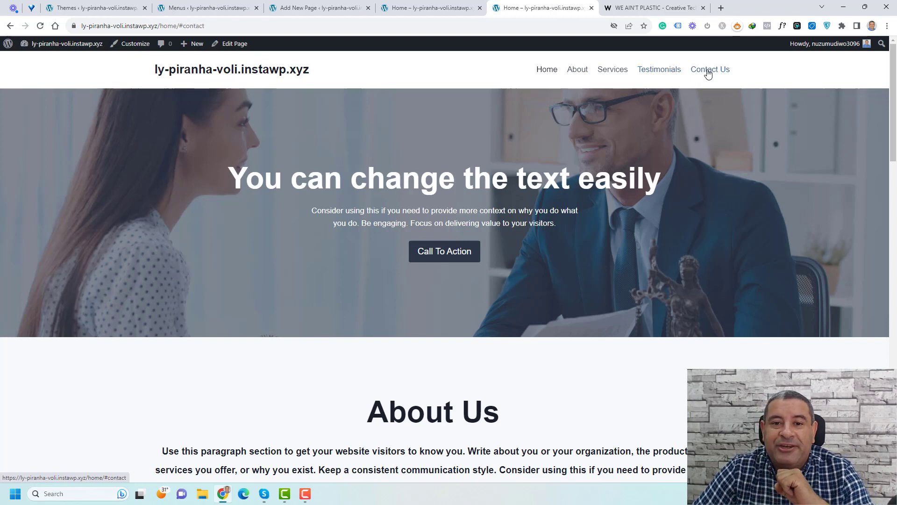
left_click(205, 8)
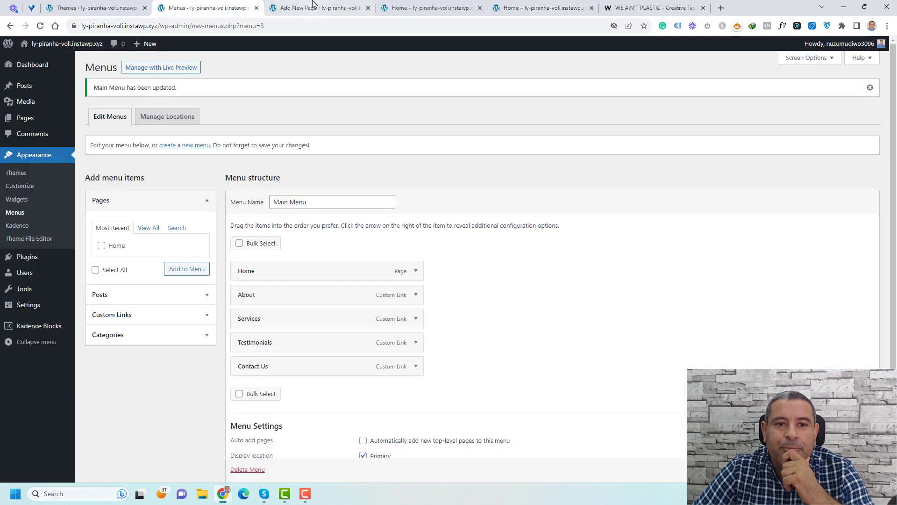
left_click(313, 8)
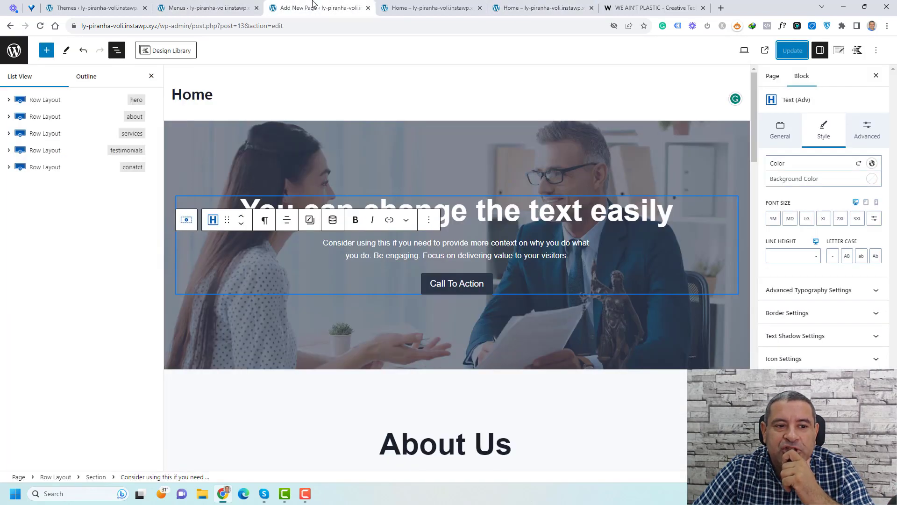
- Correct the misspelled HTML anchor of the Contact Us section's row layout to "contact"
left_click(132, 170)
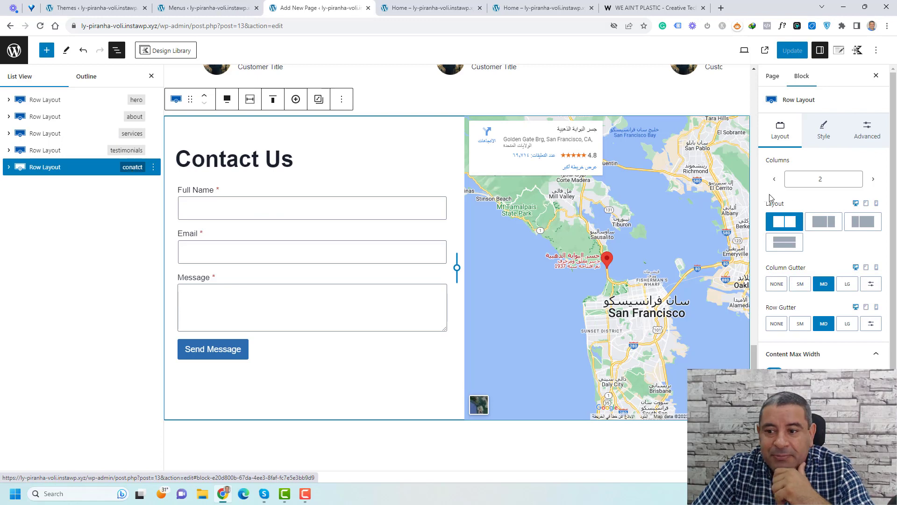
left_click(865, 136)
scroll(823, 234, "down", 1)
left_click(780, 355)
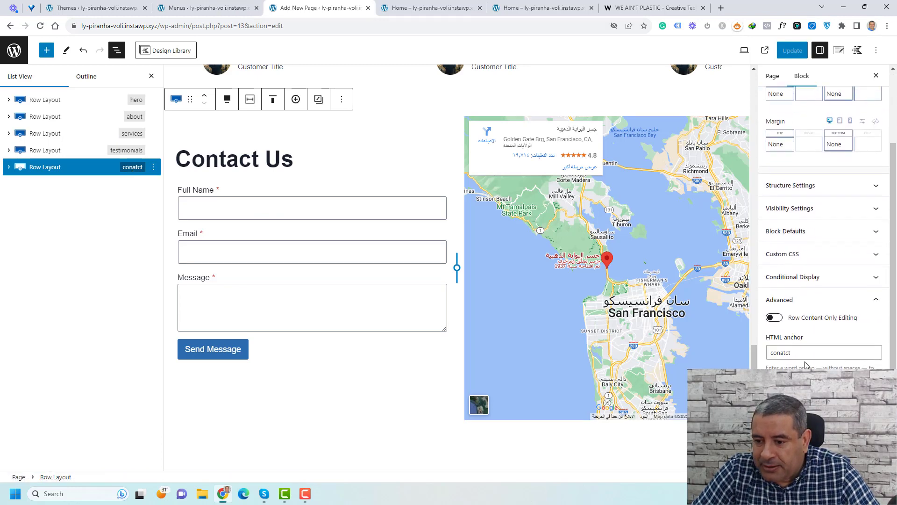
double_click(805, 352)
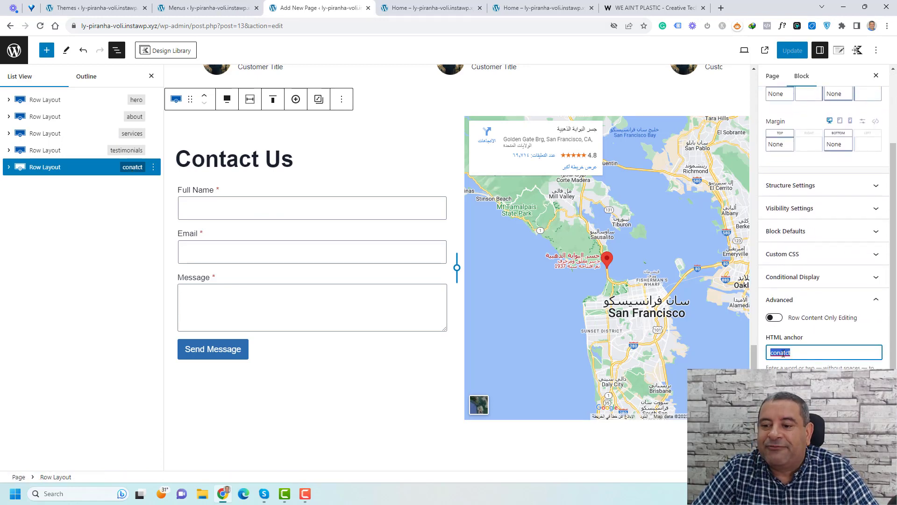
right_click(784, 353)
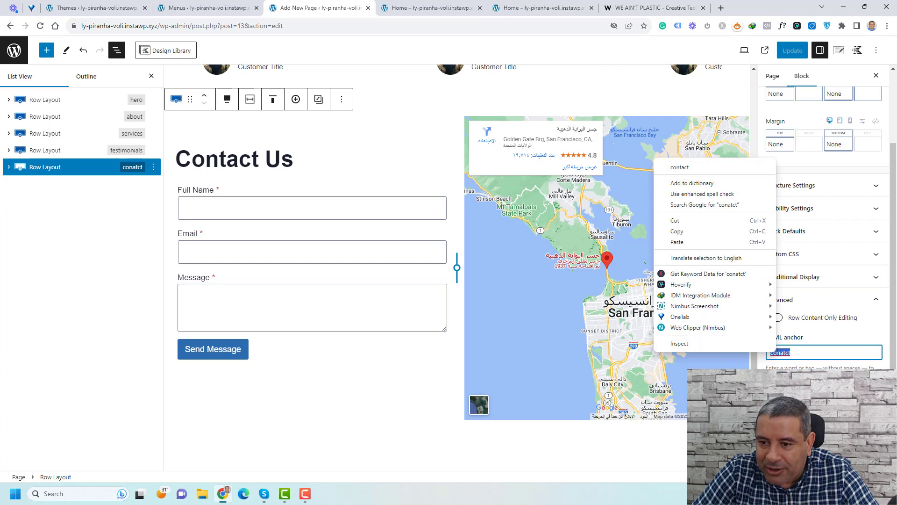
left_click(720, 170)
double_click(807, 351)
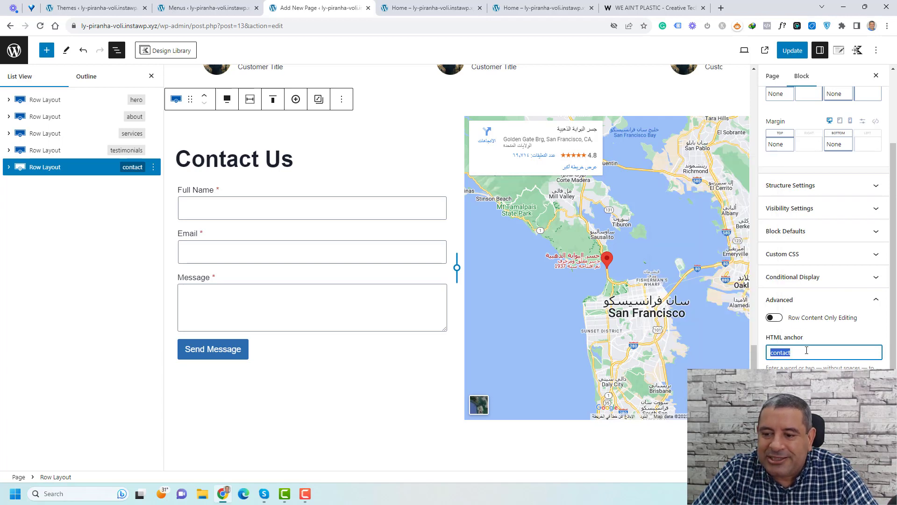
- Check the Contact Us item's URL in the Main Menu structure against the section's anchor
left_click(205, 8)
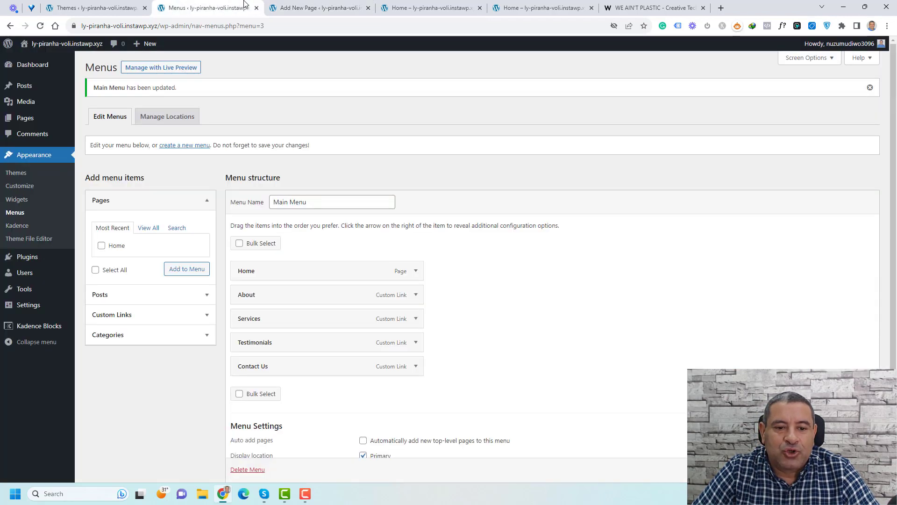
left_click(416, 367)
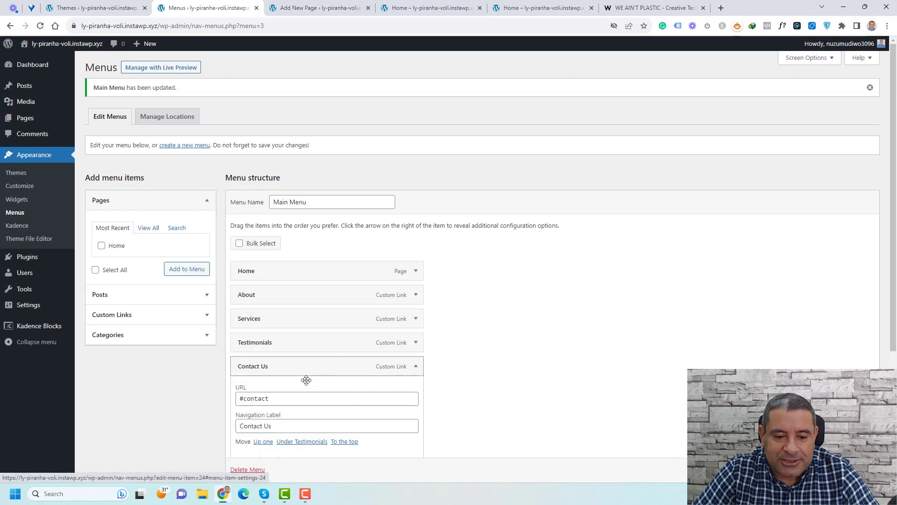
left_click_drag(244, 399, 275, 398)
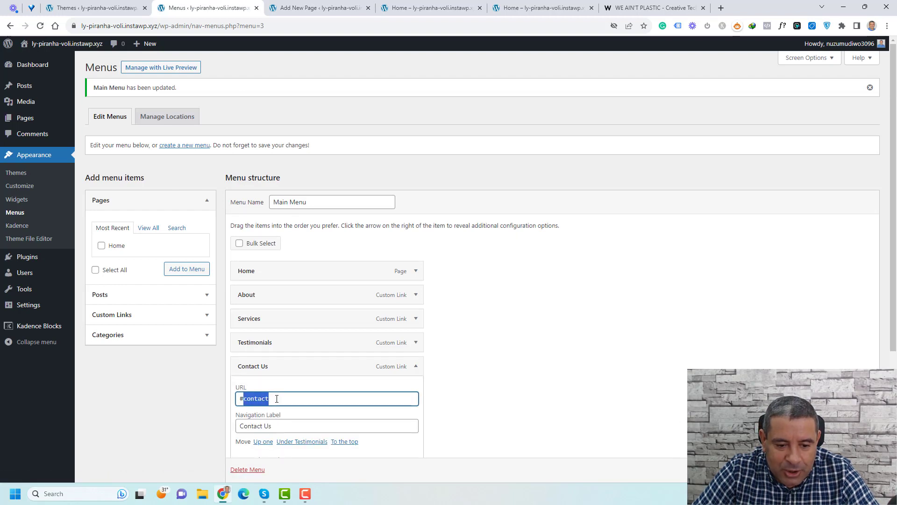
left_click(276, 399)
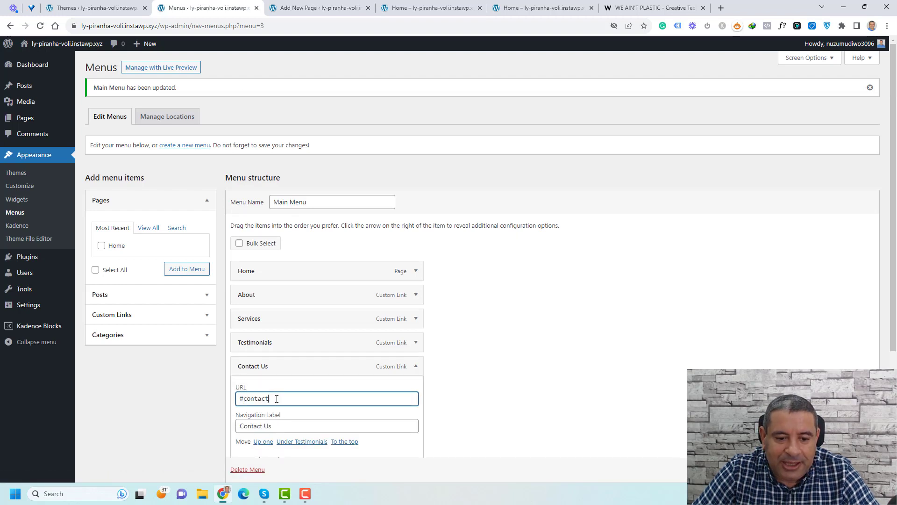
left_click(416, 367)
- Copy the HTML anchor of the testimonials row layout from the Home page editor
left_click(351, 5)
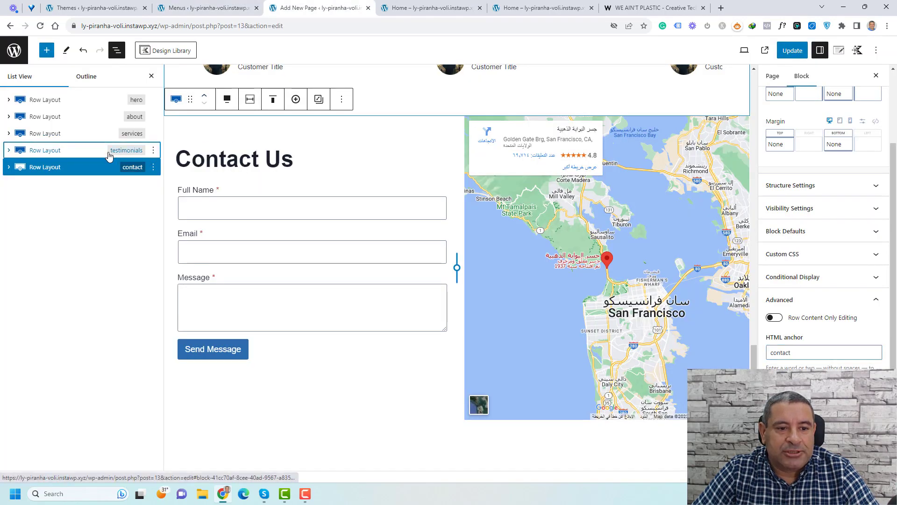
left_click(112, 150)
left_click(868, 131)
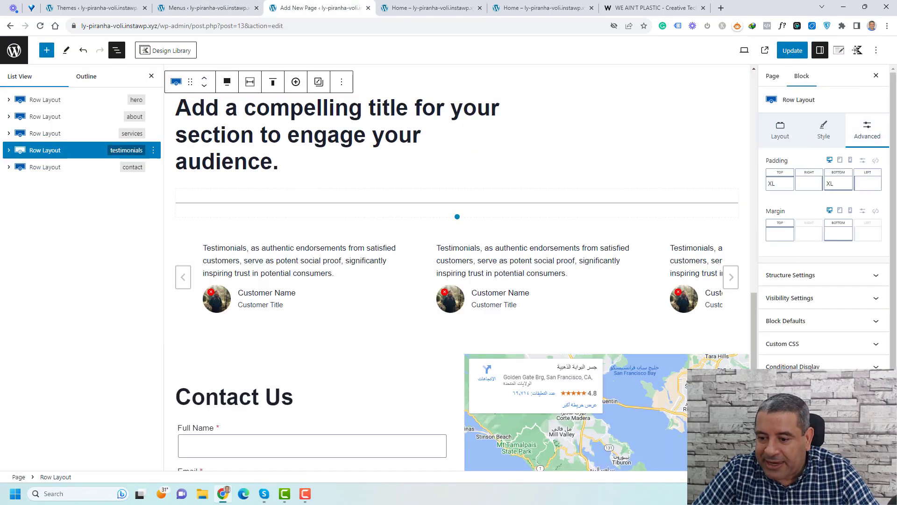
scroll(869, 187, "down", 2)
double_click(817, 356)
key("ctrl+c")
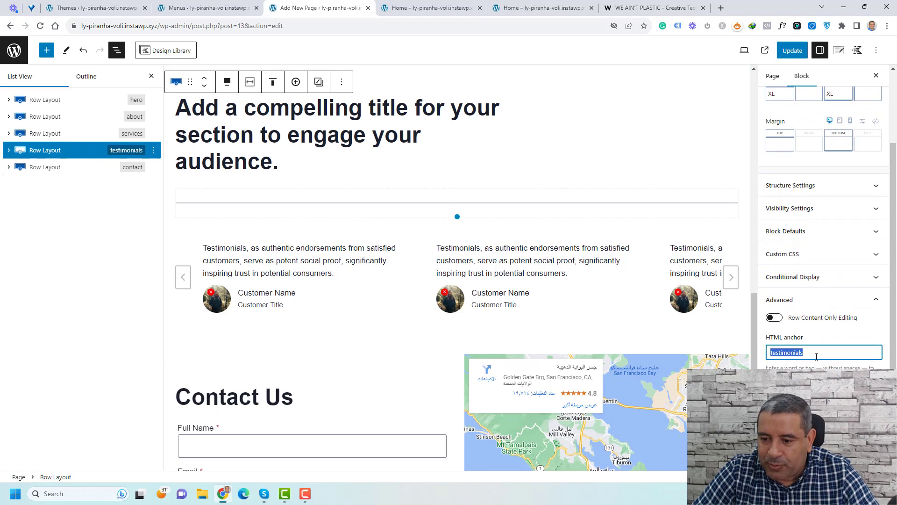
- Set the Testimonials menu item's URL to #testimonials using the copied anchor and save the Main Menu
left_click(208, 8)
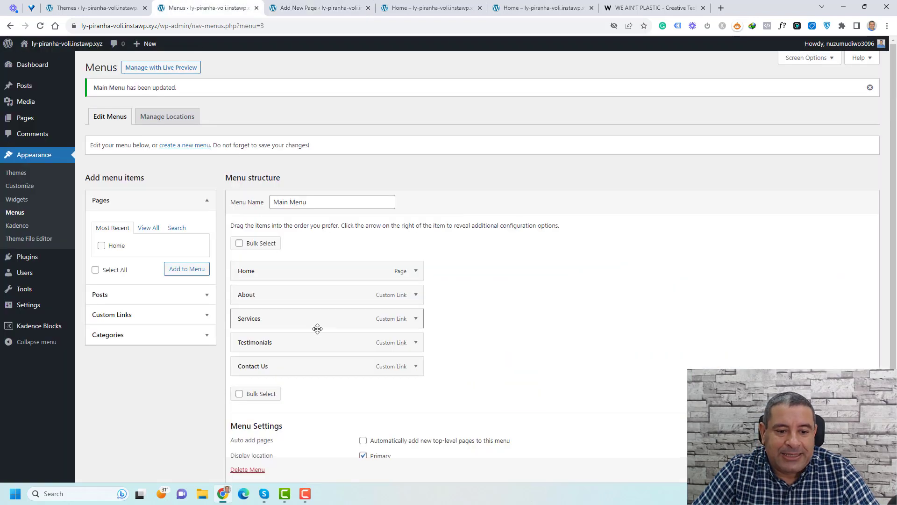
left_click(414, 343)
left_click_drag(242, 379, 304, 372)
key("ctrl+v")
scroll(524, 345, "down", 3)
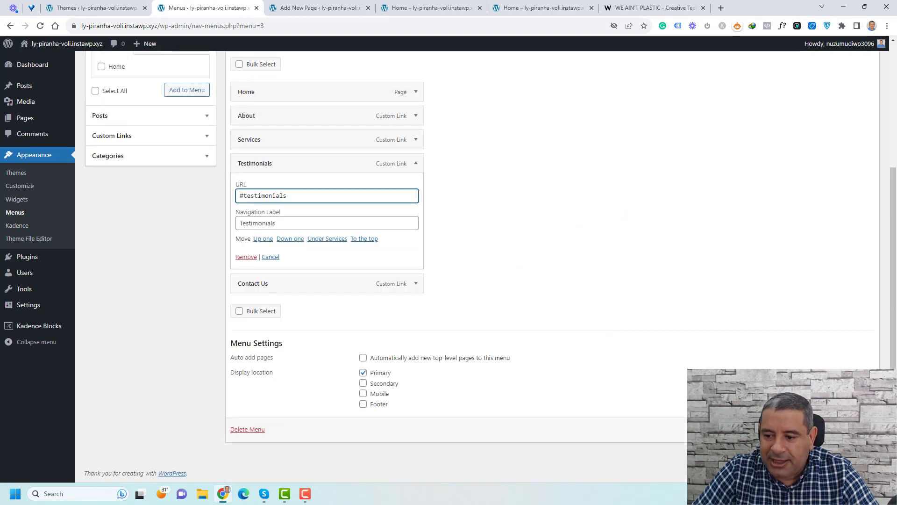
left_click(854, 429)
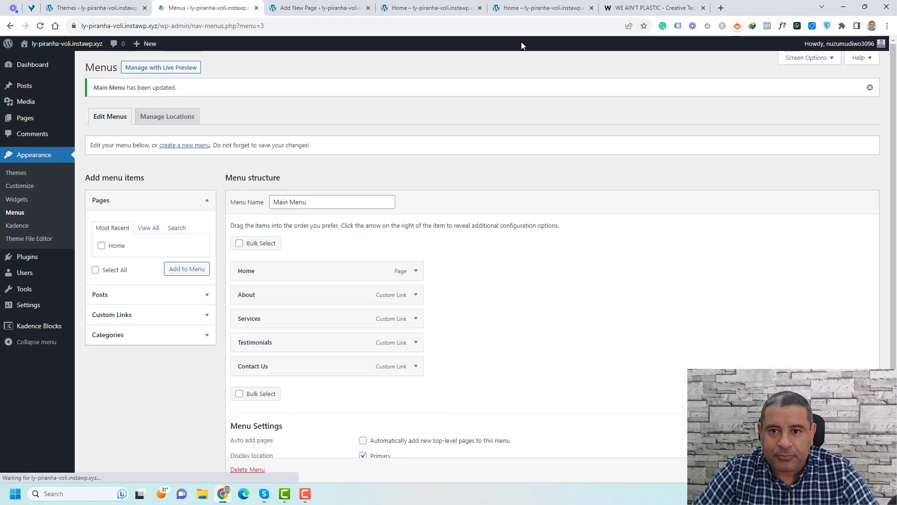
- Reload the published home page and test its Testimonials and Contact Us header links
left_click(527, 10)
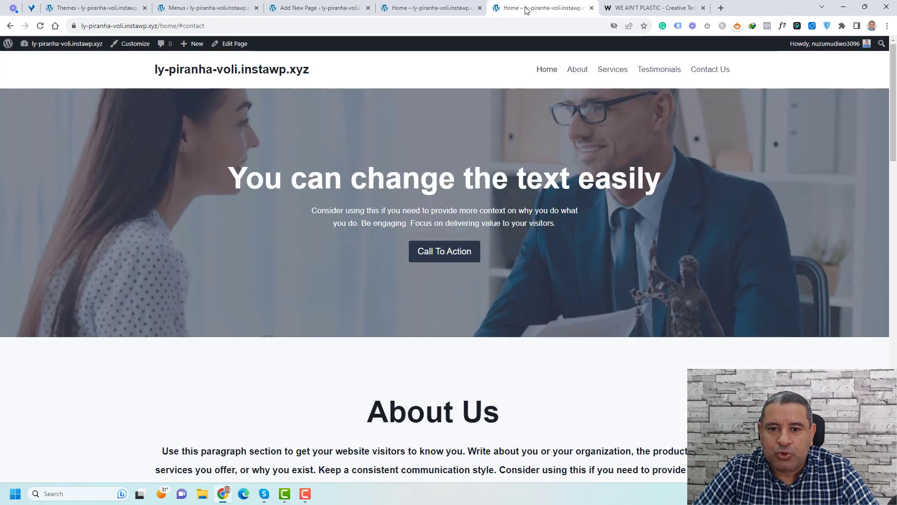
left_click(41, 27)
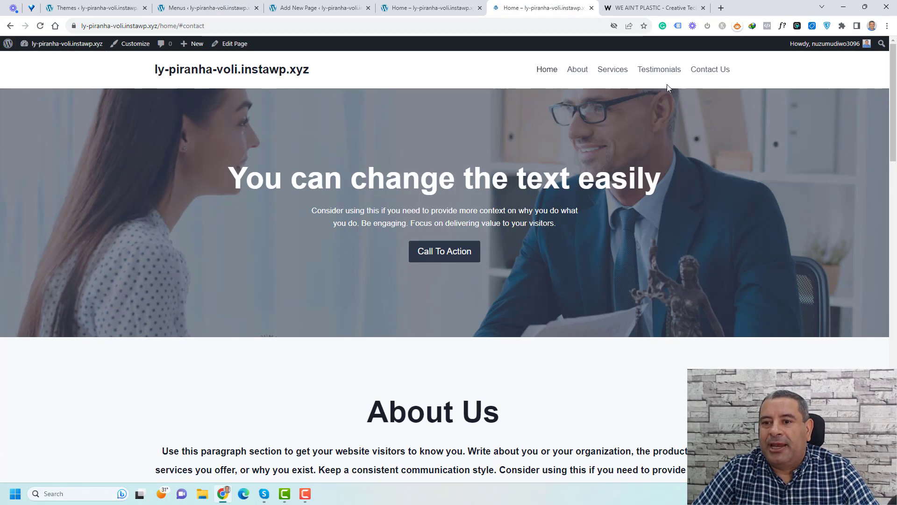
left_click(659, 70)
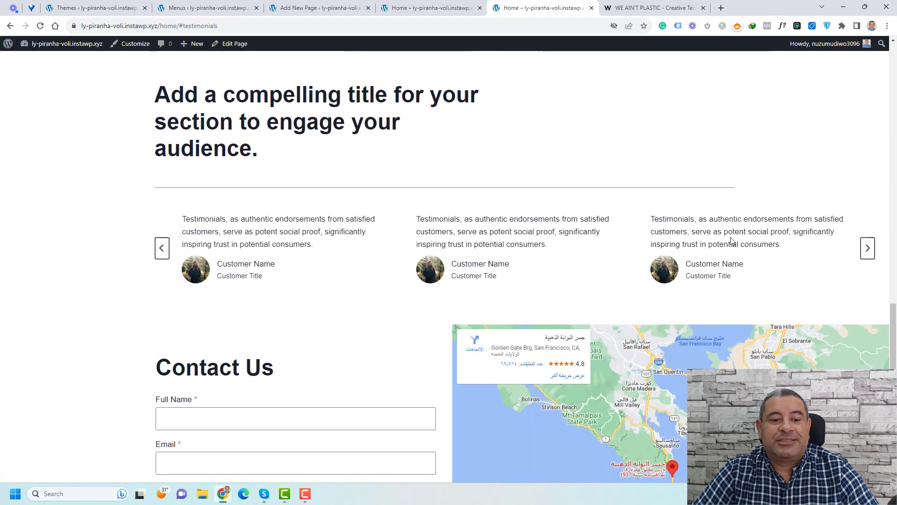
scroll(732, 241, "up", 20)
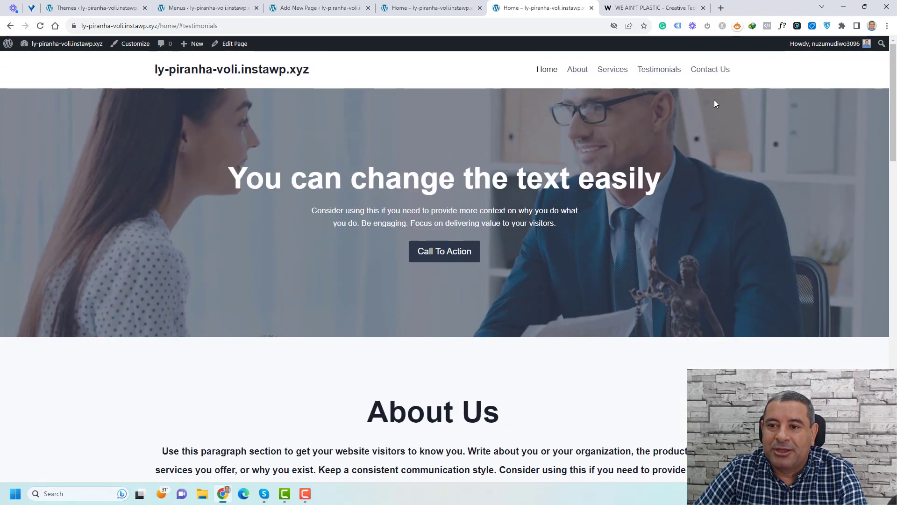
left_click(713, 71)
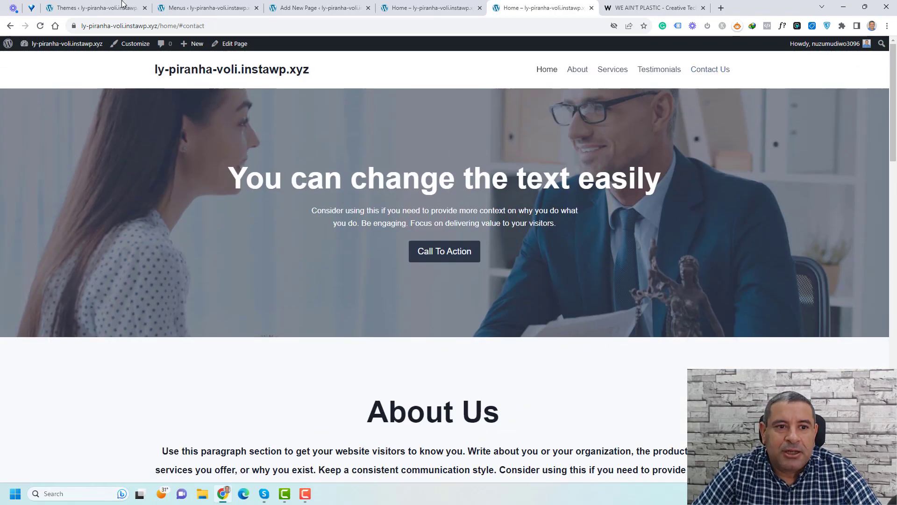
- Inspect the Contact Us menu item's URL again on the Menus admin page
left_click(207, 7)
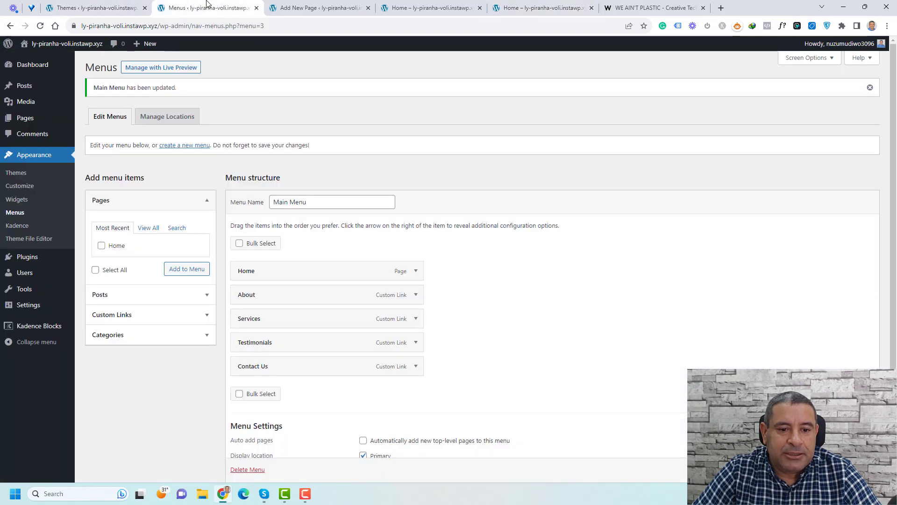
left_click(419, 365)
scroll(443, 343, "down", 2)
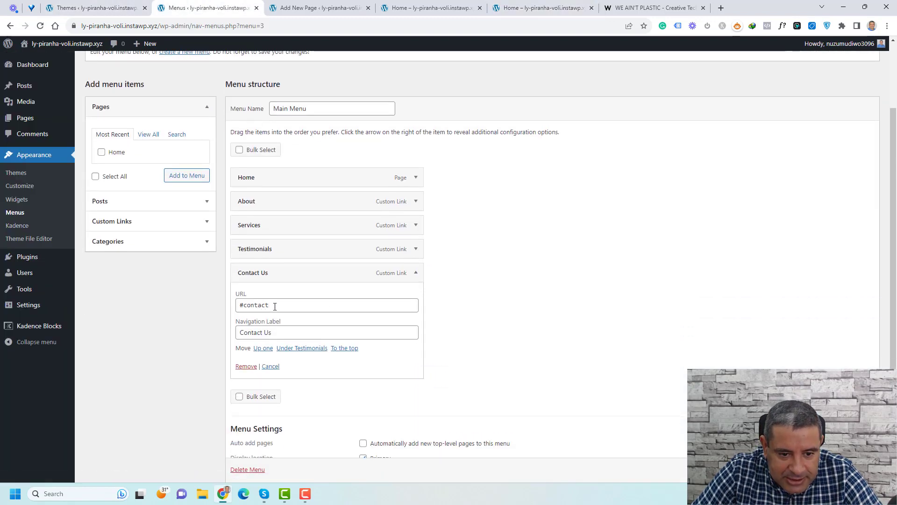
left_click_drag(275, 306, 246, 307)
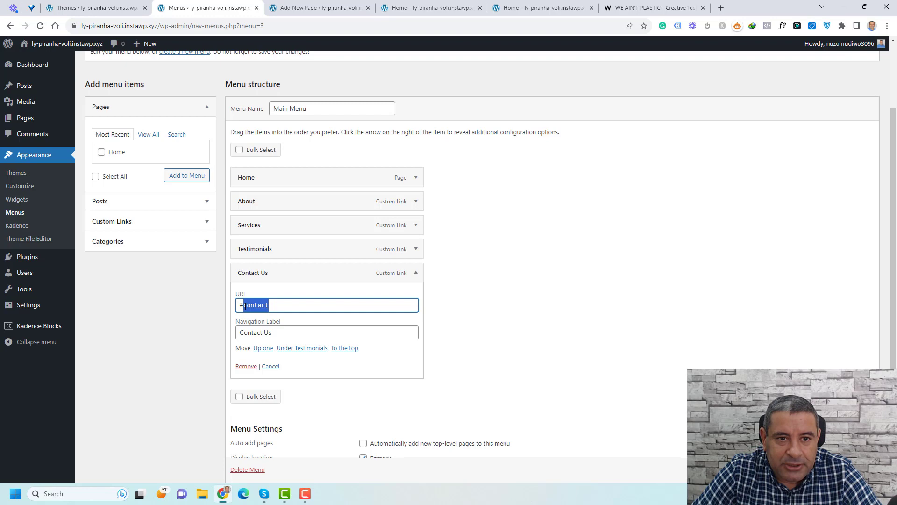
- Verify the contact row layout's HTML anchor in the page editor and update the Home page
left_click(293, 7)
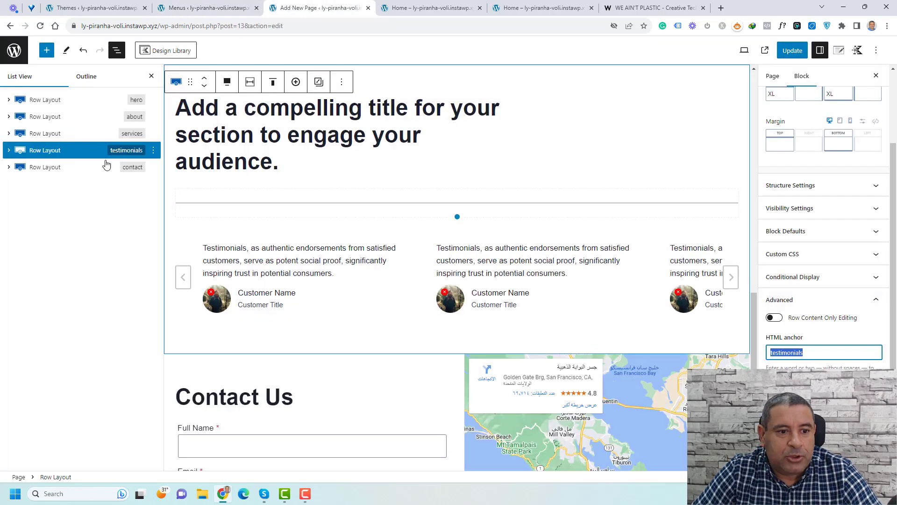
left_click(107, 167)
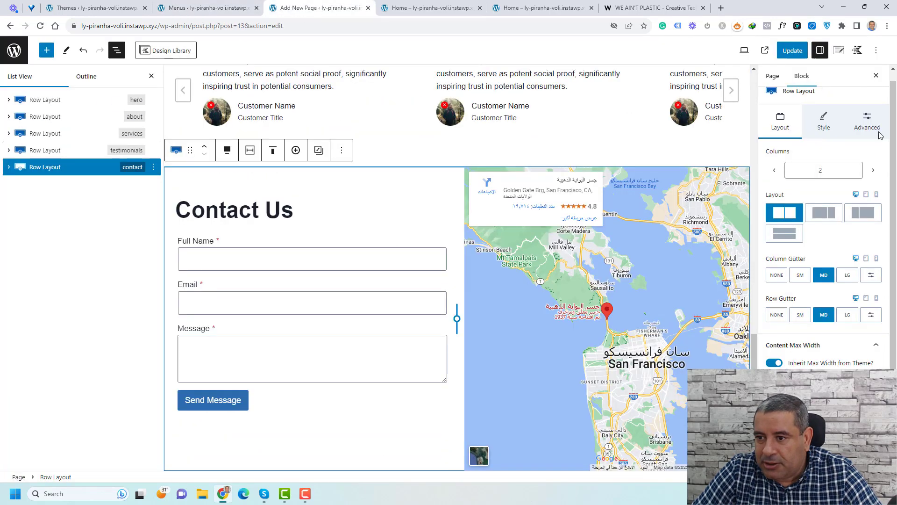
left_click(867, 121)
scroll(810, 362, "down", 2)
double_click(809, 351)
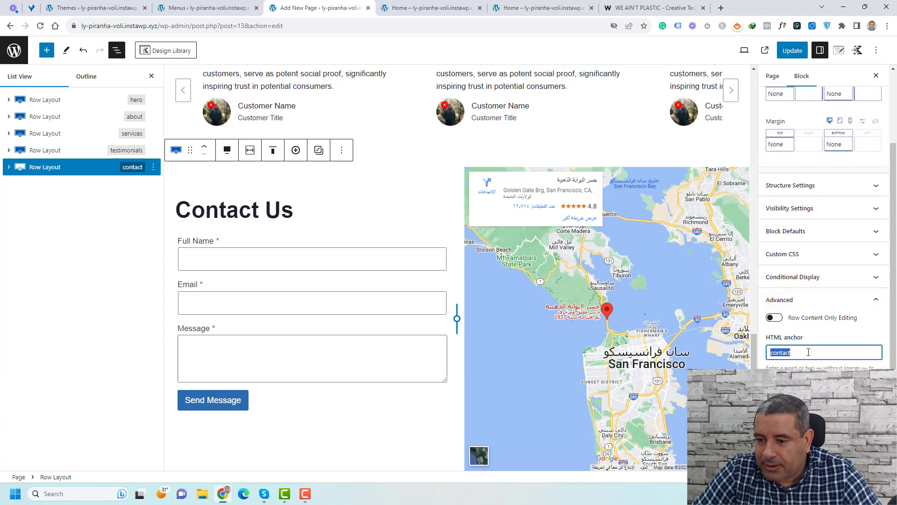
left_click(809, 352)
left_click(791, 52)
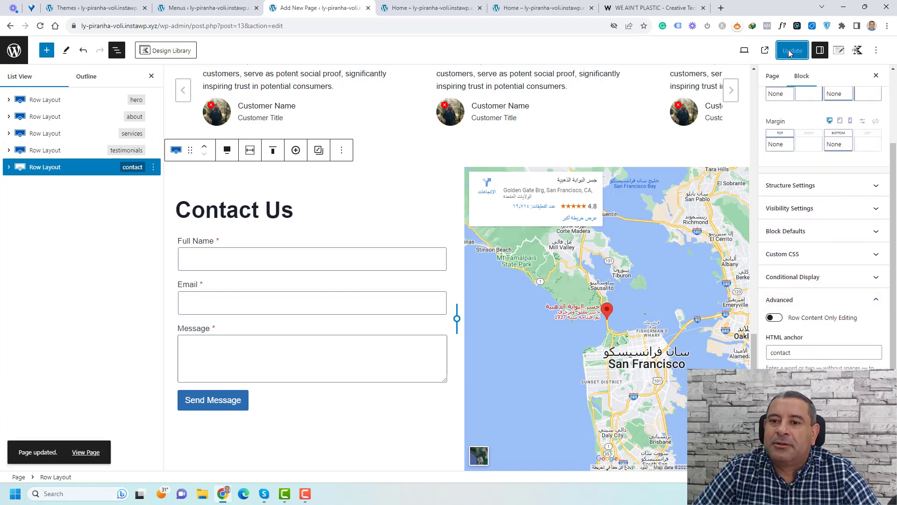
- Reload the published home page and test the Contact Us header link, returning to the page's start
left_click(549, 5)
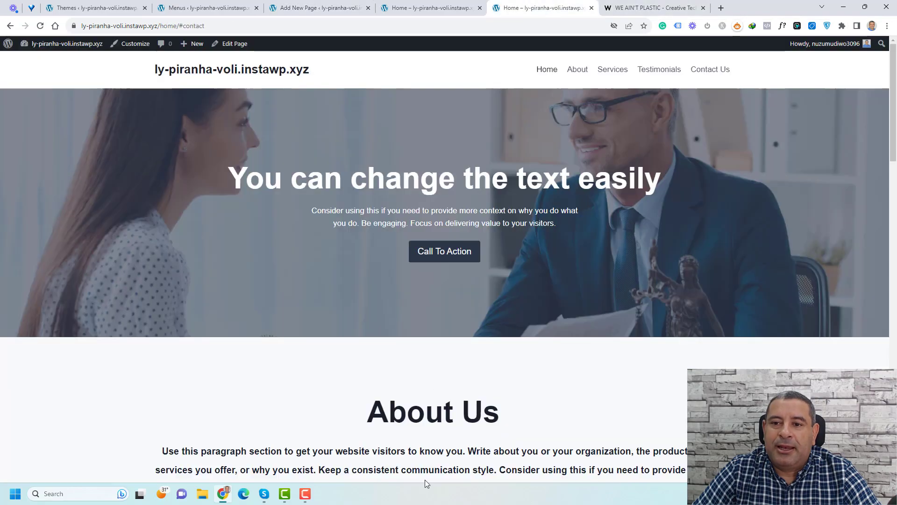
left_click(41, 26)
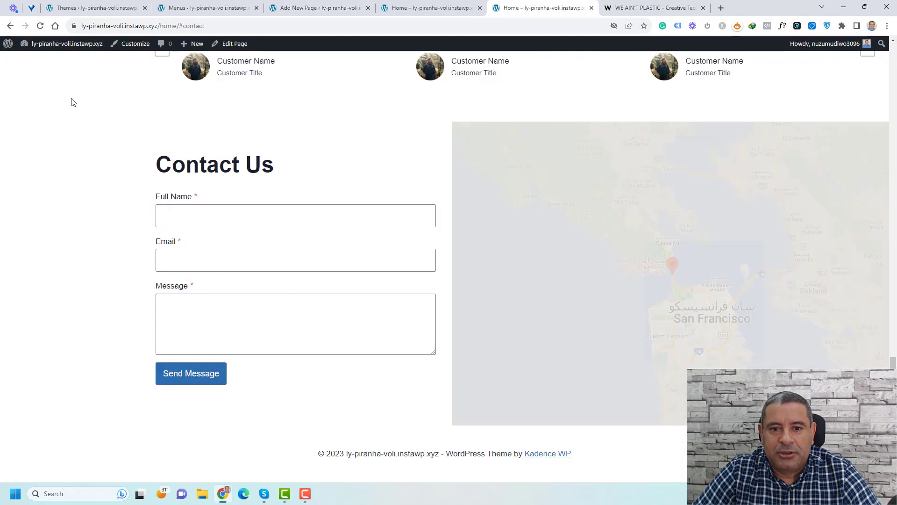
scroll(504, 250, "up", 15)
scroll(504, 250, "up", 3)
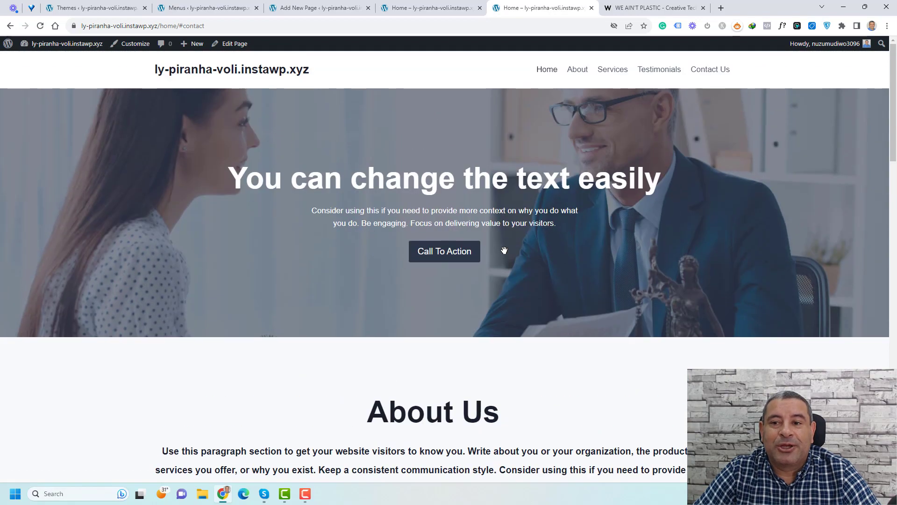
left_click(710, 72)
scroll(761, 252, "up", 10)
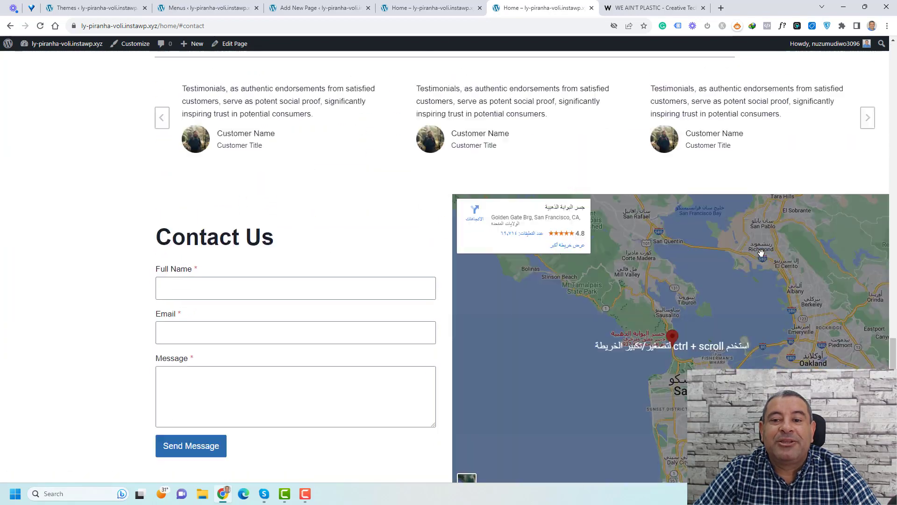
scroll(762, 253, "up", 9)
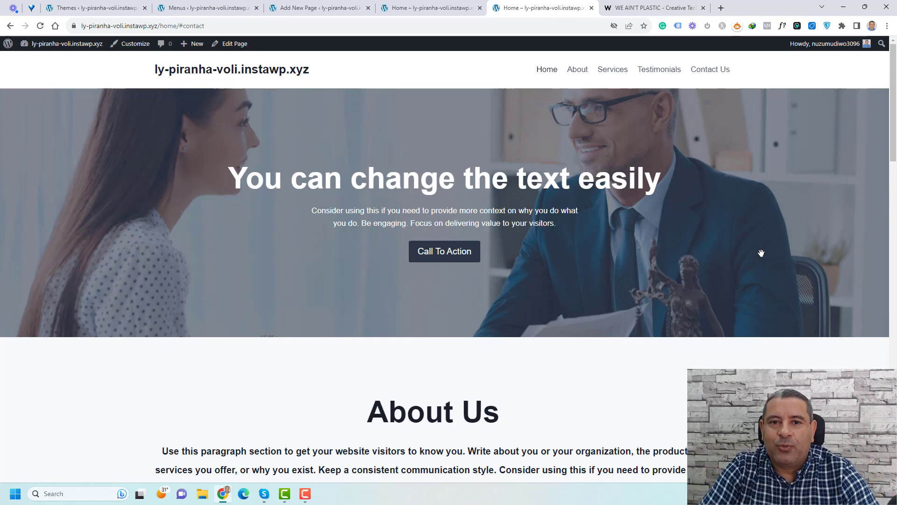
- Review the published home page and test its Testimonials header link
scroll(762, 253, "down", 15)
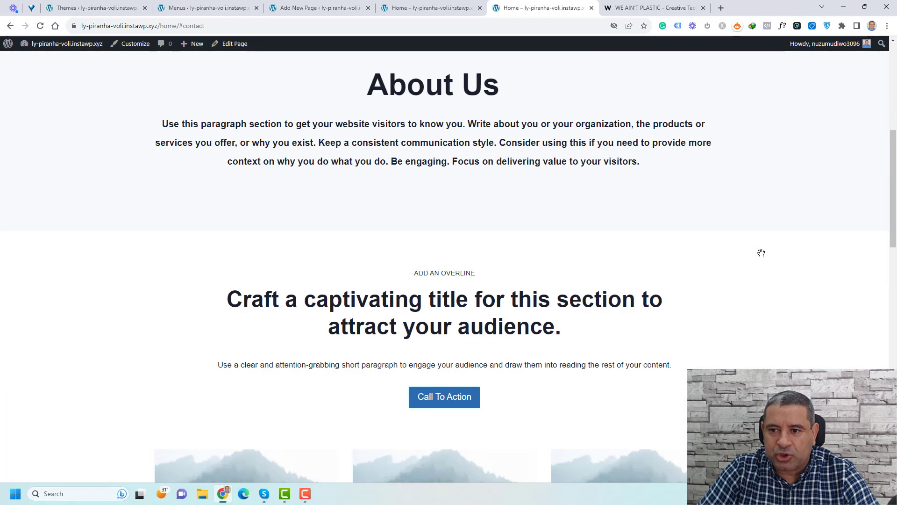
scroll(761, 253, "up", 15)
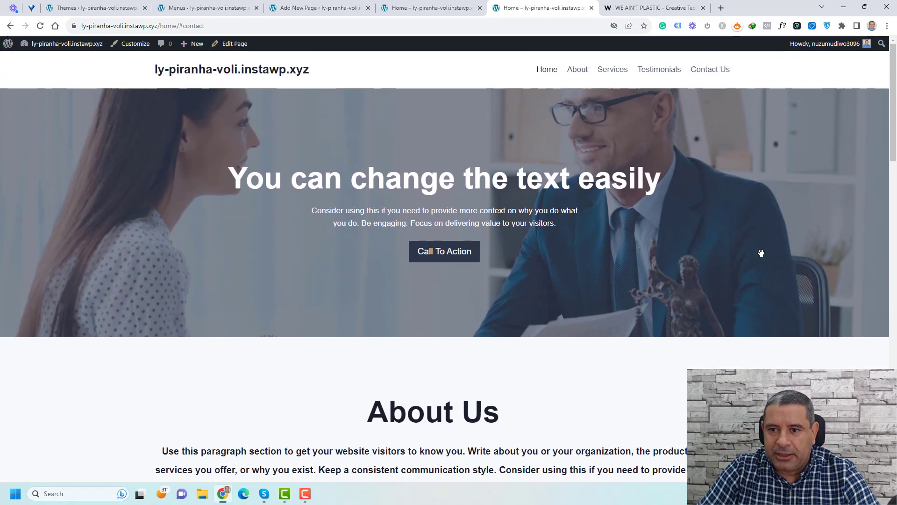
left_click(659, 69)
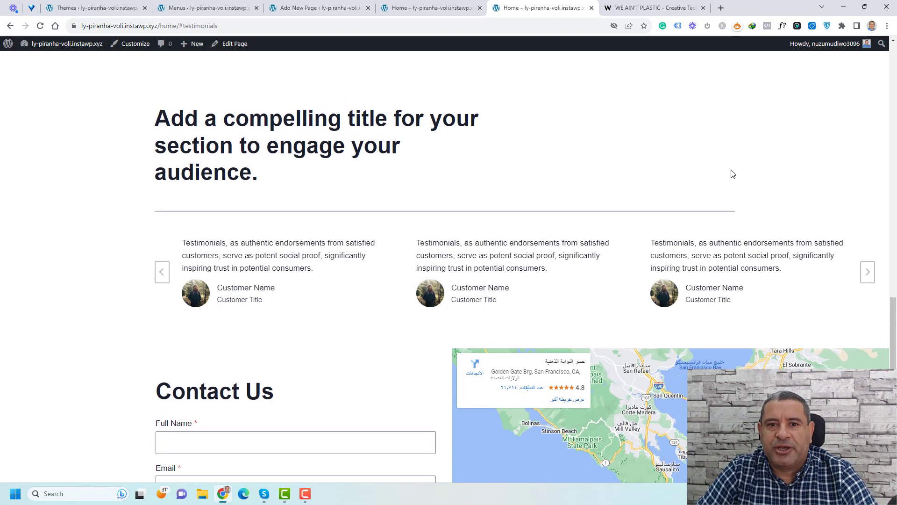
scroll(732, 174, "up", 7)
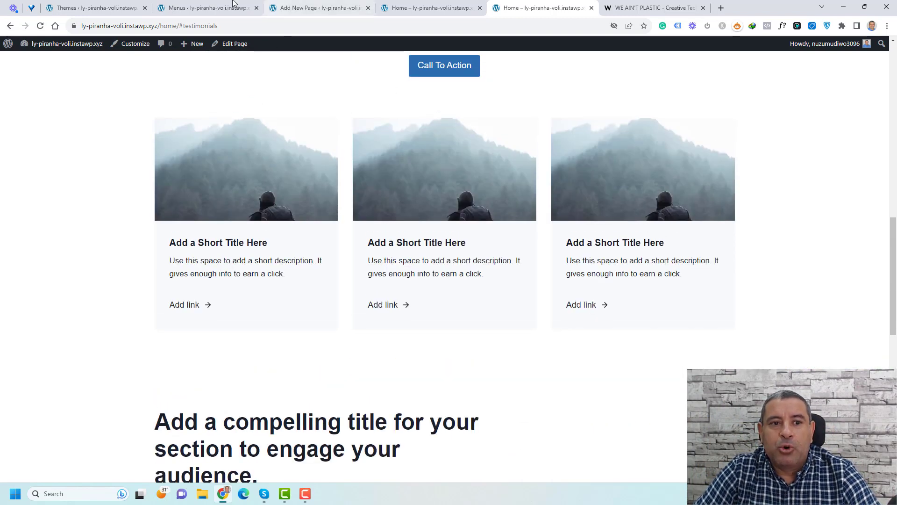
- Open the site's Customizer, enable the header's sticky option as Yes - Only Main Row, and check it in the preview
mouse_move(85, 54)
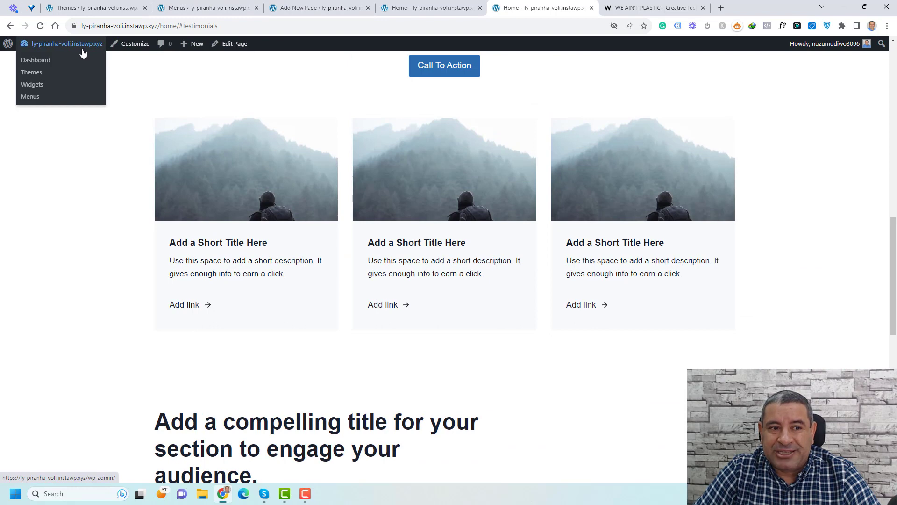
left_click(131, 49)
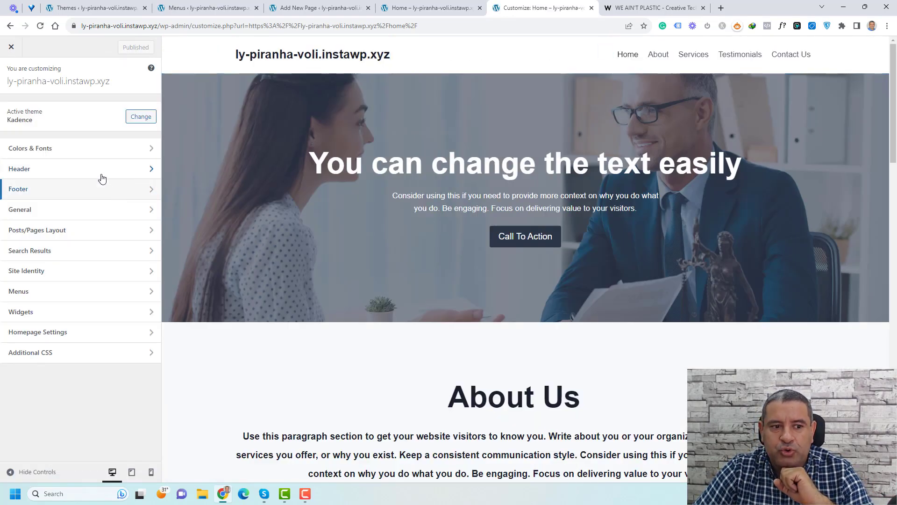
left_click(102, 175)
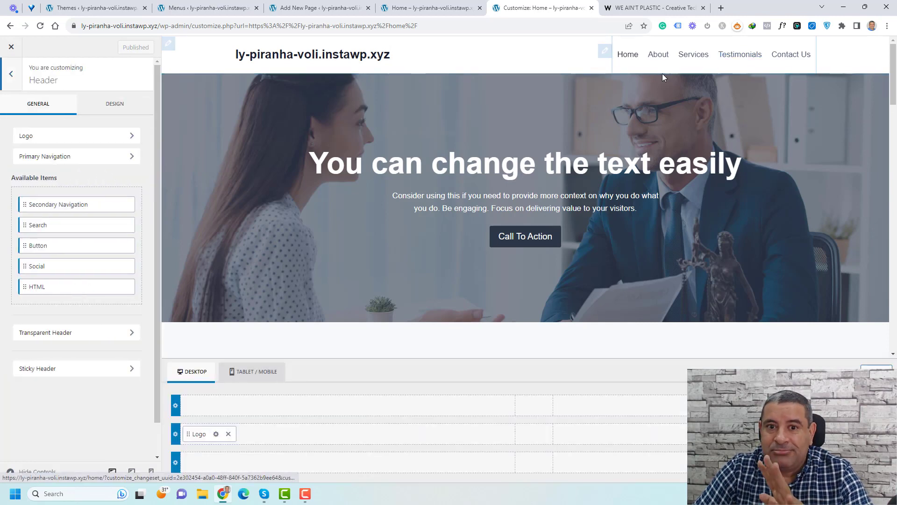
left_click(103, 369)
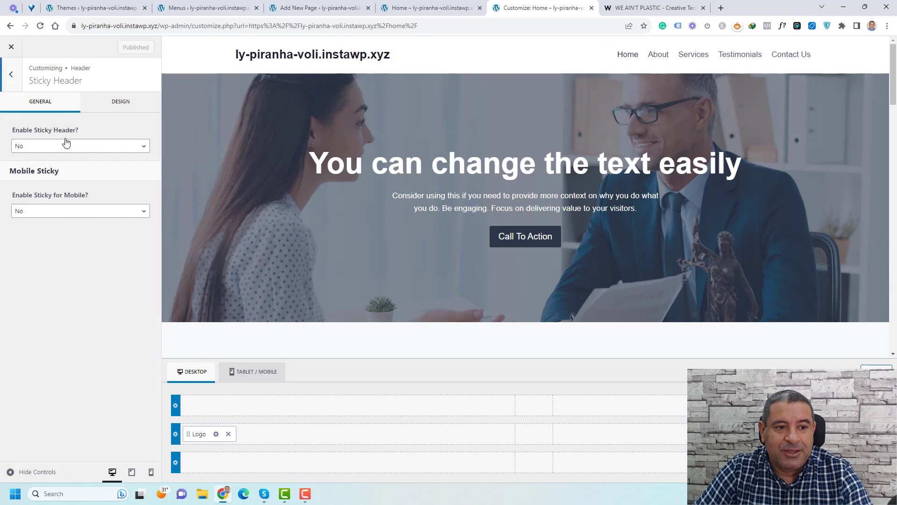
left_click(75, 147)
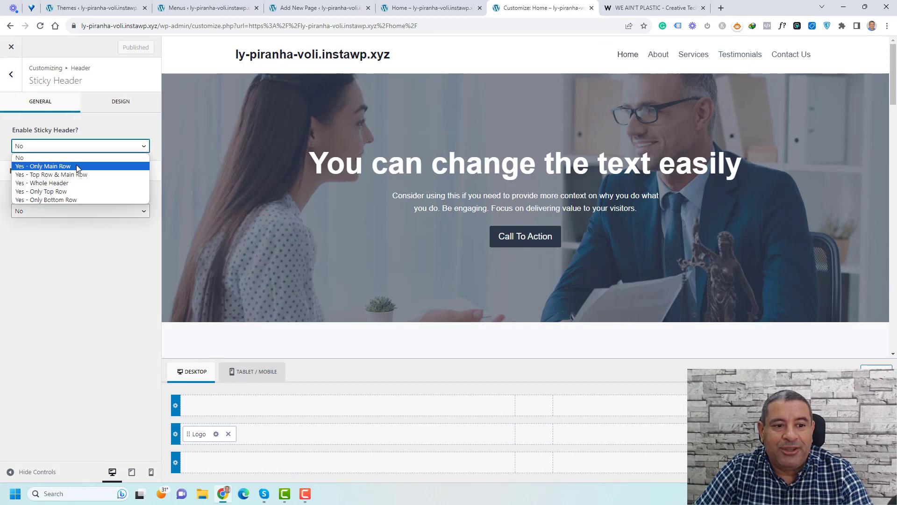
left_click(50, 166)
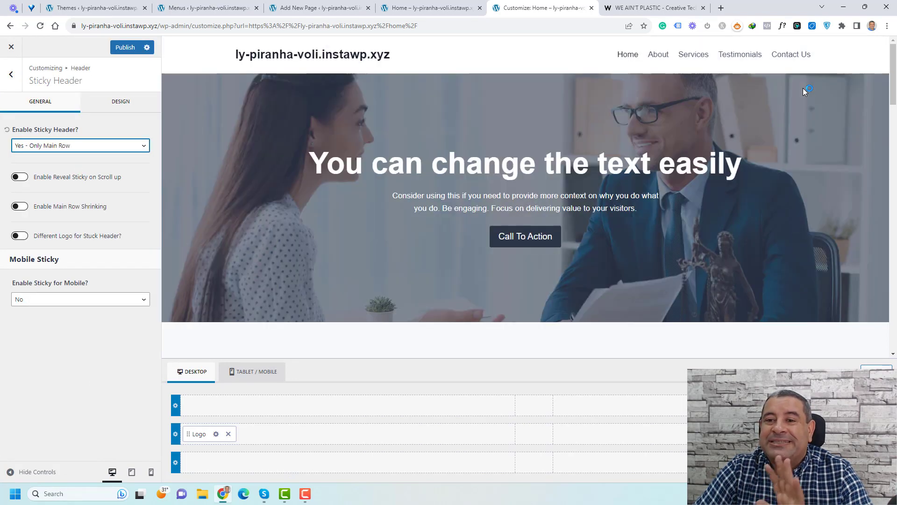
scroll(796, 172, "down", 15)
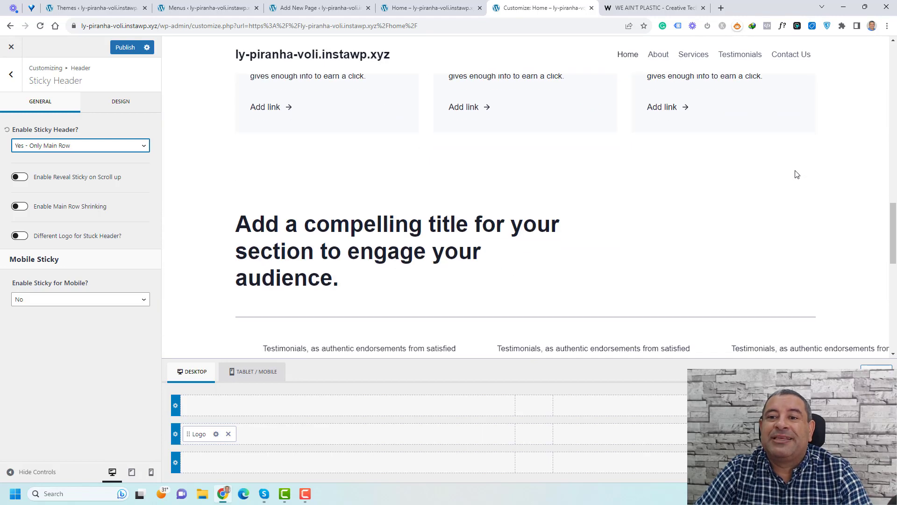
scroll(797, 173, "up", 15)
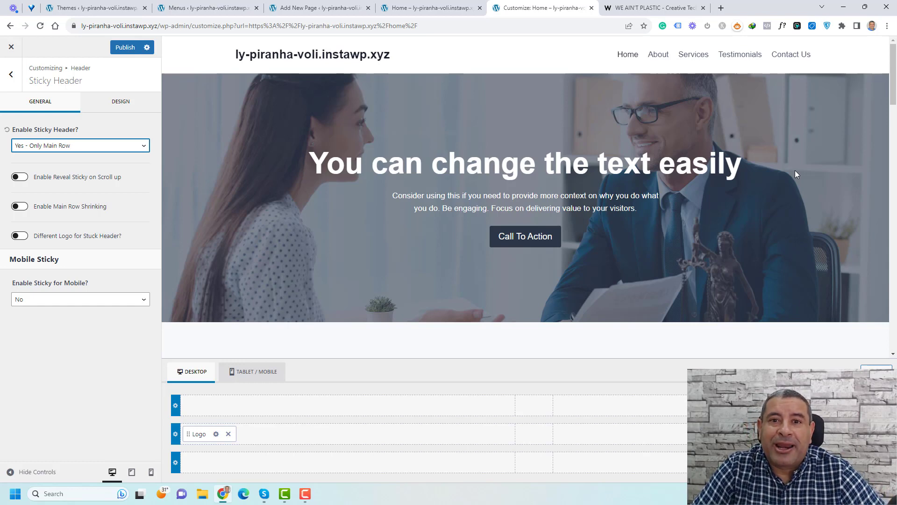
- Set the sticky header background to the light palette color EDF2F7 and check it against the page sections in the preview
left_click(130, 106)
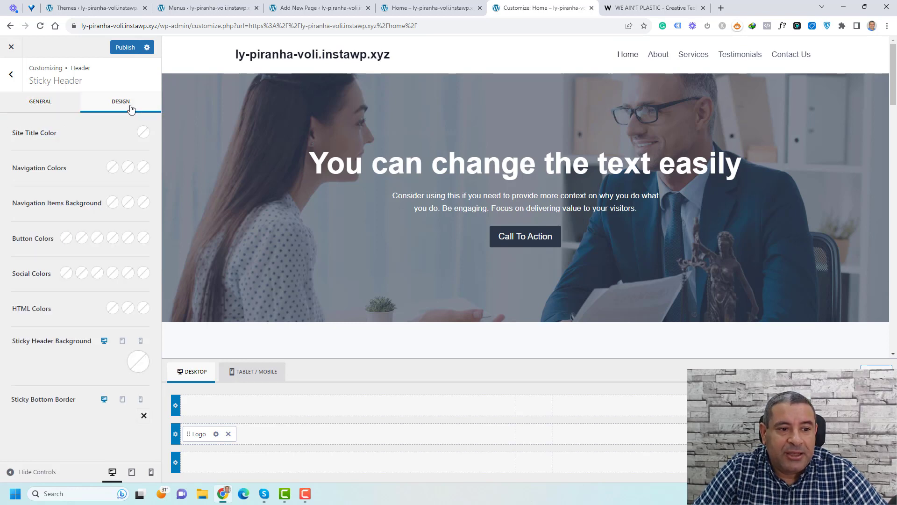
left_click(139, 363)
left_click(105, 336)
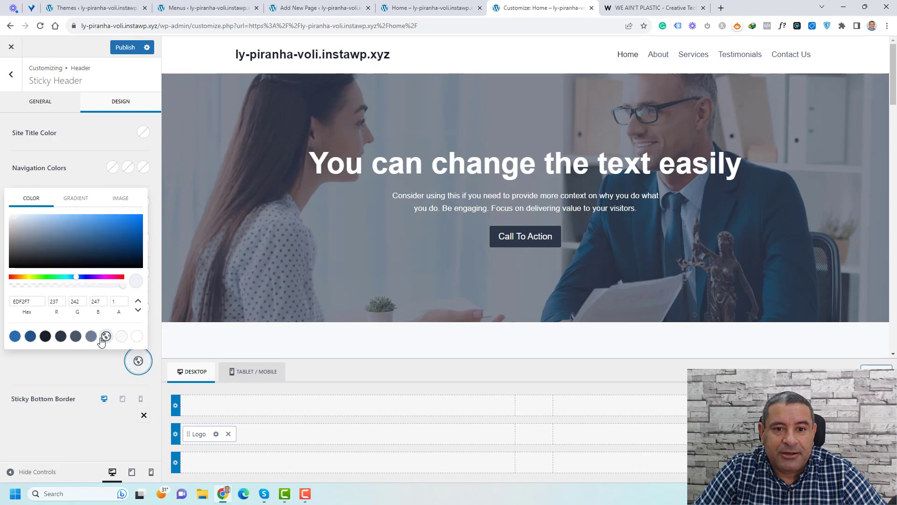
scroll(675, 186, "down", 10)
scroll(675, 187, "down", 5)
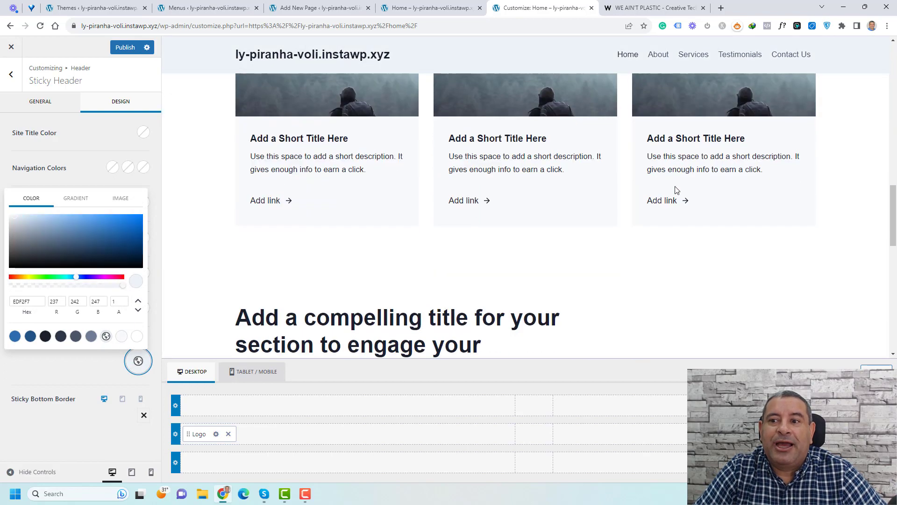
scroll(675, 187, "up", 20)
scroll(675, 186, "down", 15)
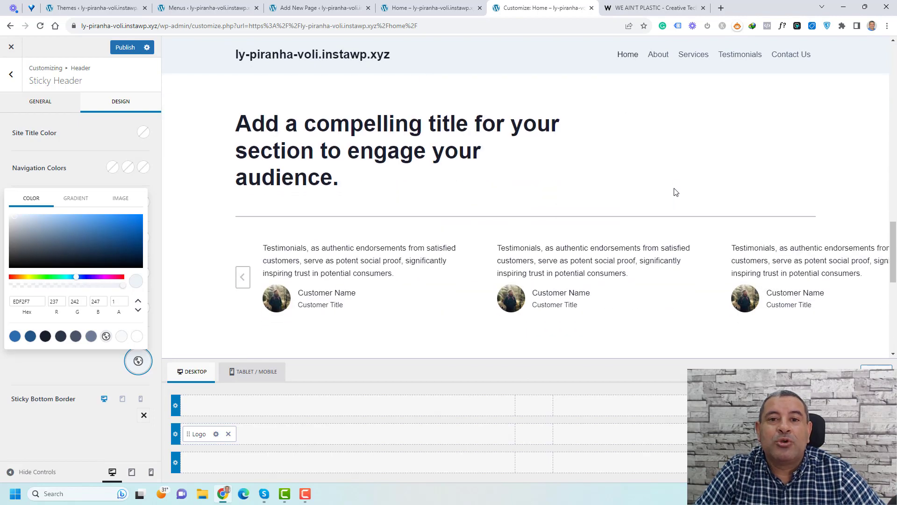
scroll(675, 191, "down", 5)
scroll(675, 191, "up", 10)
scroll(675, 190, "up", 10)
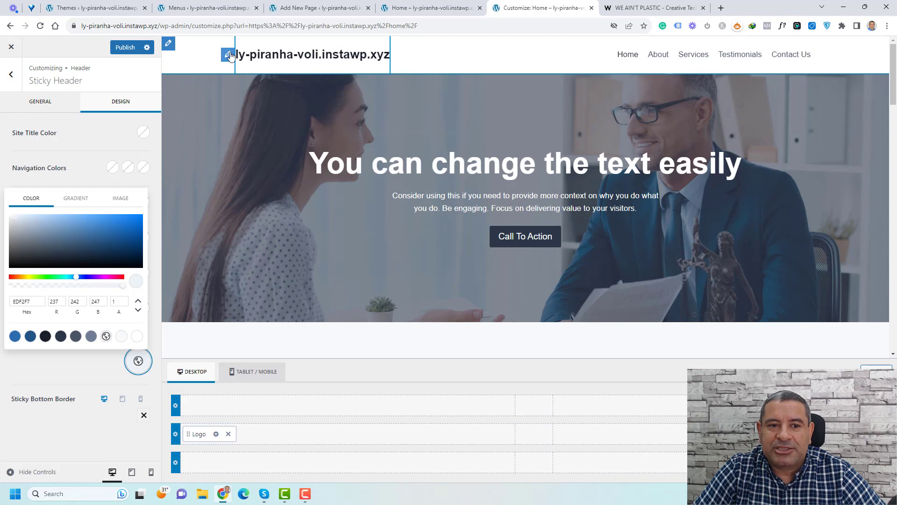
- Change the header's site title to Business Name and view the site identity design settings
left_click(258, 58, "shift")
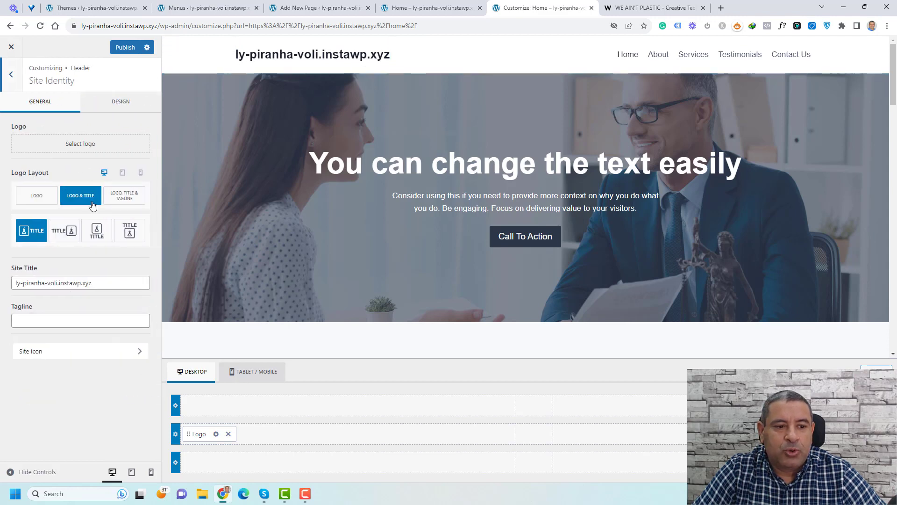
triple_click(116, 281)
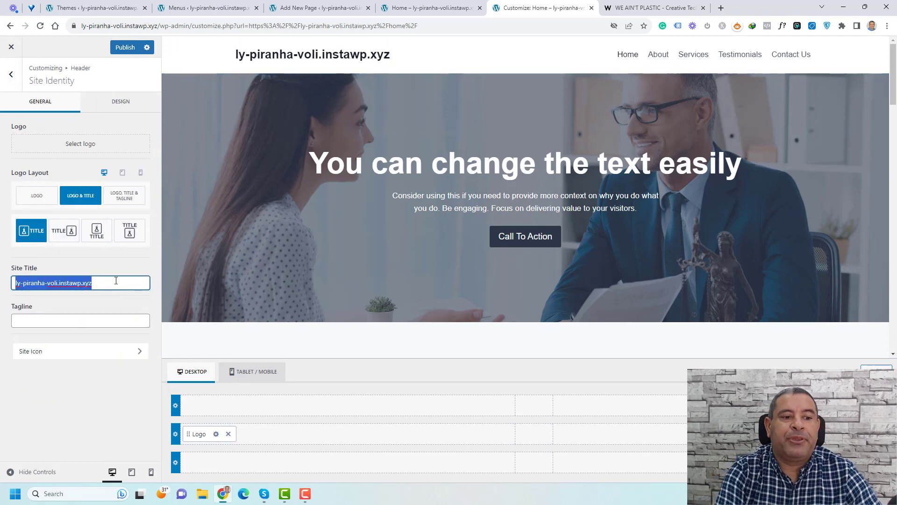
type("One ")
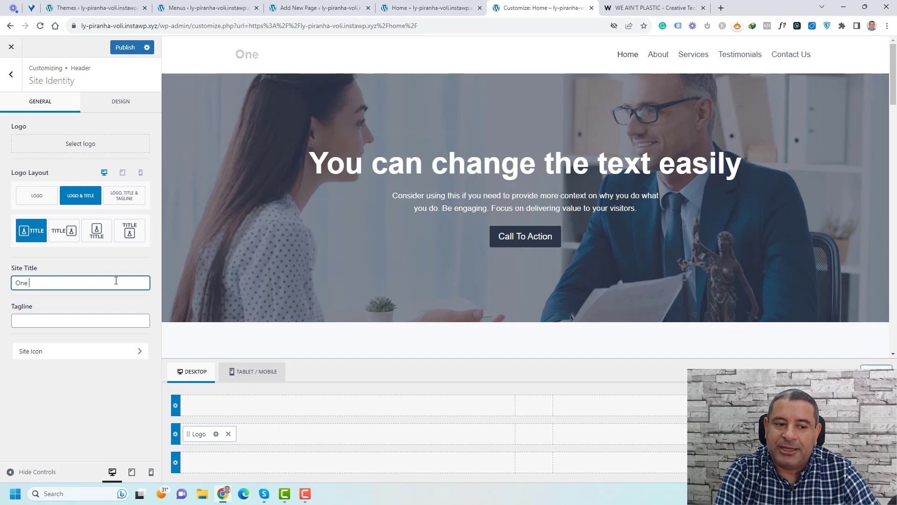
type("Pa")
key("BackSpace")
key("BackSpace")
key("BackSpace")
key("BackSpace")
key("BackSpace")
key("BackSpace")
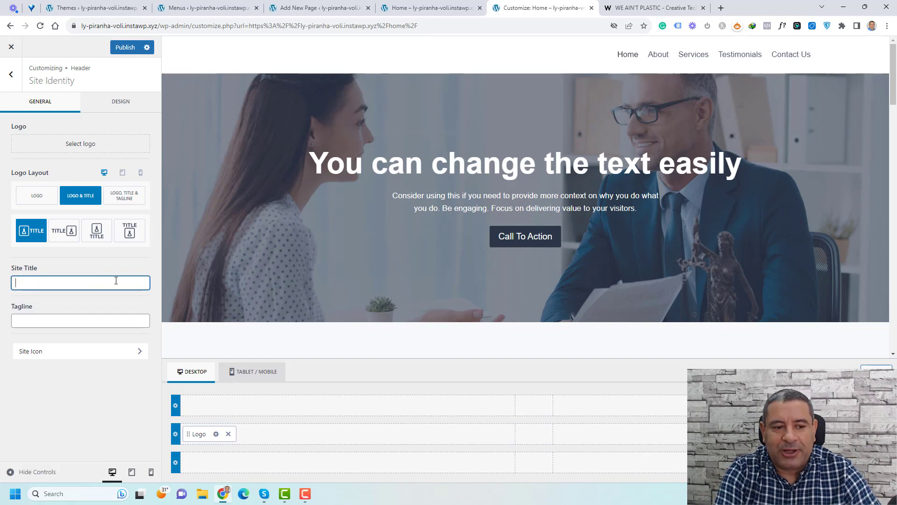
type("Business Name")
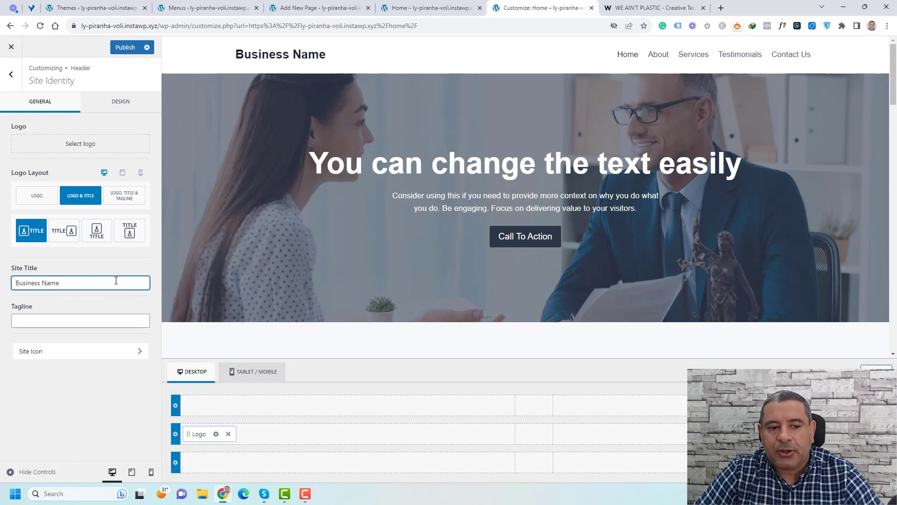
left_click(125, 101)
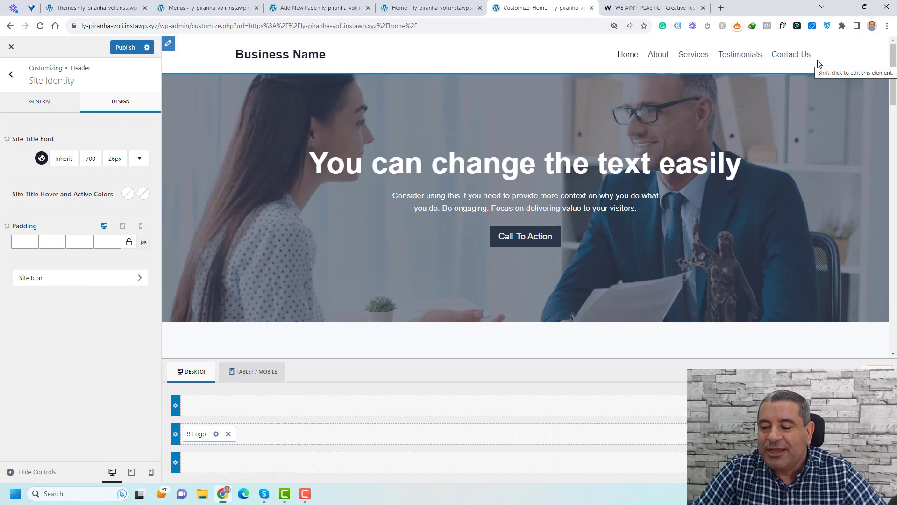
- Try a button in the header's main row with the URL #contact, and remove it from the row
left_click(668, 439)
left_click(720, 387)
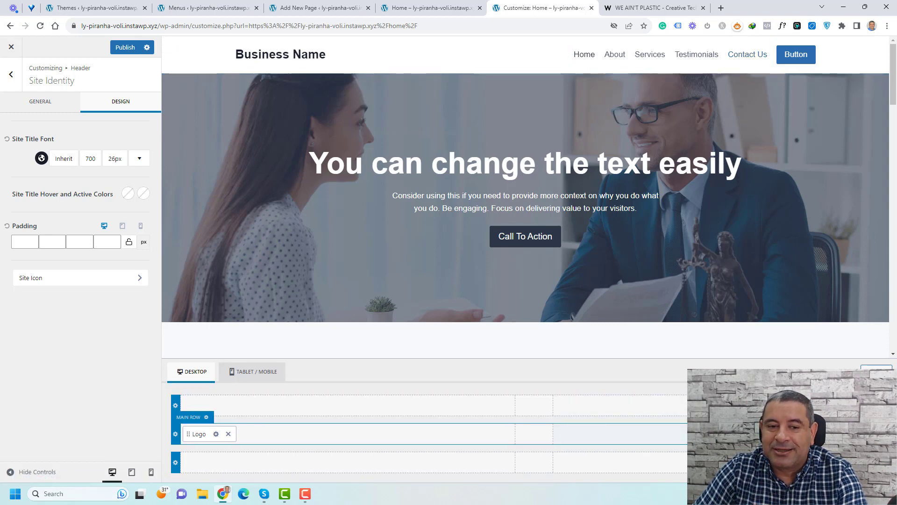
left_click(865, 433)
left_click(85, 191)
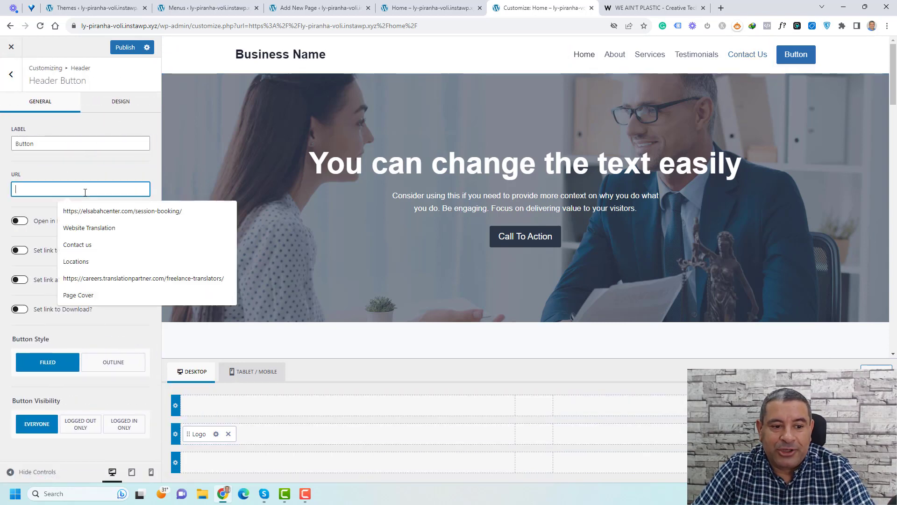
type("#contact")
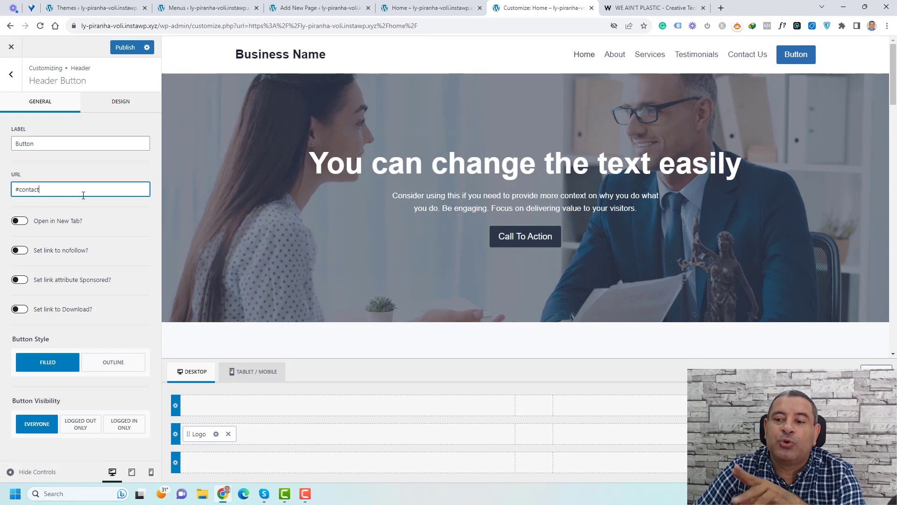
left_click(878, 433)
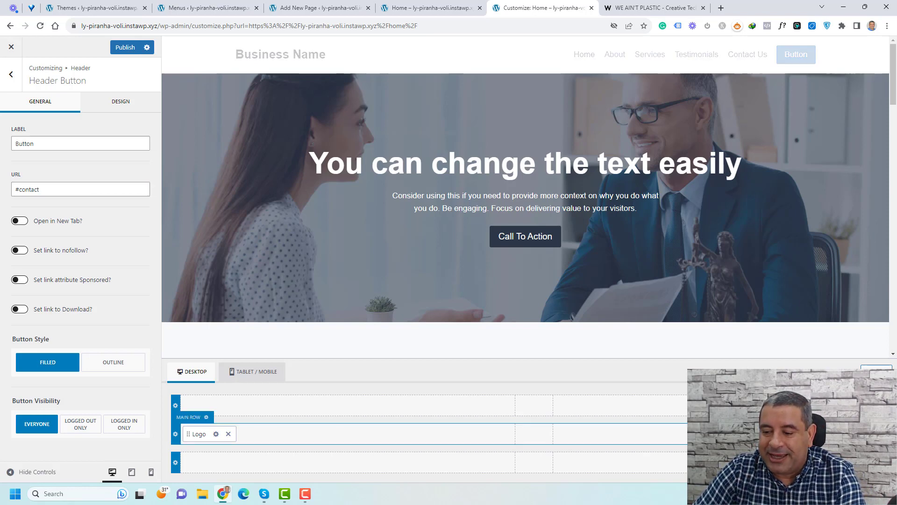
- Publish the header customizations, close the Customizer, and check the sticky header along the live home page
left_click(124, 48)
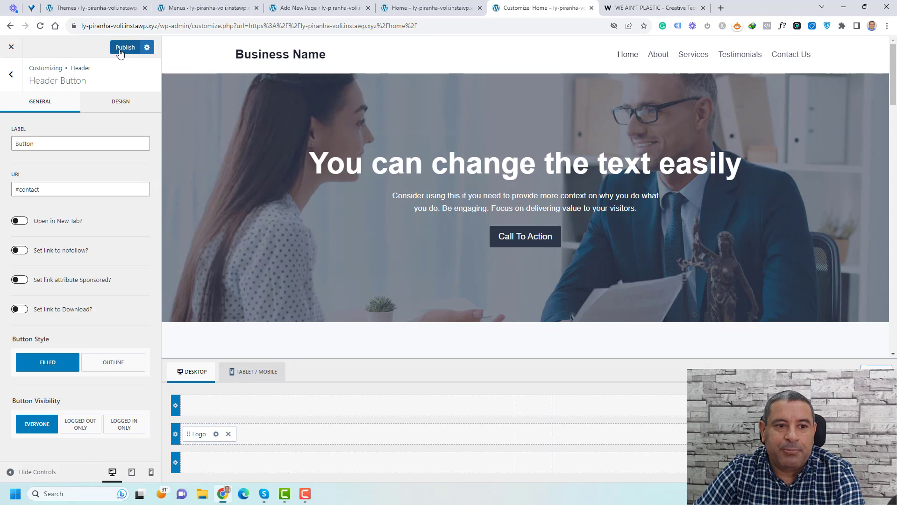
left_click(16, 46)
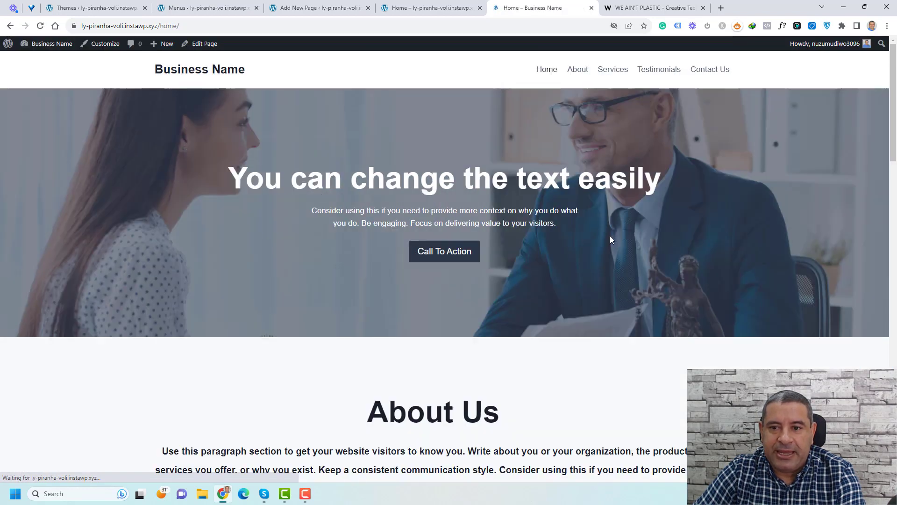
scroll(611, 237, "down", 2)
scroll(612, 237, "down", 10)
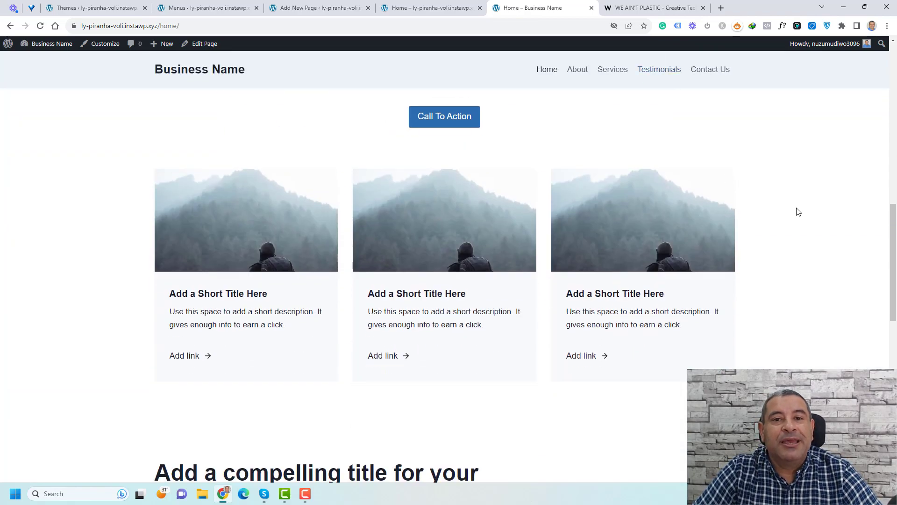
scroll(797, 210, "down", 12)
scroll(798, 210, "up", 20)
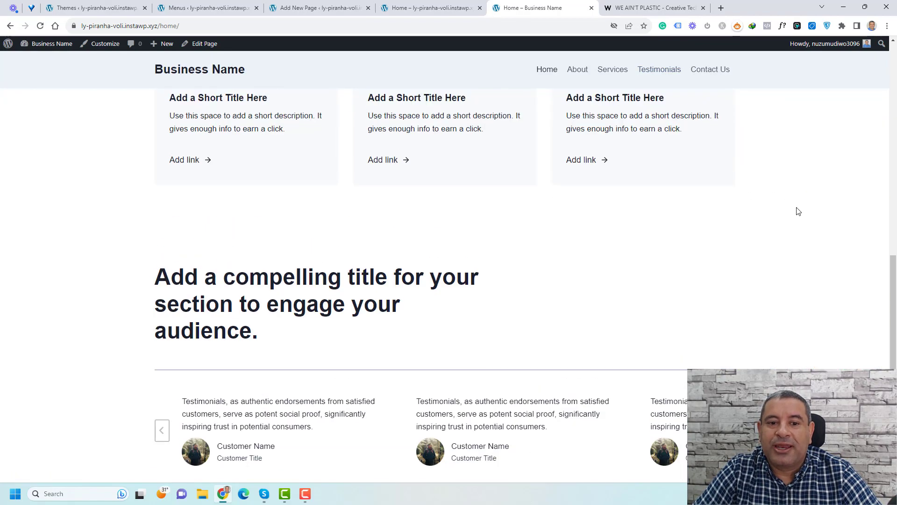
scroll(433, 300, "up", 7)
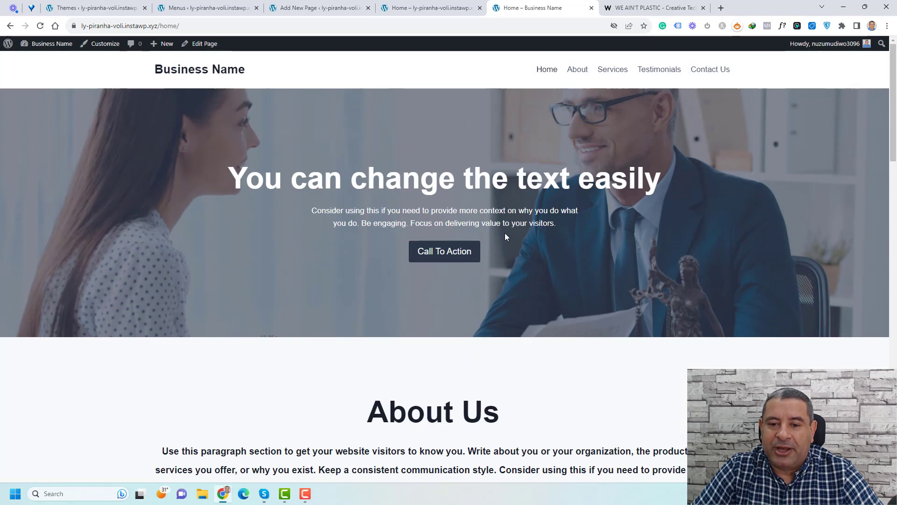
- Review the live home page's About Us, services, testimonials and Contact Us sections, highlighting the testimonials heading
scroll(274, 262, "down", 5)
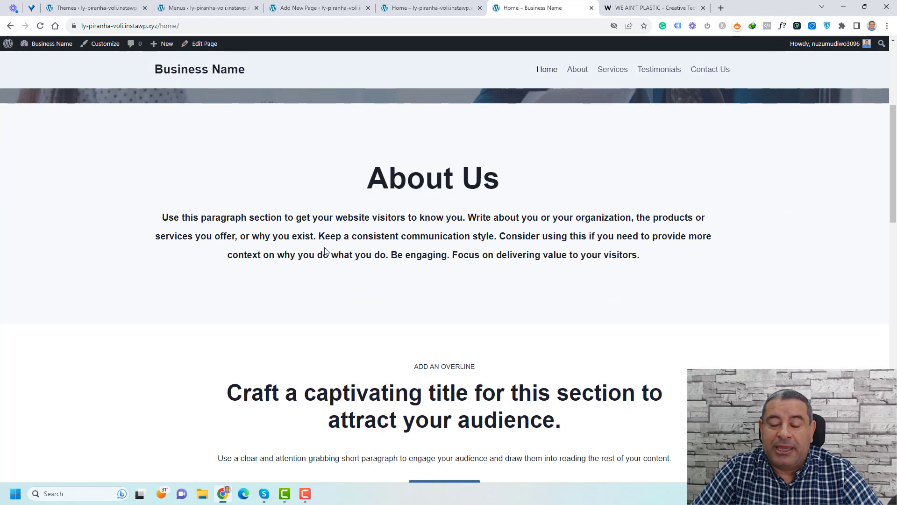
scroll(325, 251, "down", 7)
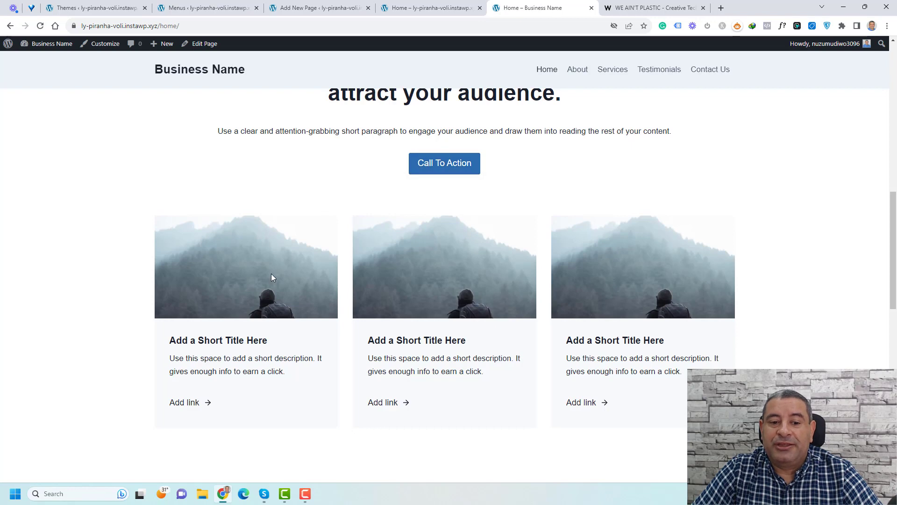
scroll(417, 273, "down", 4)
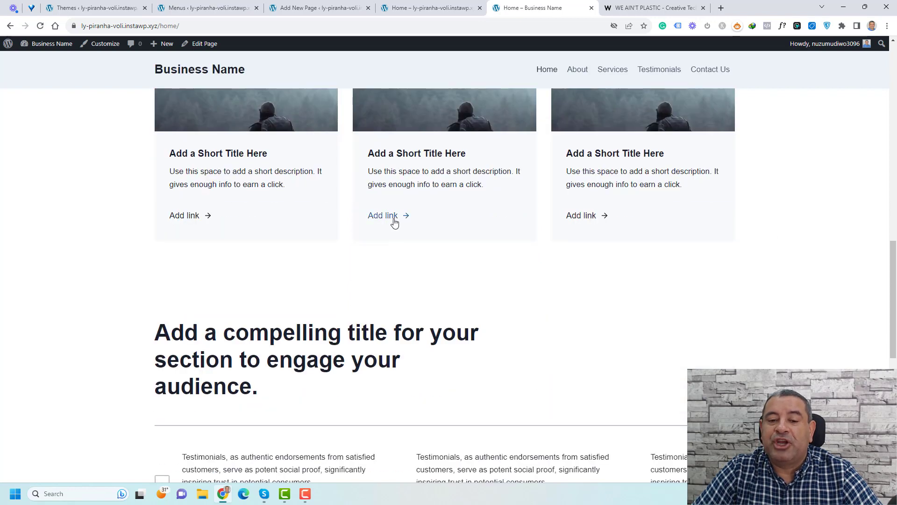
scroll(370, 177, "down", 4)
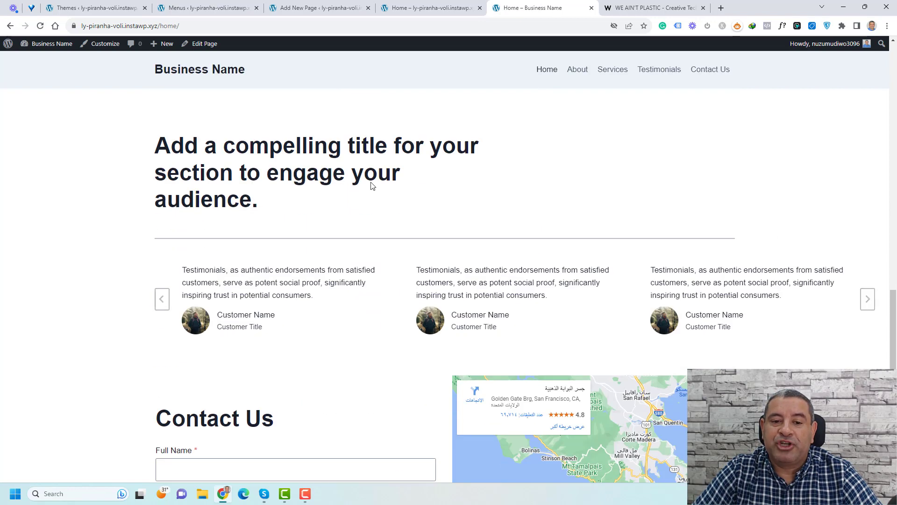
triple_click(366, 146)
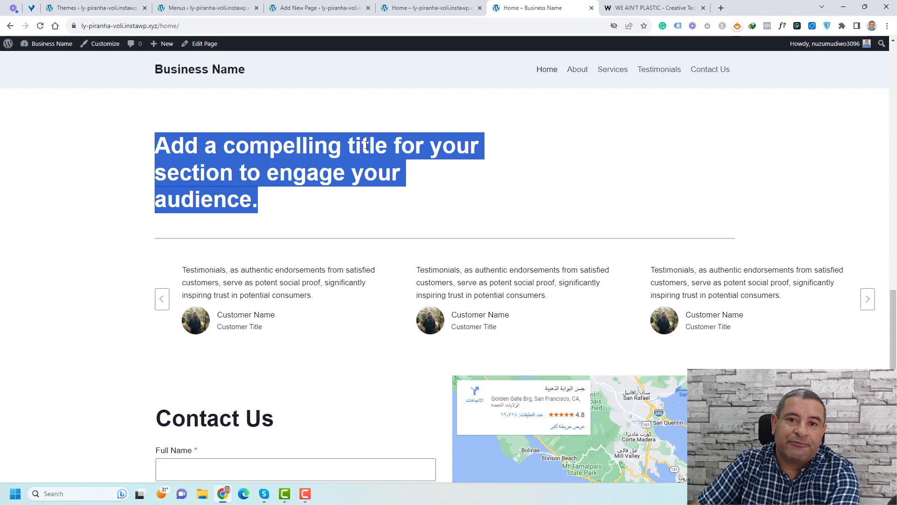
scroll(470, 151, "up", 10)
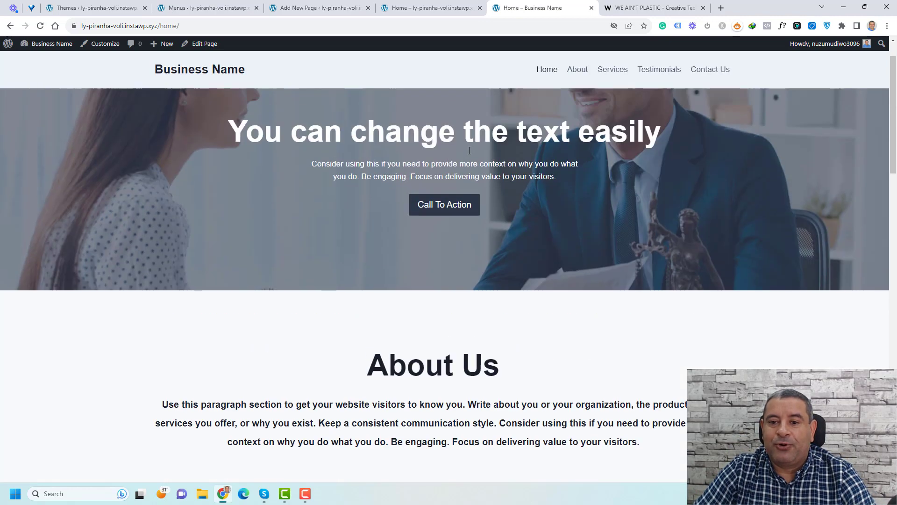